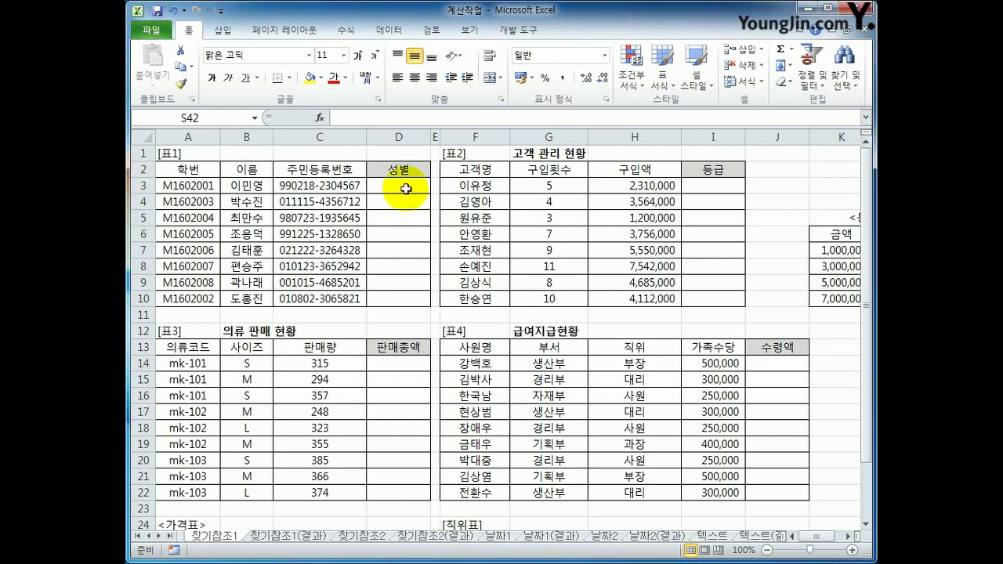
- Enter =MID(C3,8,1) in D3 of the 성별 column and fill the formula down to D10
click(406, 188)
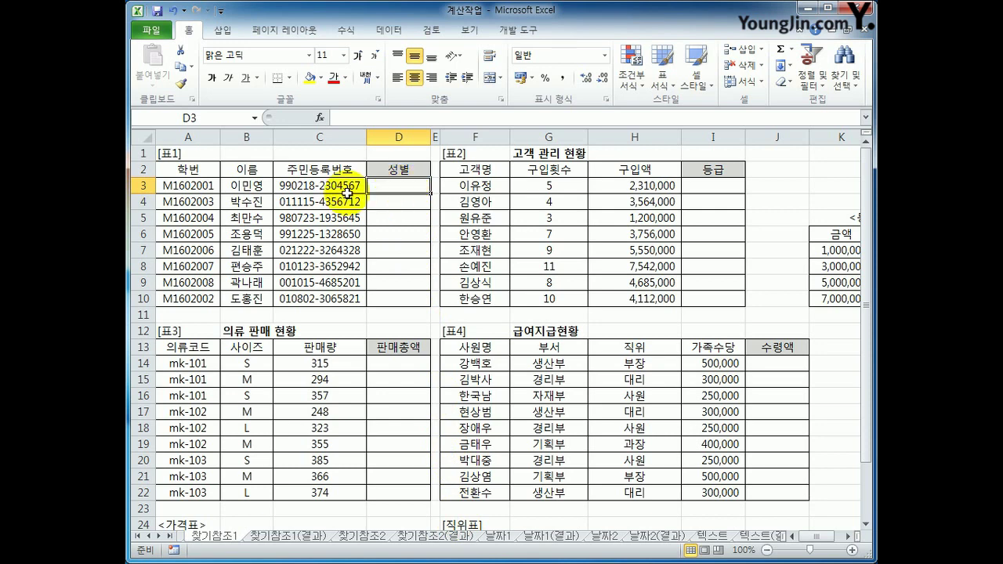
drag(334, 190, 322, 295)
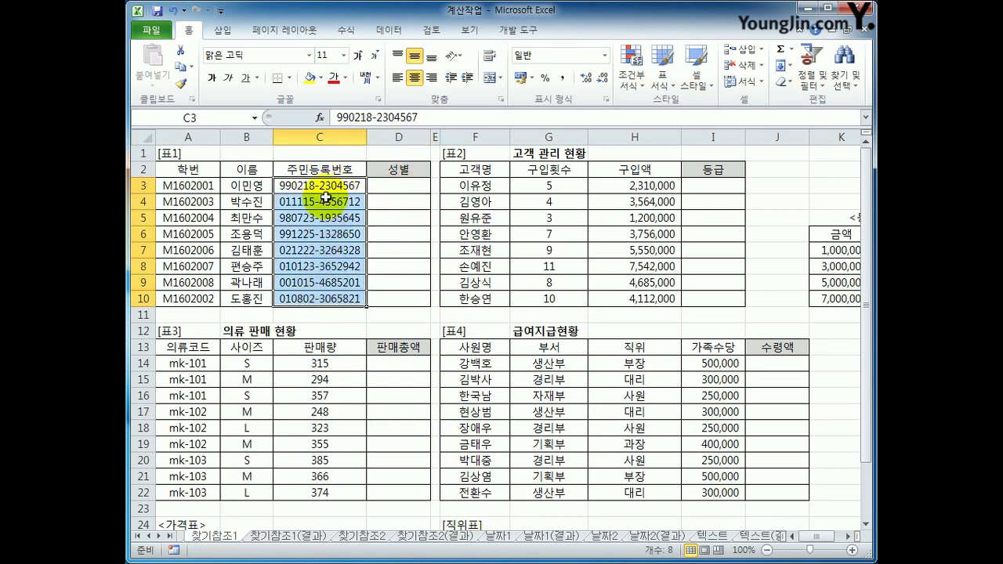
click(393, 187)
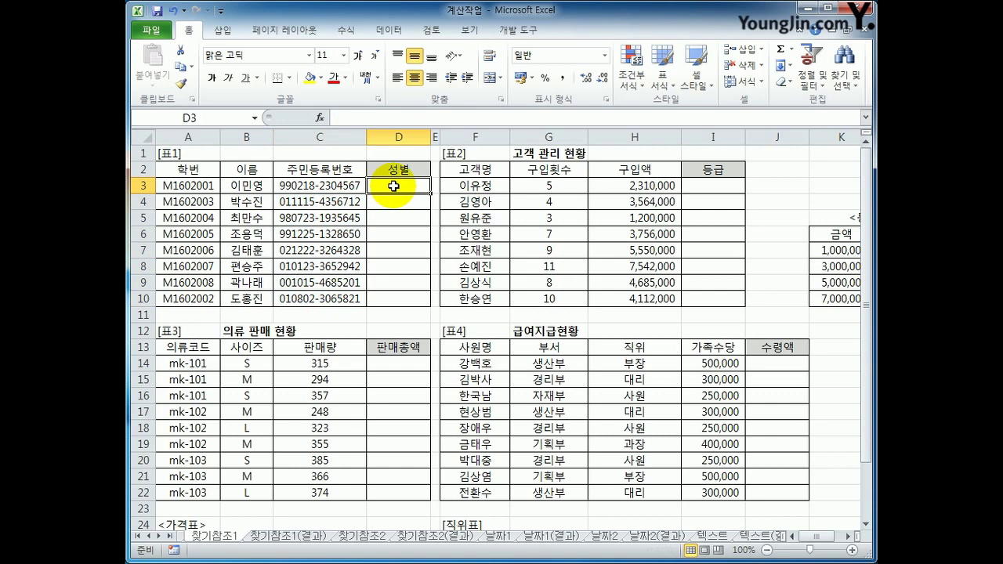
text(=)
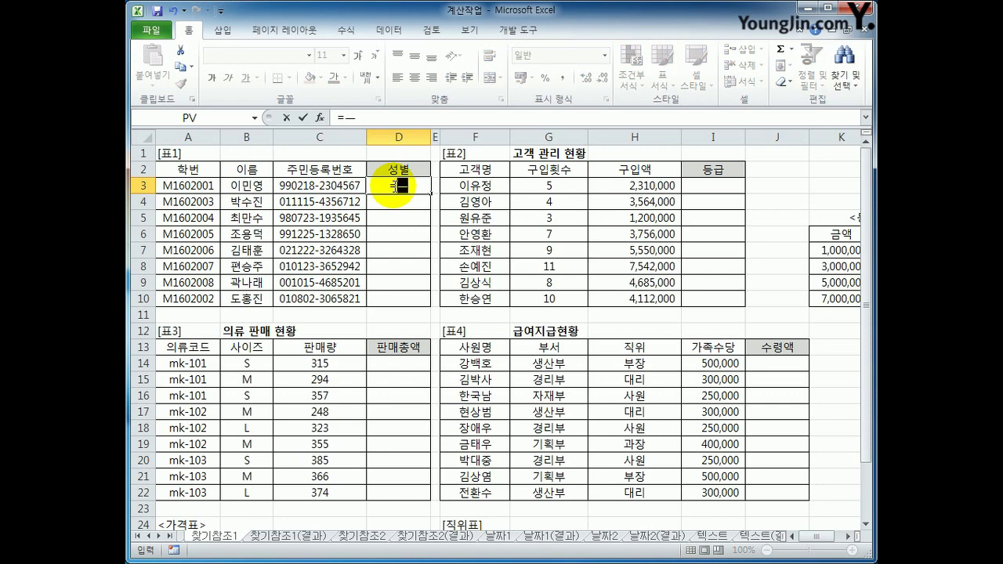
text(MID()
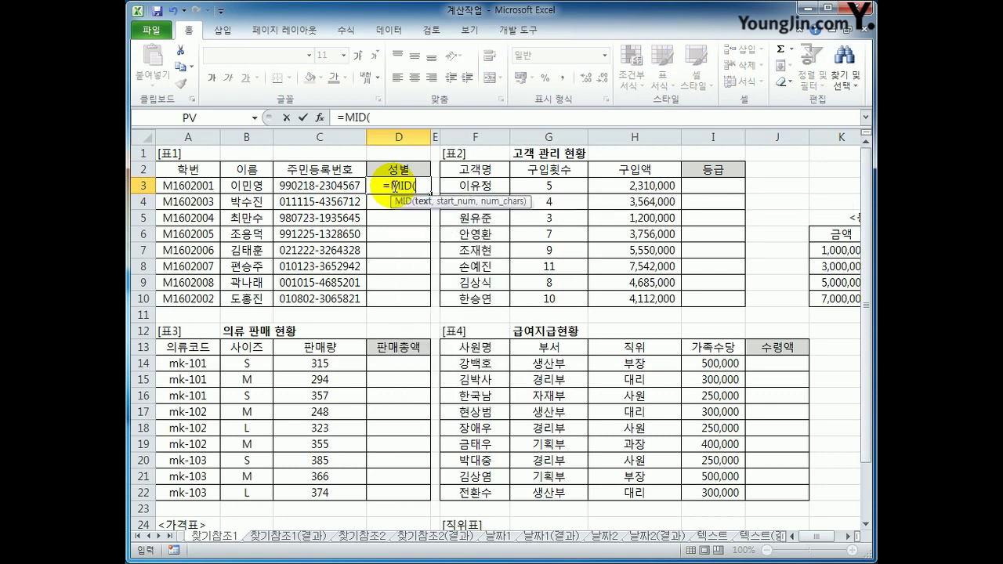
key(Left)
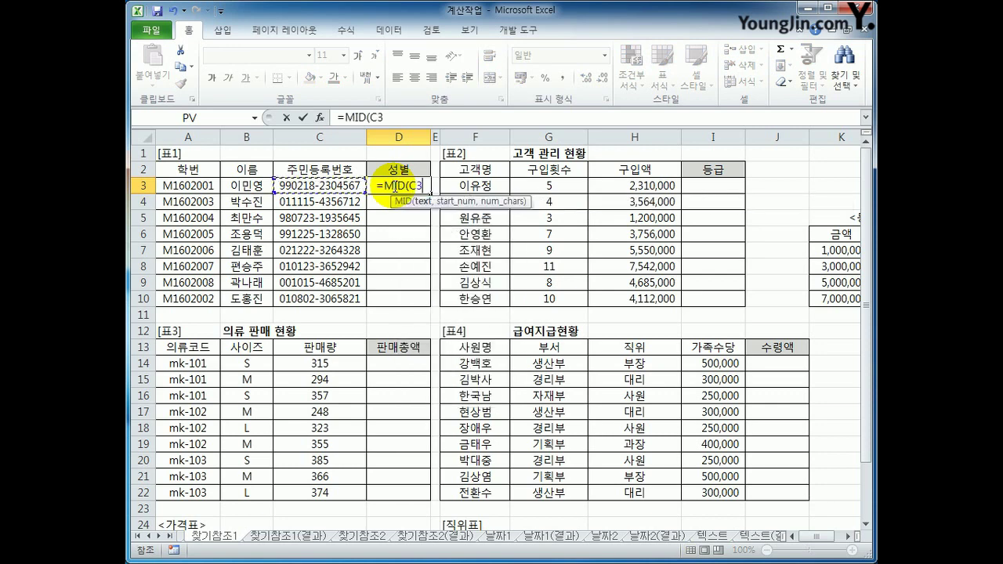
text(,8)
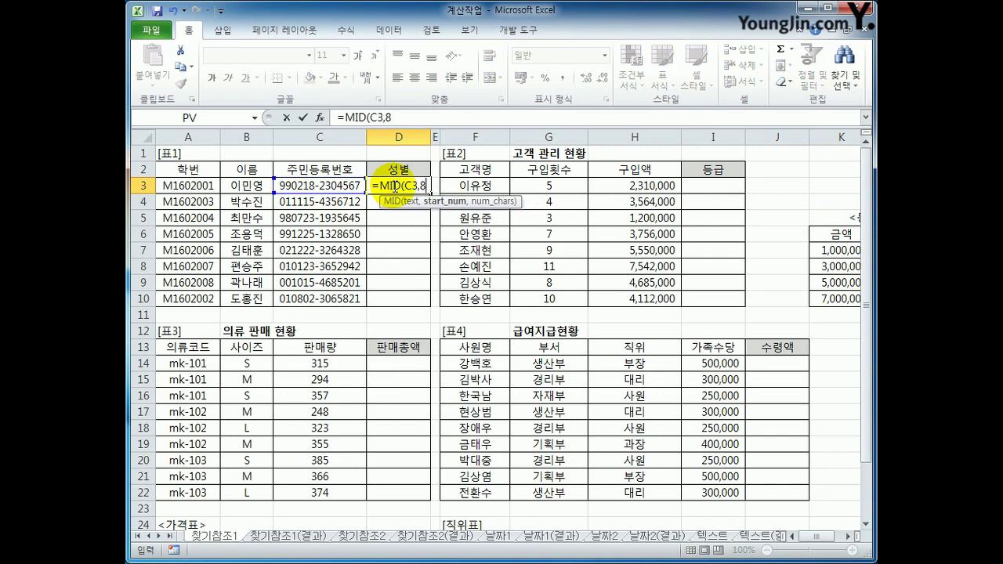
text(,1)
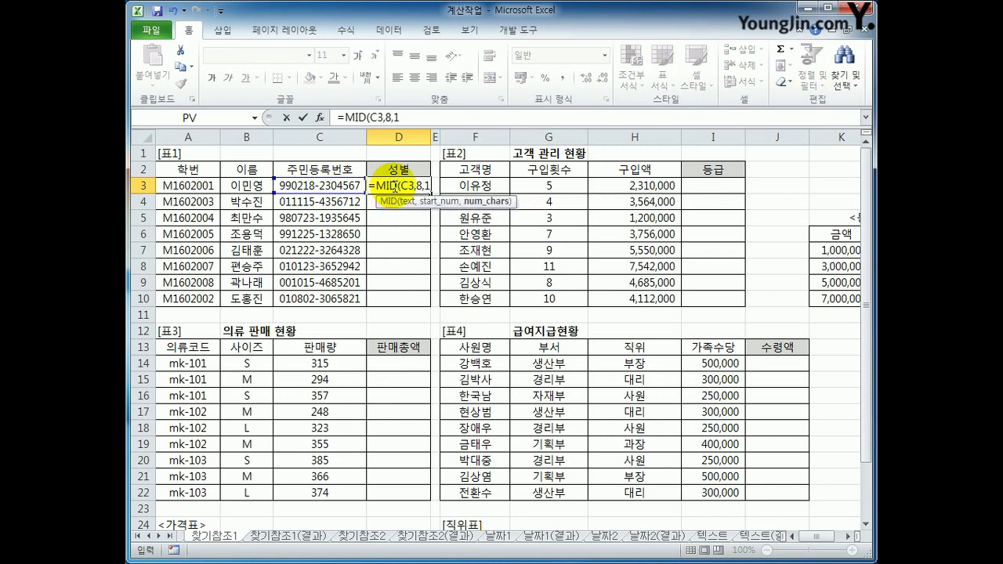
text())
key(Return)
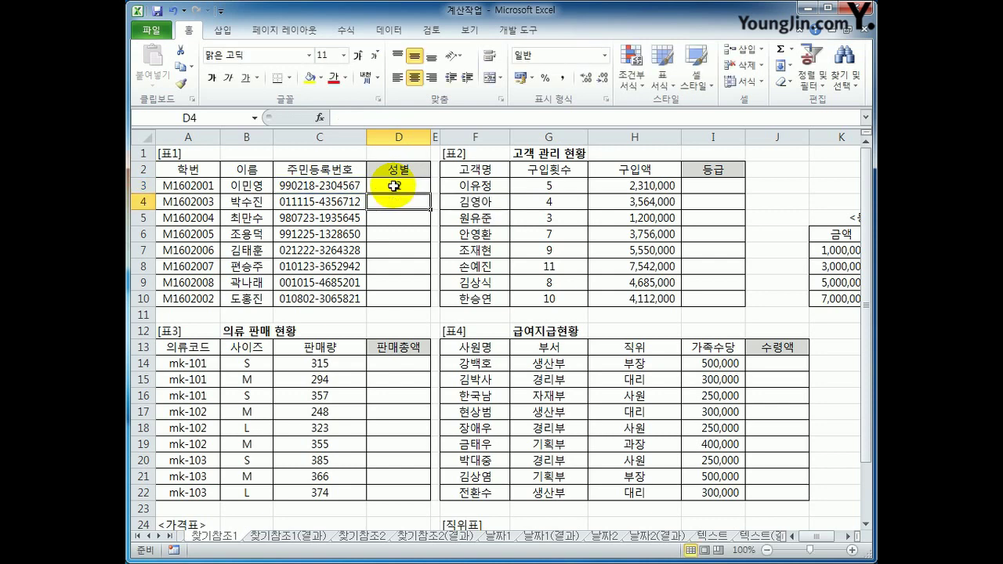
click(394, 185)
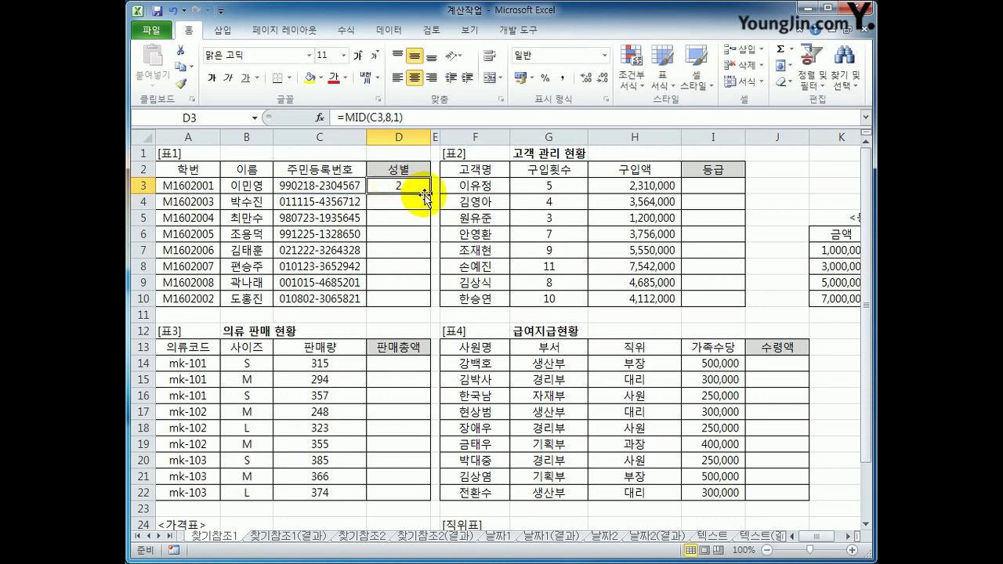
drag(430, 193, 421, 308)
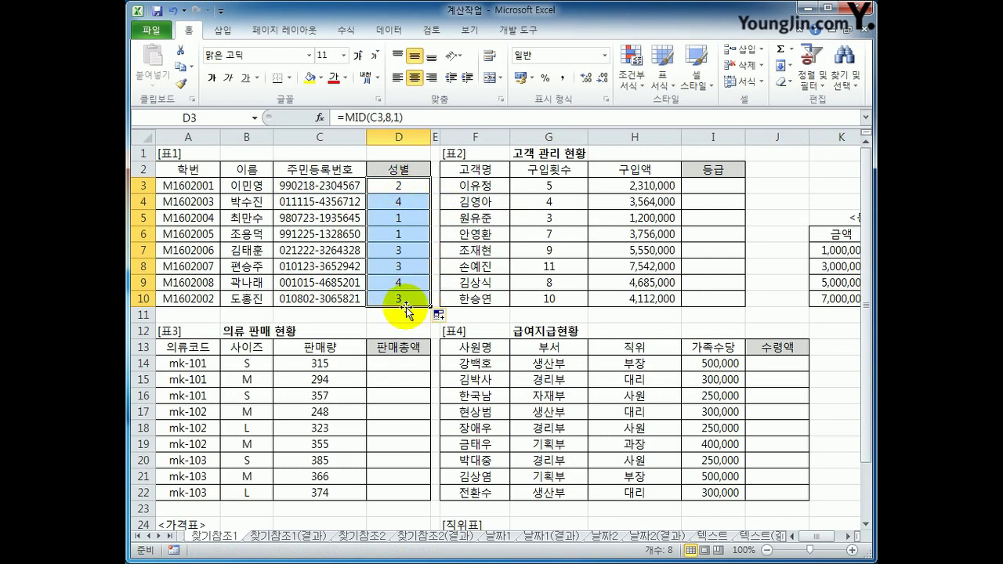
- Wrap the MID formula in D3 with CHOOSE to make it =CHOOSE(MID(C3,8,1),"남","여","남","여")
click(403, 190)
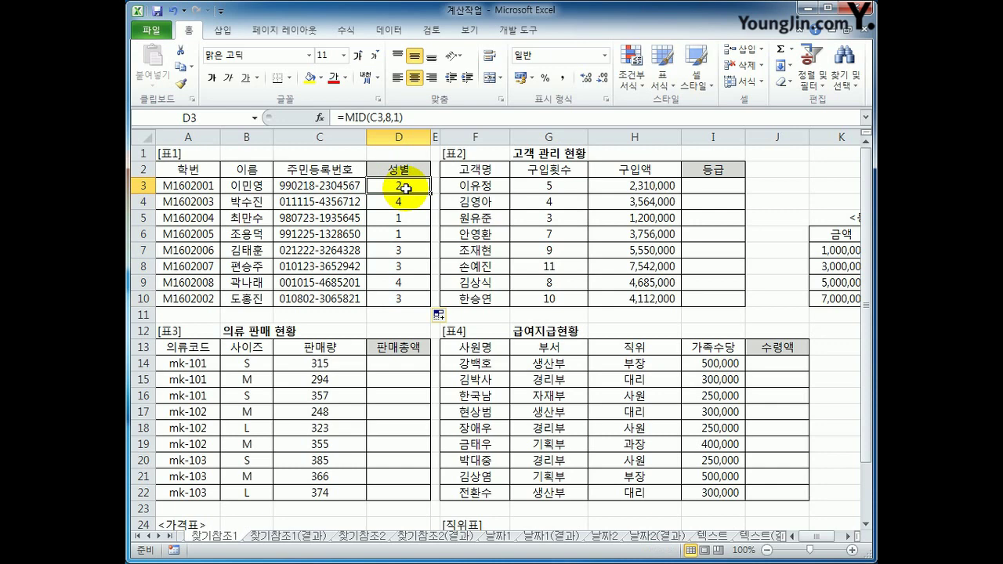
click(345, 118)
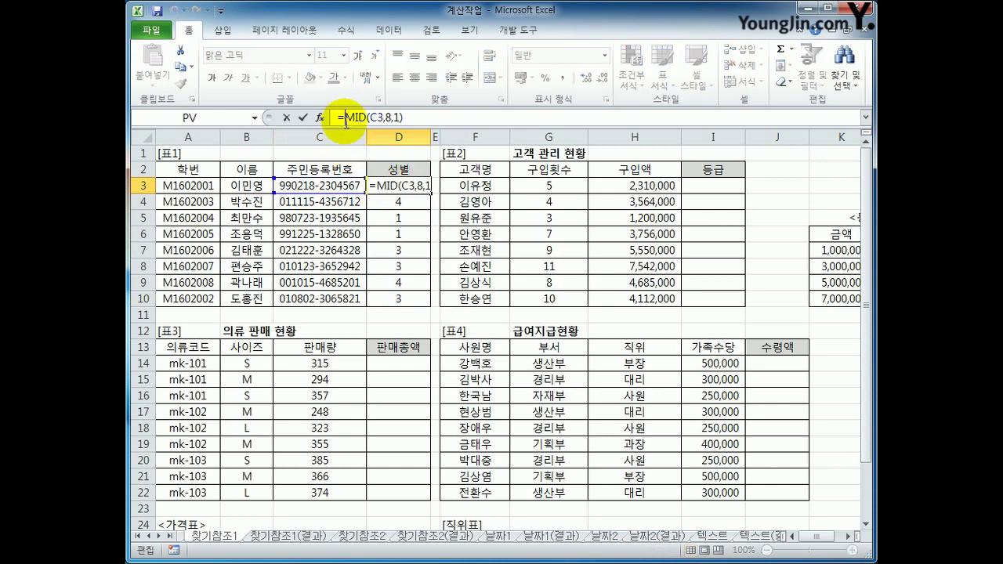
text(CHO)
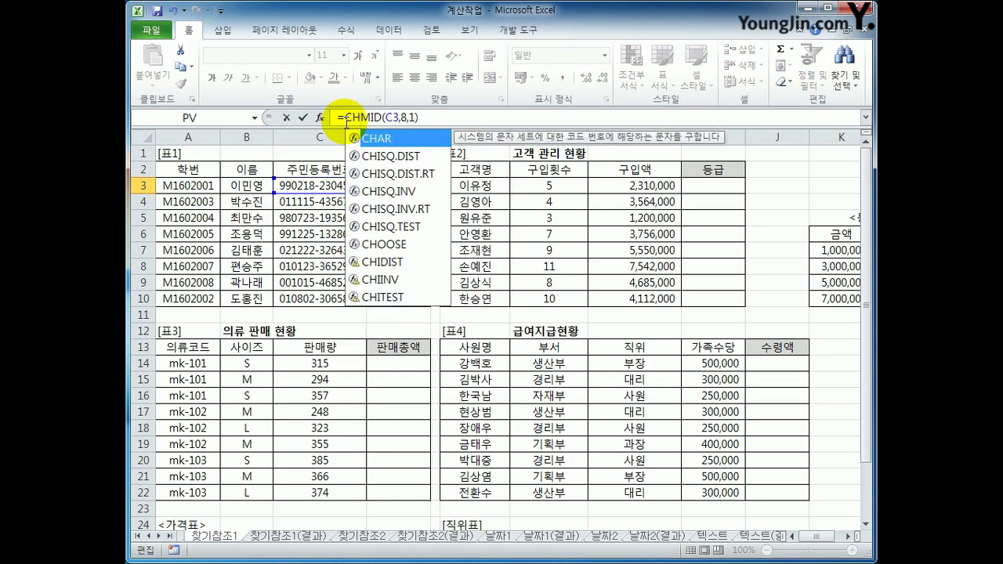
key(Tab)
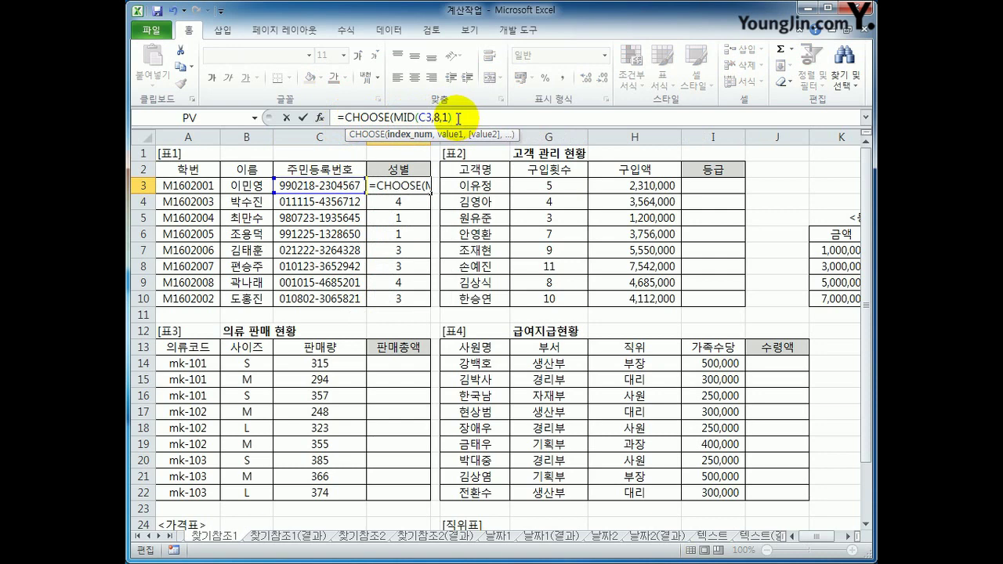
text(,)
text("SK)
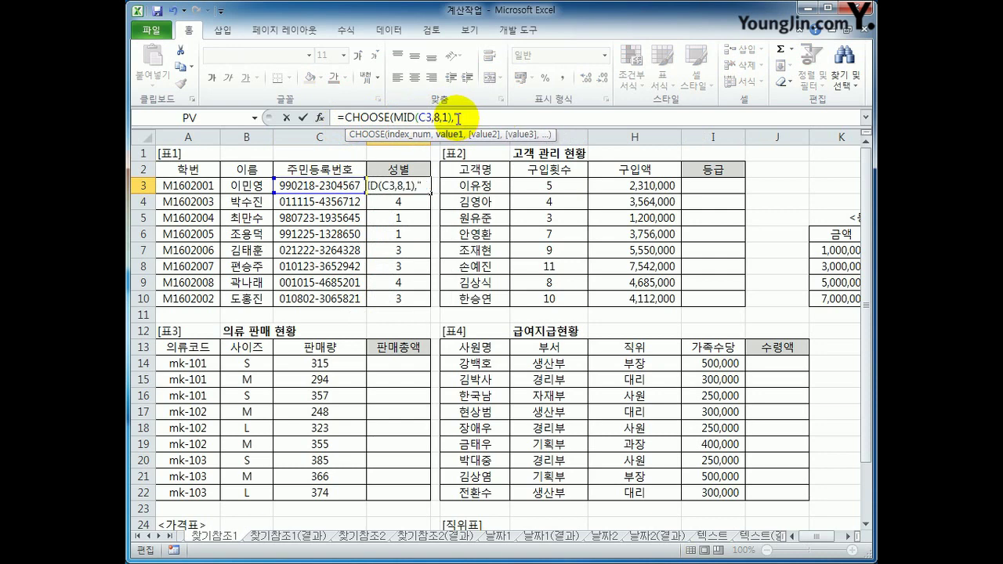
key(BackSpace)
key(BackSpace)
text(남",)
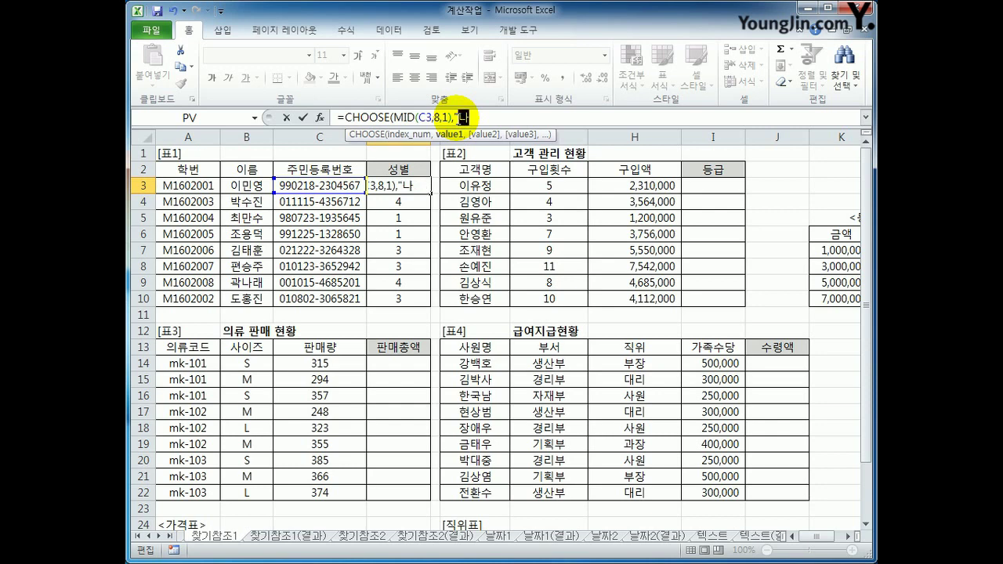
text("여",)
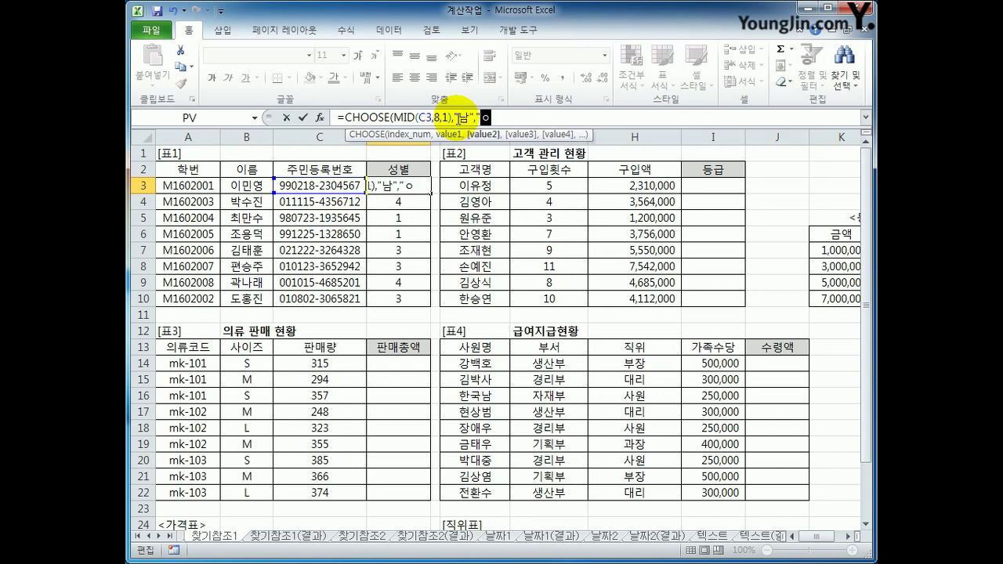
text("남",")
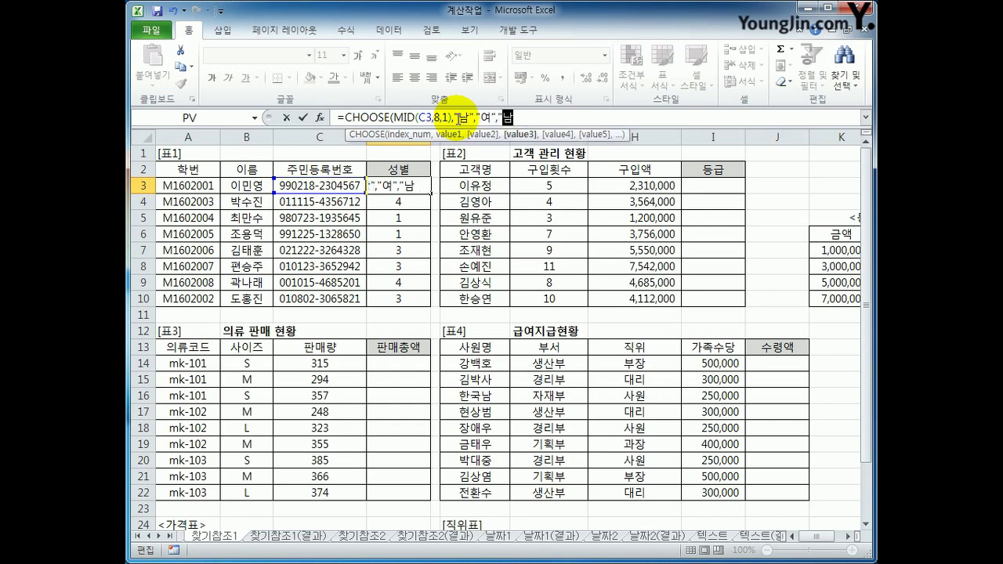
text(여"))
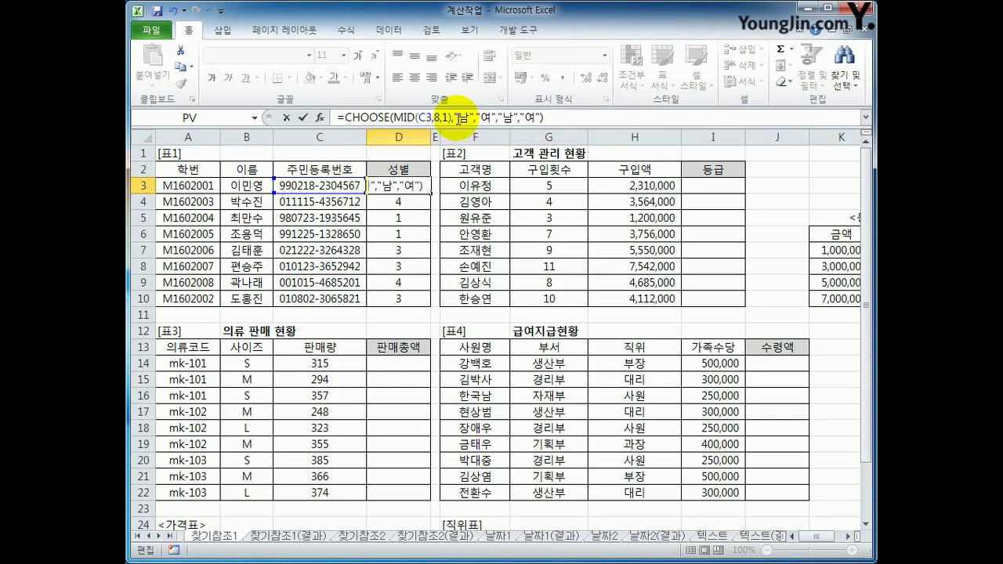
key(Return)
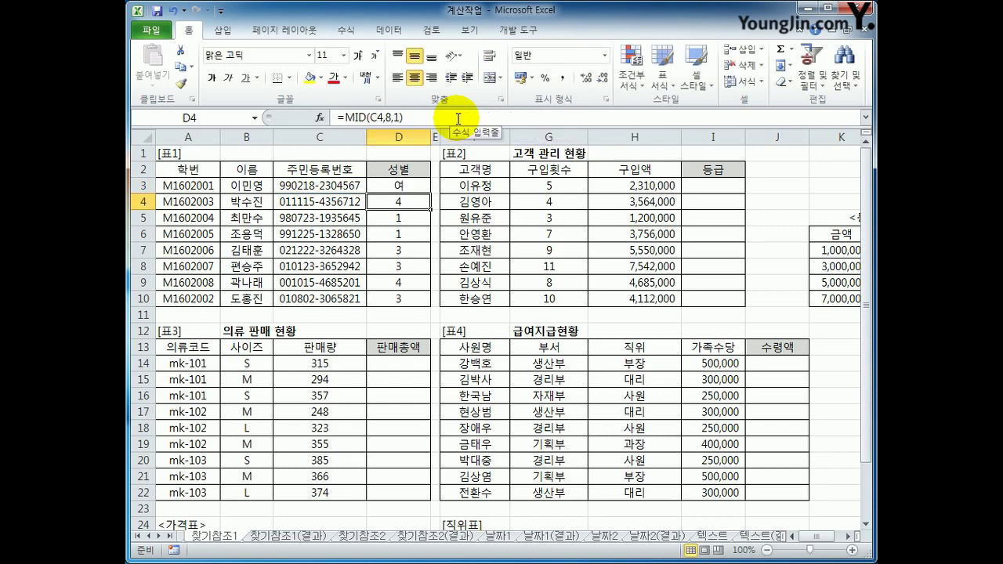
- Copy the CHOOSE formula from D3 down through D10
click(404, 186)
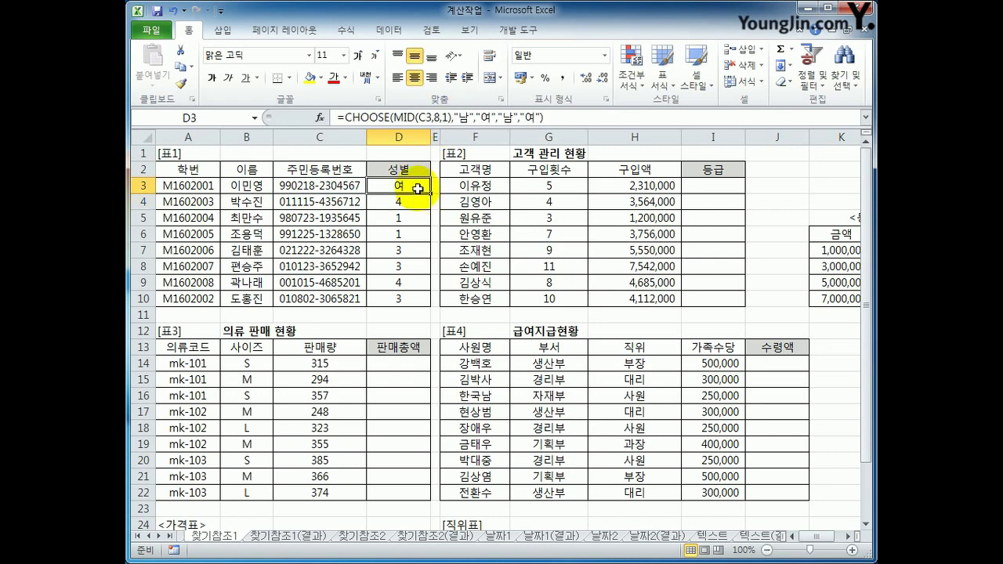
drag(431, 192, 421, 309)
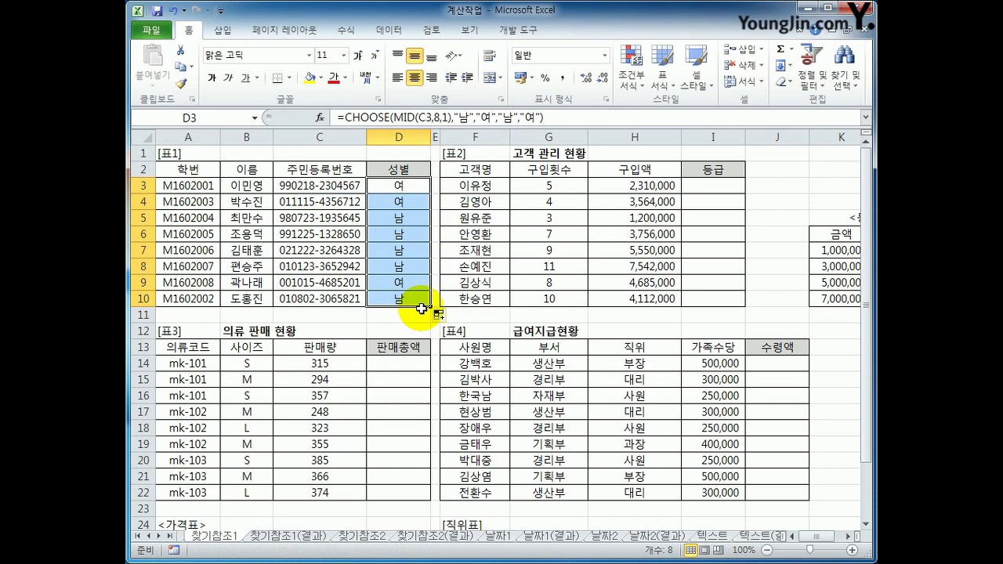
click(419, 298)
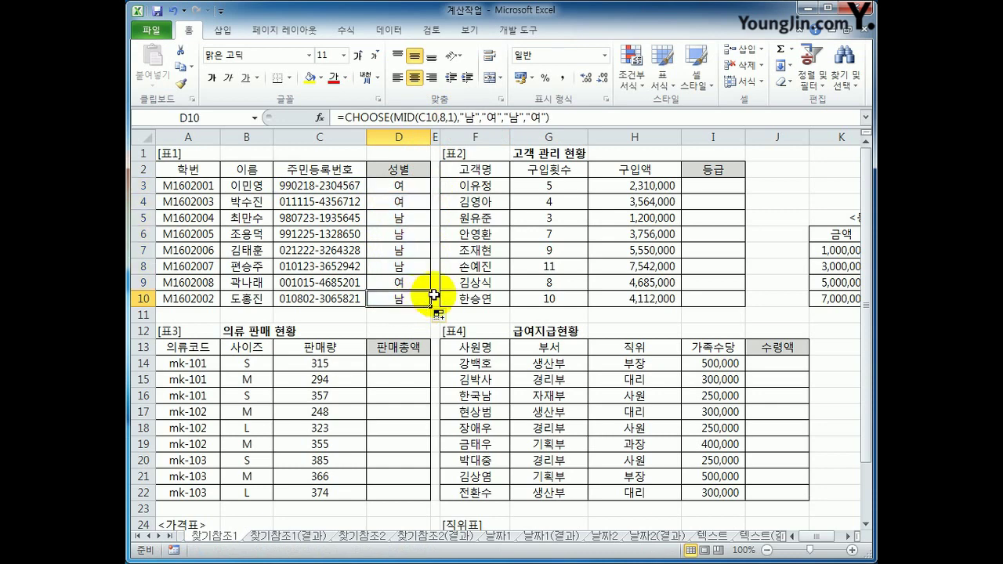
- Examine the 구입액 values in H3:H10 and the 등급표 lookup table in K6:L10
click(704, 189)
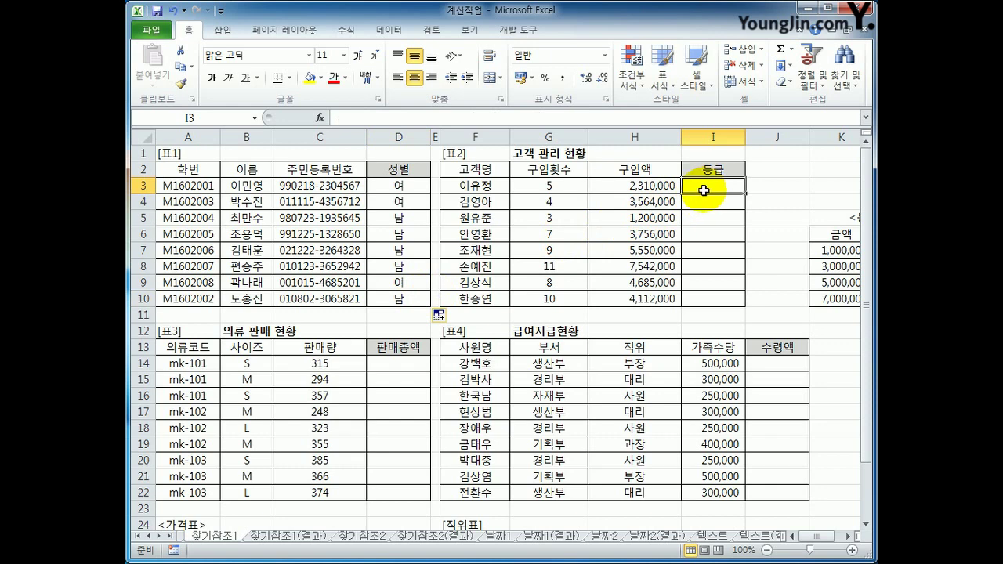
drag(638, 187, 654, 297)
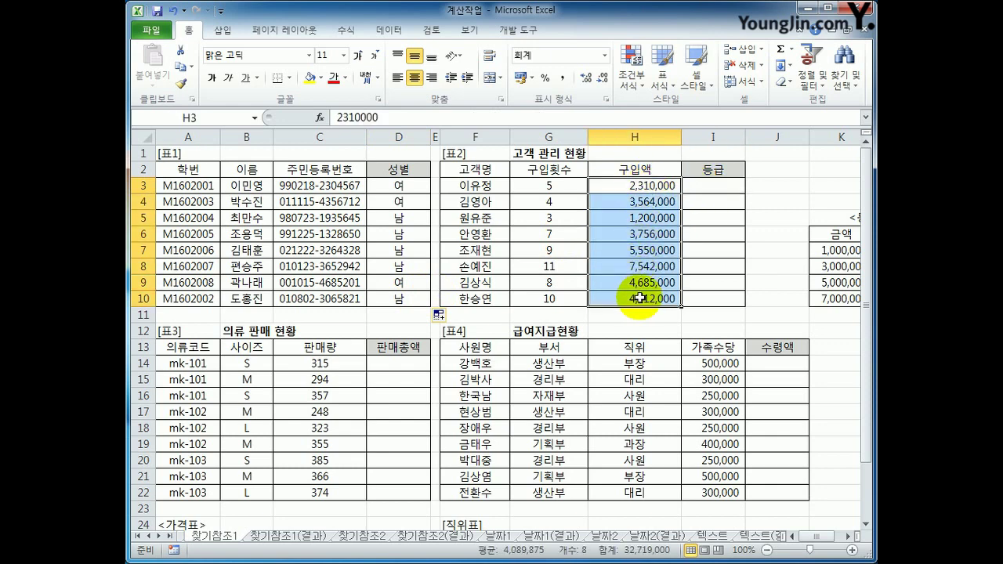
drag(812, 538, 821, 544)
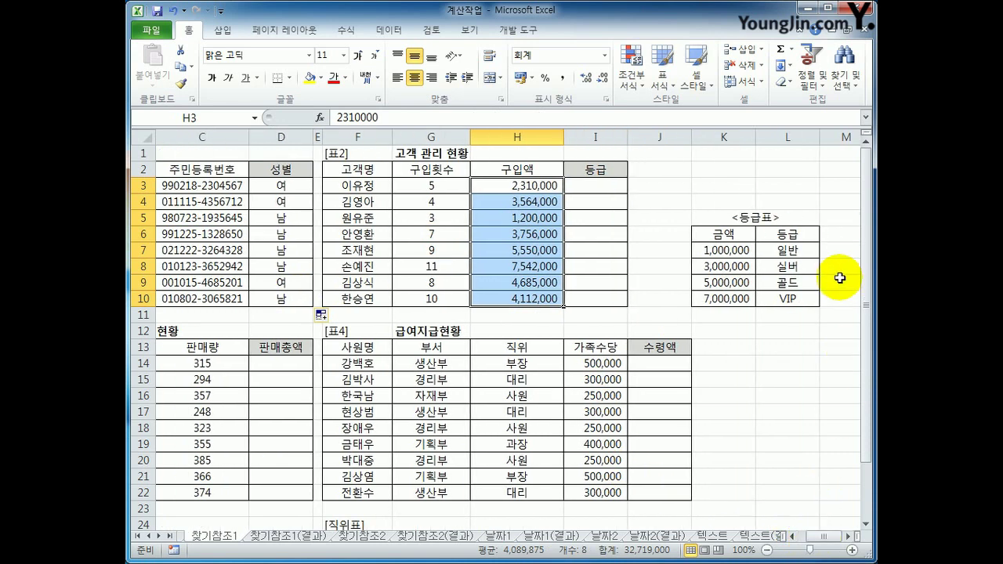
click(794, 254)
drag(794, 254, 788, 301)
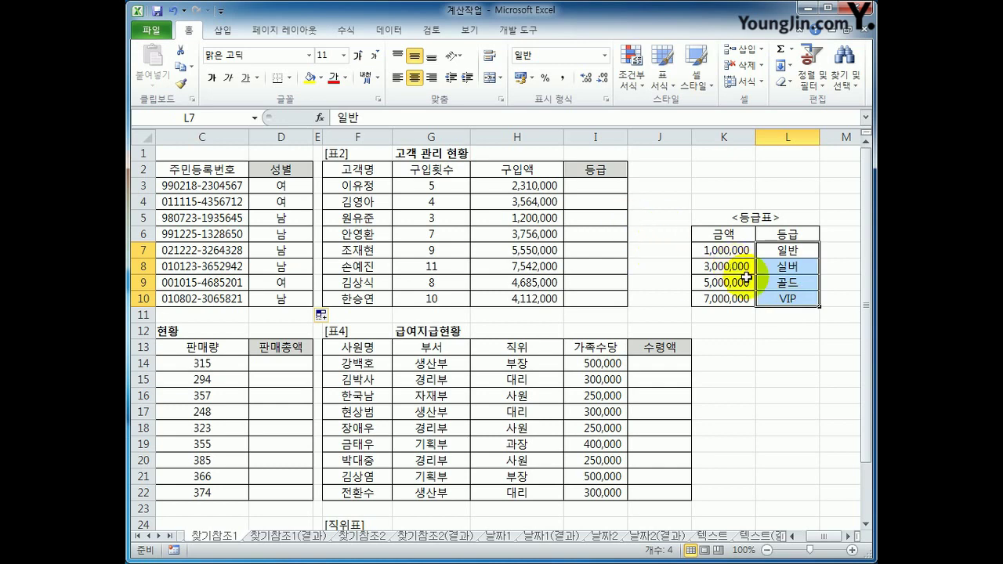
click(590, 187)
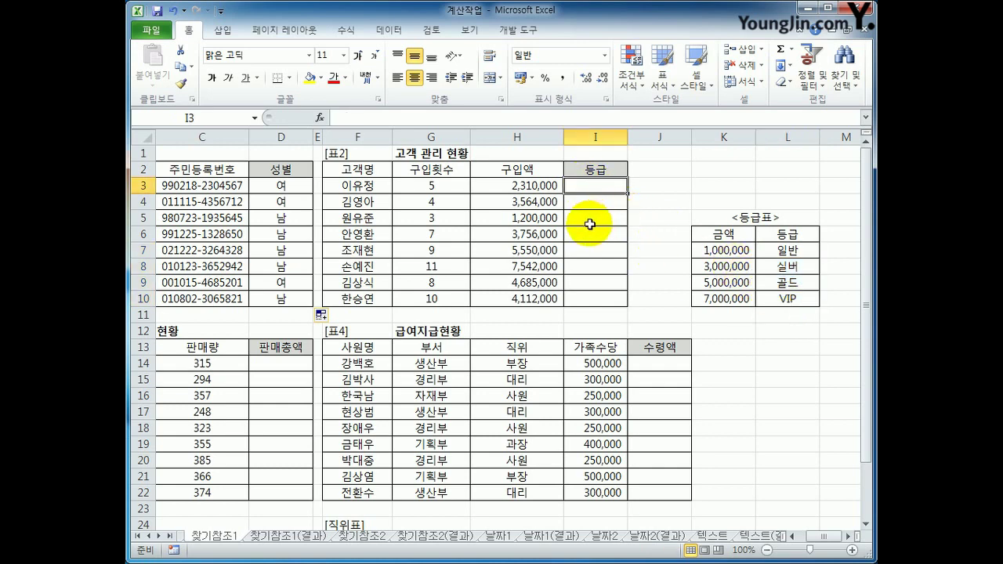
drag(721, 234, 763, 298)
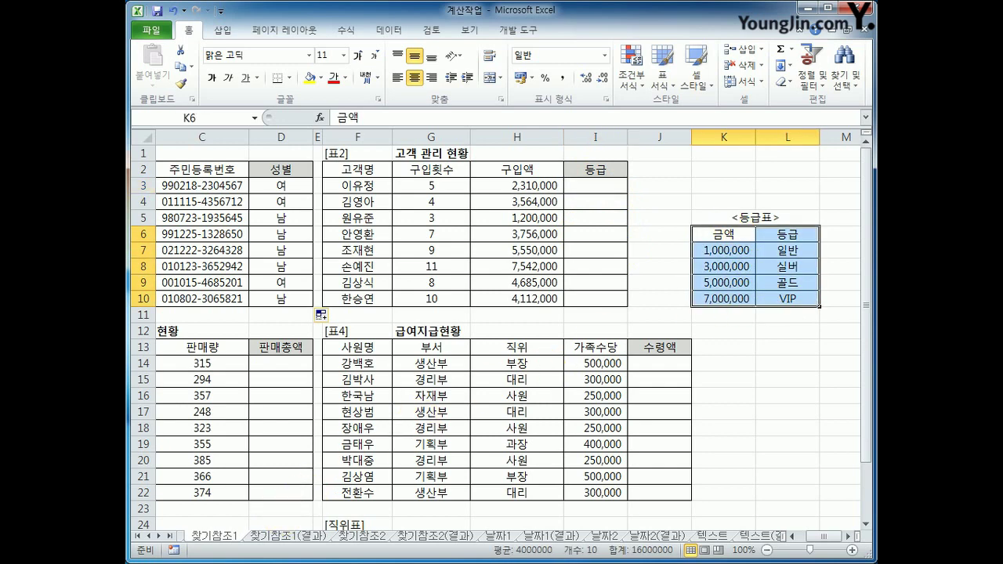
- Start a VLOOKUP formula in I3 of the 등급 column with H3 as the lookup value
click(611, 189)
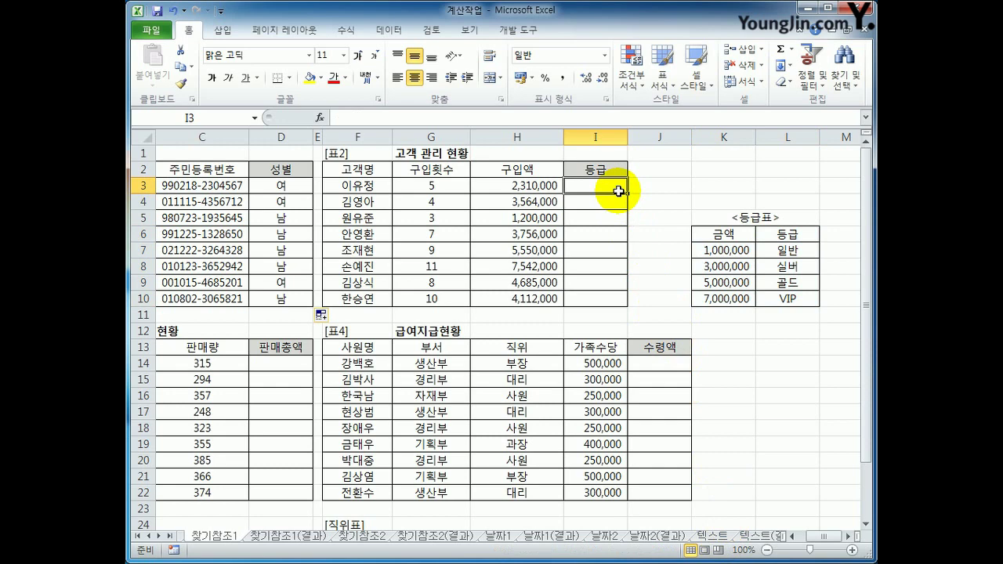
text(=ㅍ)
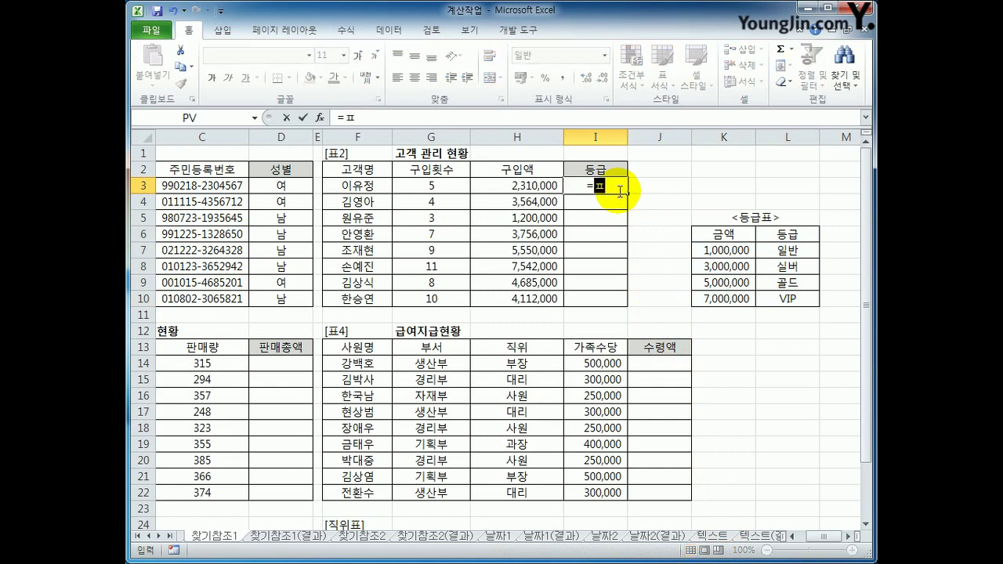
key(BackSpace)
key(Hangul)
text(VL)
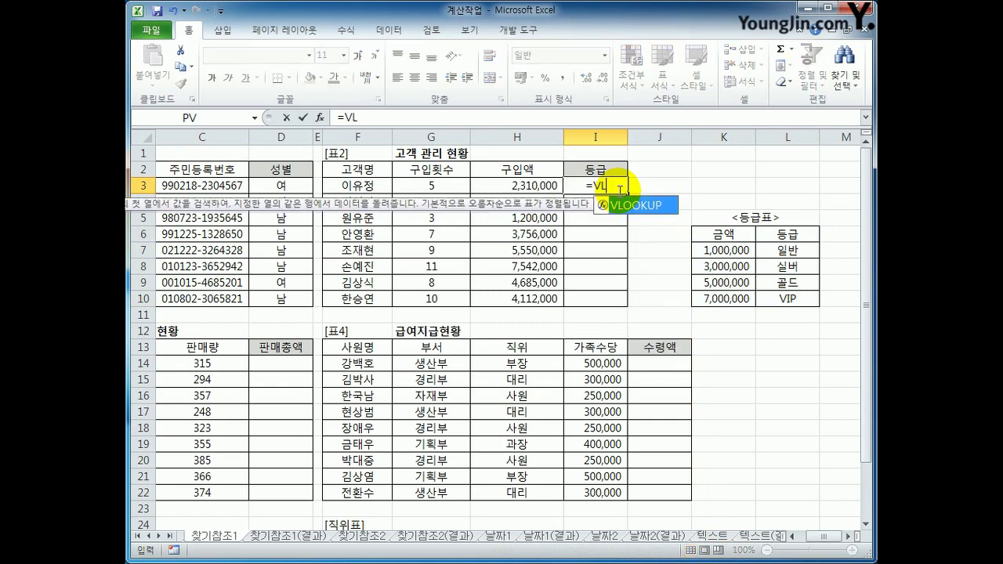
key(Tab)
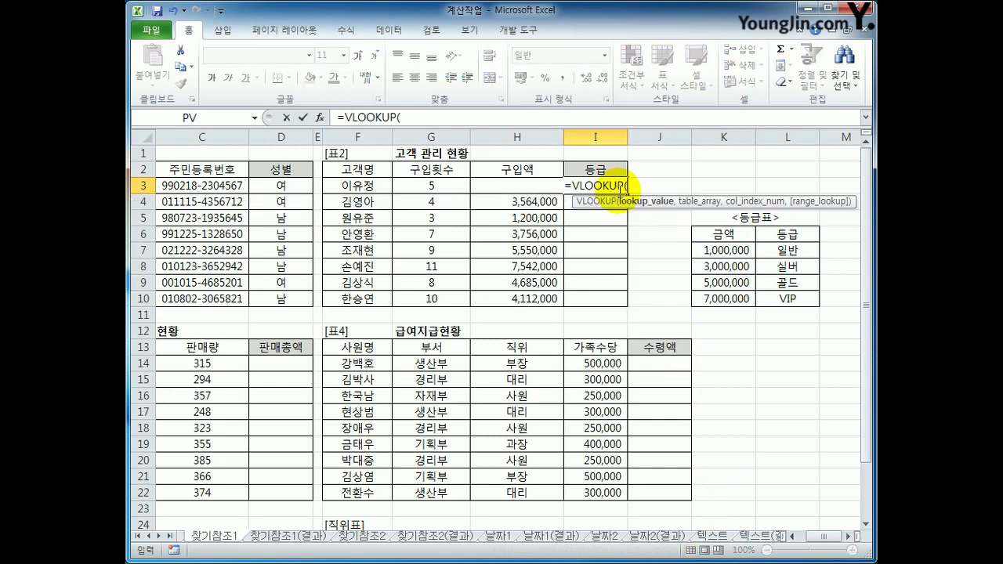
click(503, 188)
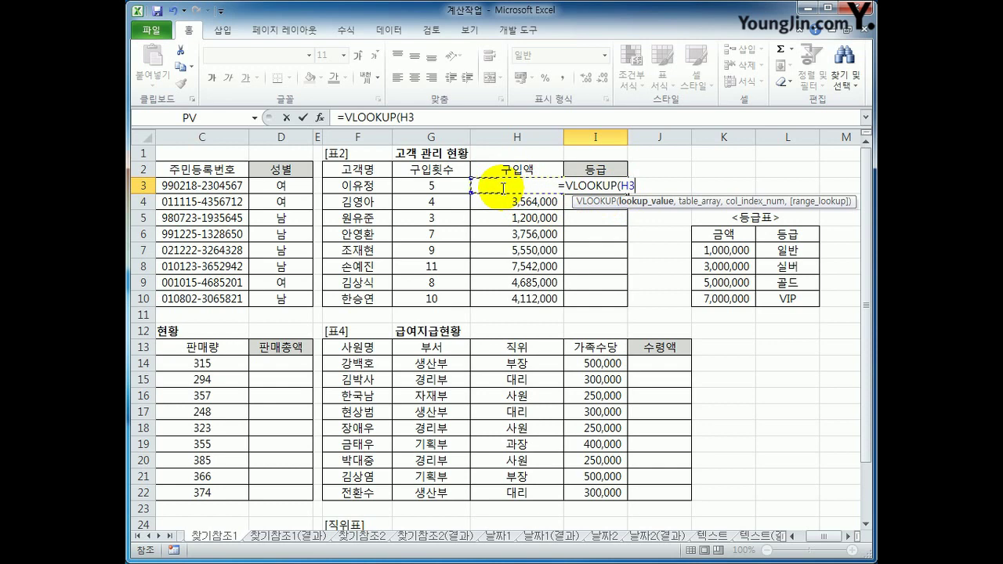
text(,)
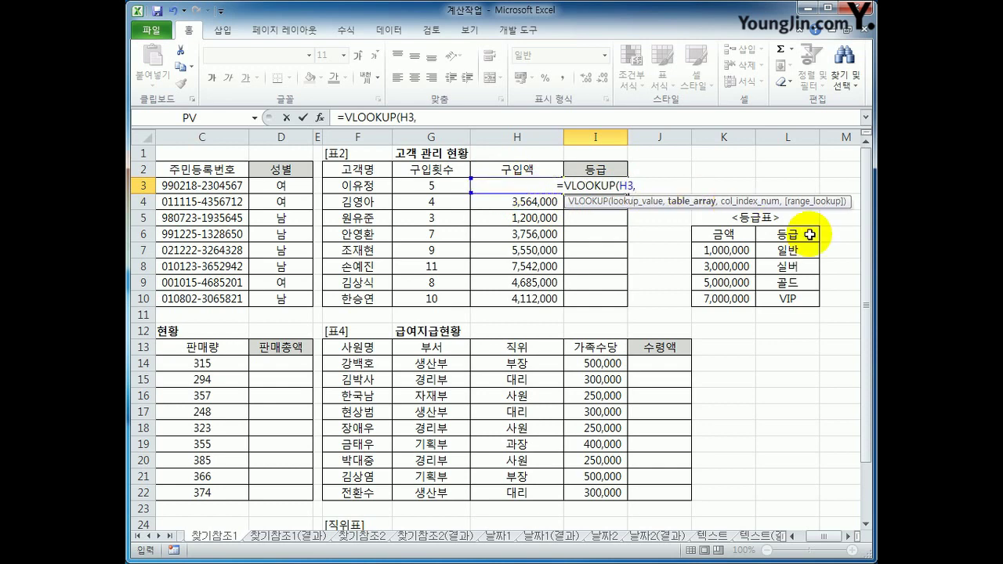
- Use the 등급표 data range K7:L10 as the VLOOKUP table, made absolute as $K$7:$L$10
click(737, 249)
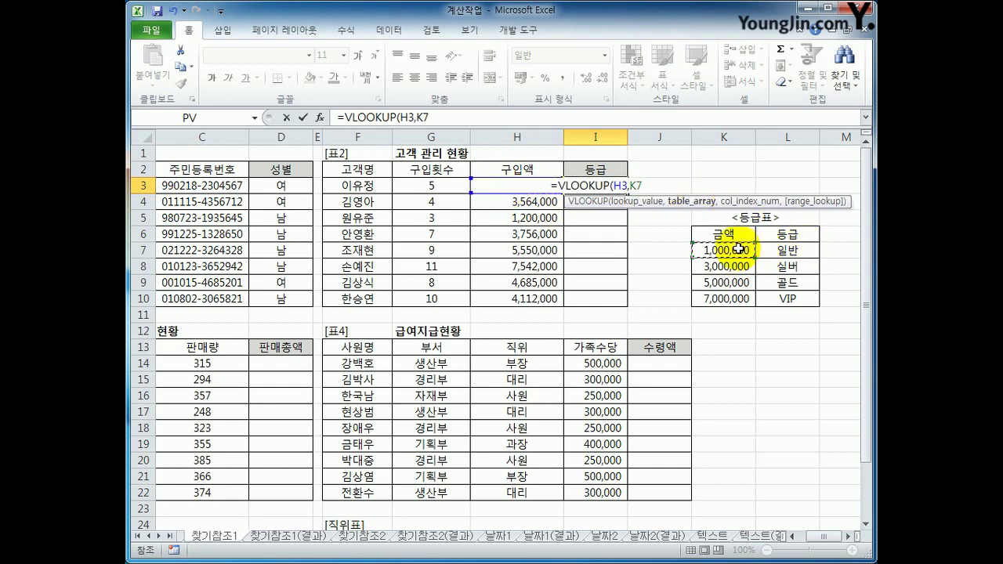
drag(738, 249, 776, 296)
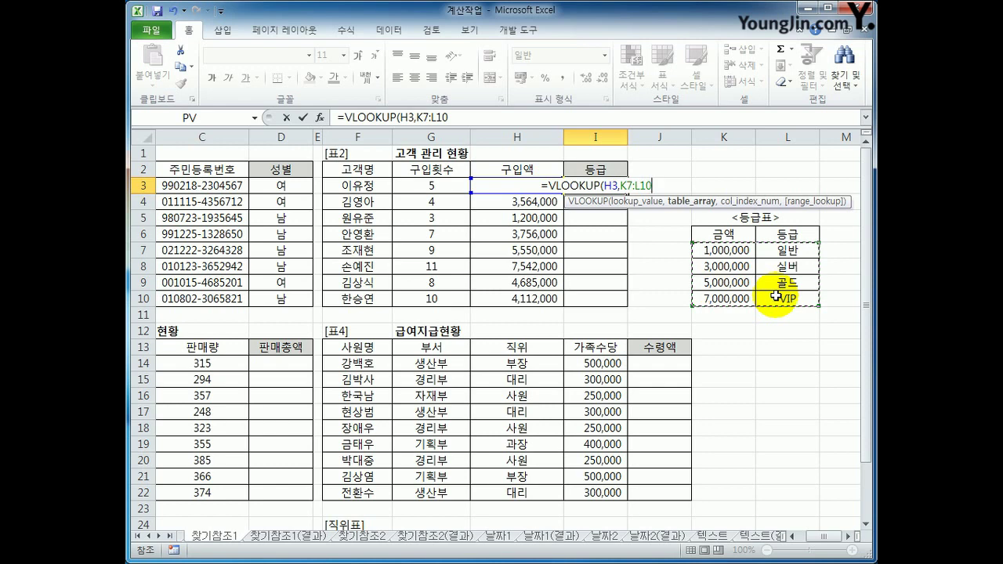
key(F4)
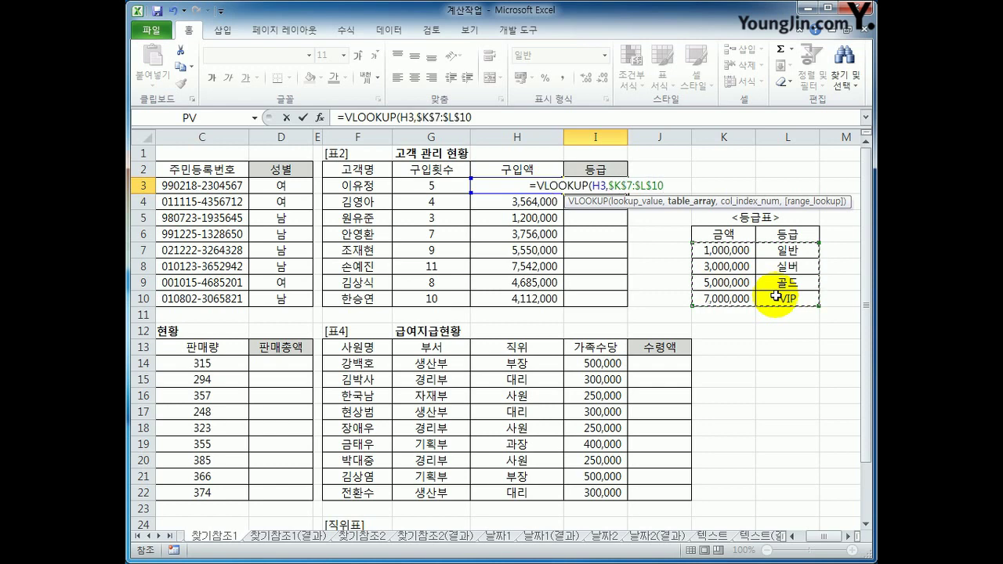
text(,)
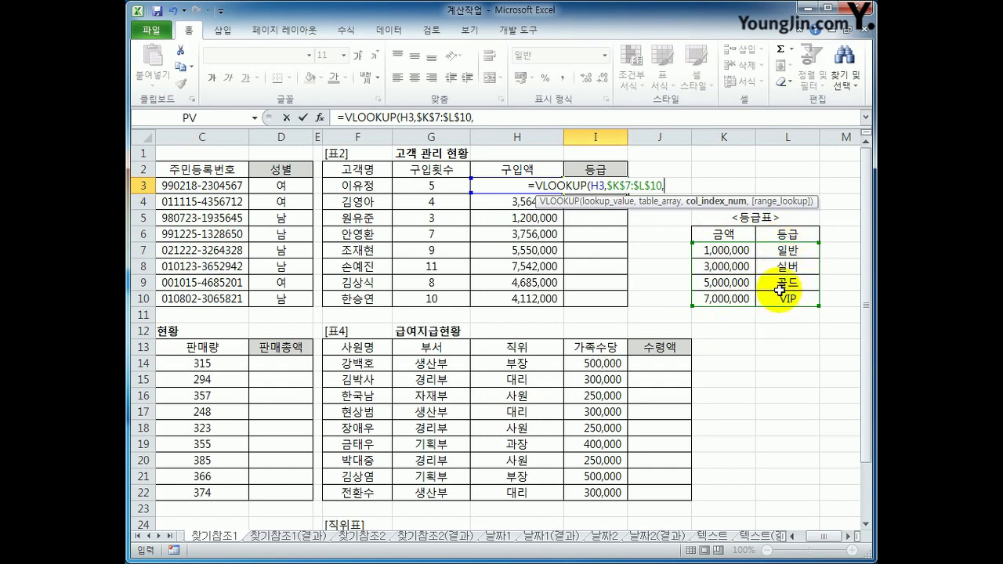
- Complete the formula in I3 with column index 2 and no match-type argument, as =VLOOKUP(H3,$K$7:$L$10,2)
text(2)
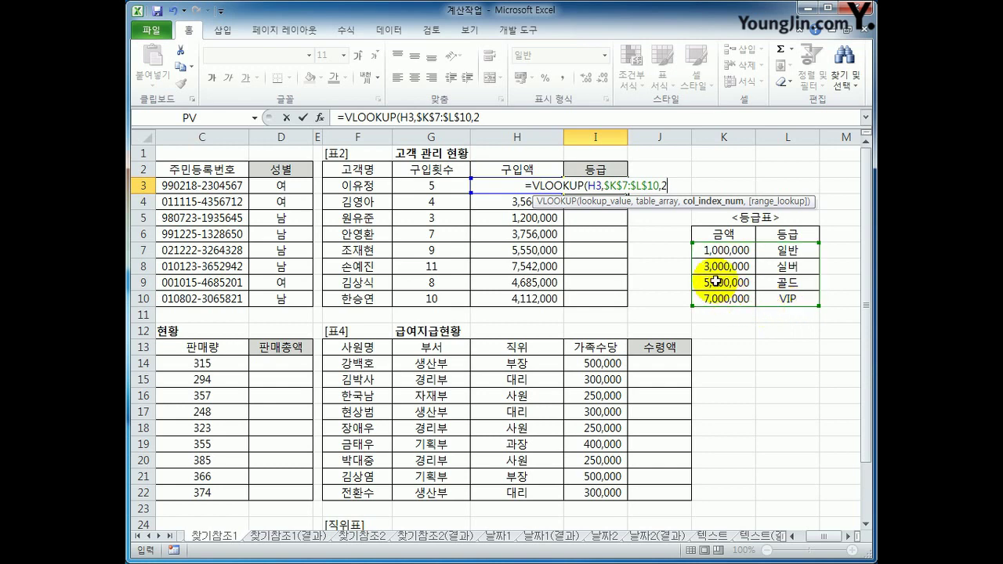
text(,)
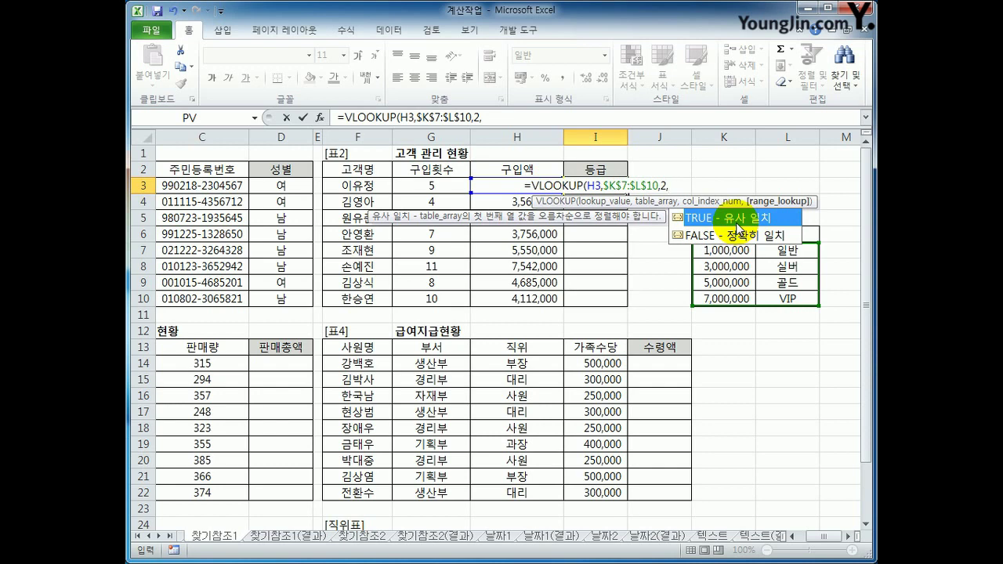
key(BackSpace)
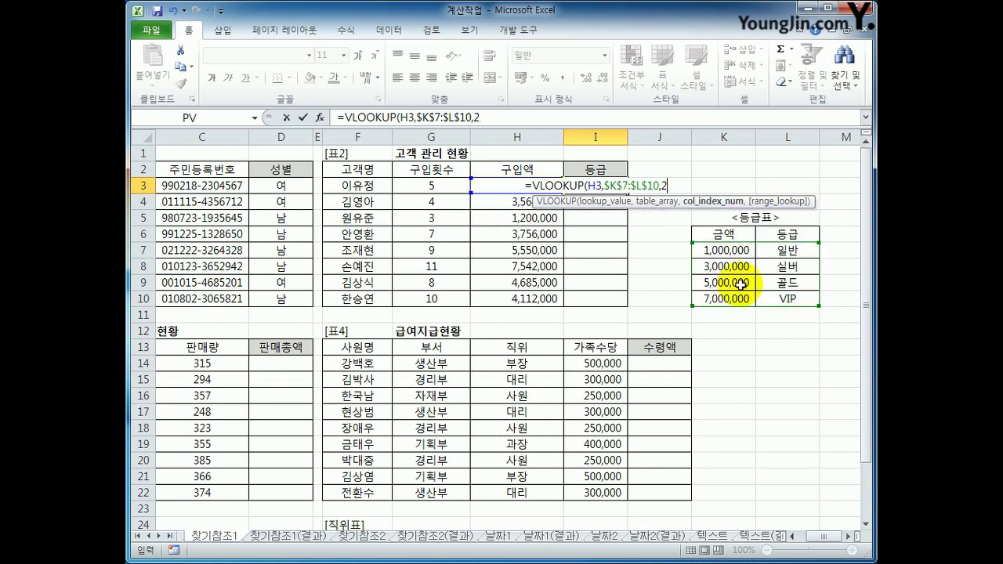
text())
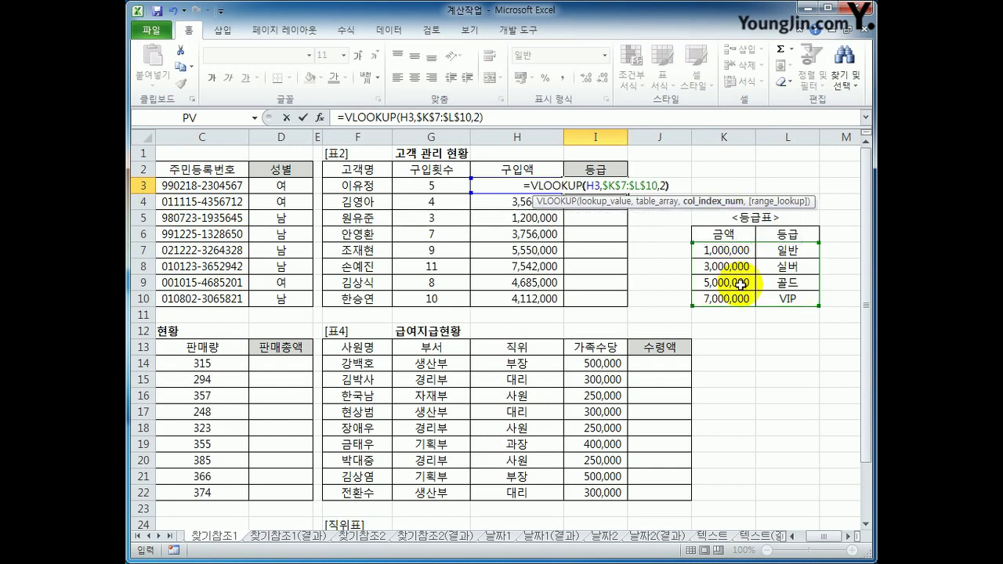
key(ctrl+Return)
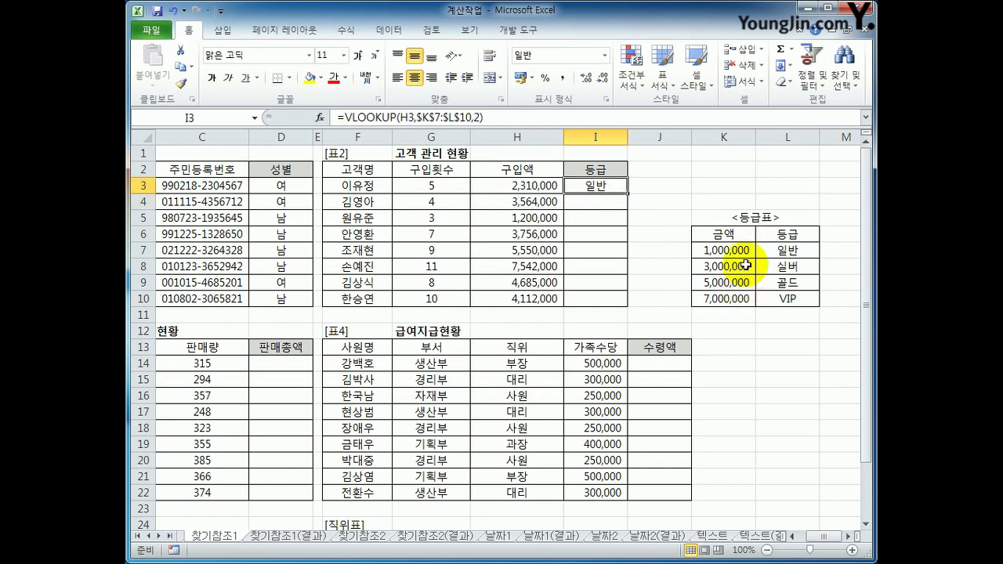
- Copy the VLOOKUP formula from I3 down through I10
drag(733, 251, 785, 267)
drag(732, 250, 788, 249)
click(597, 188)
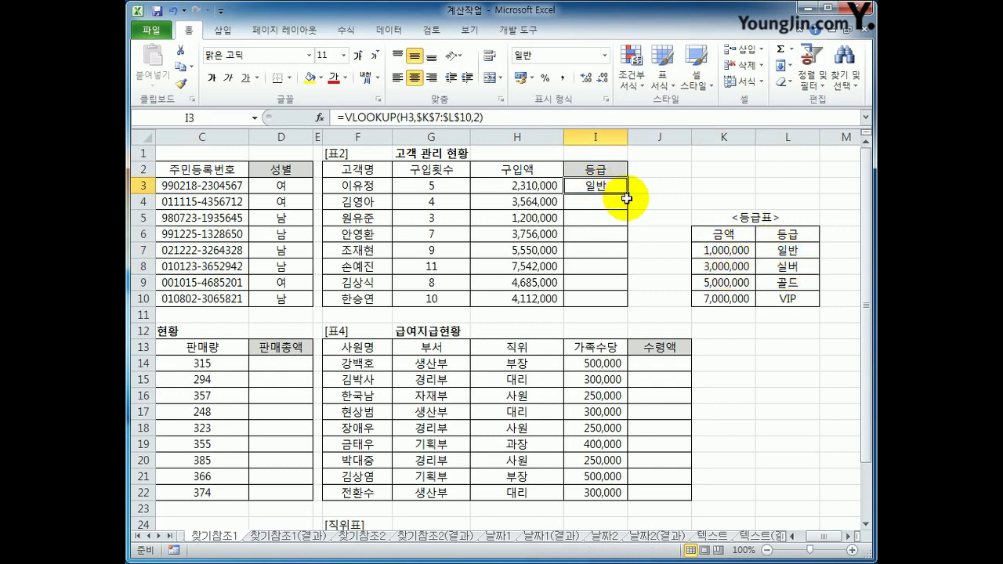
drag(627, 193, 613, 303)
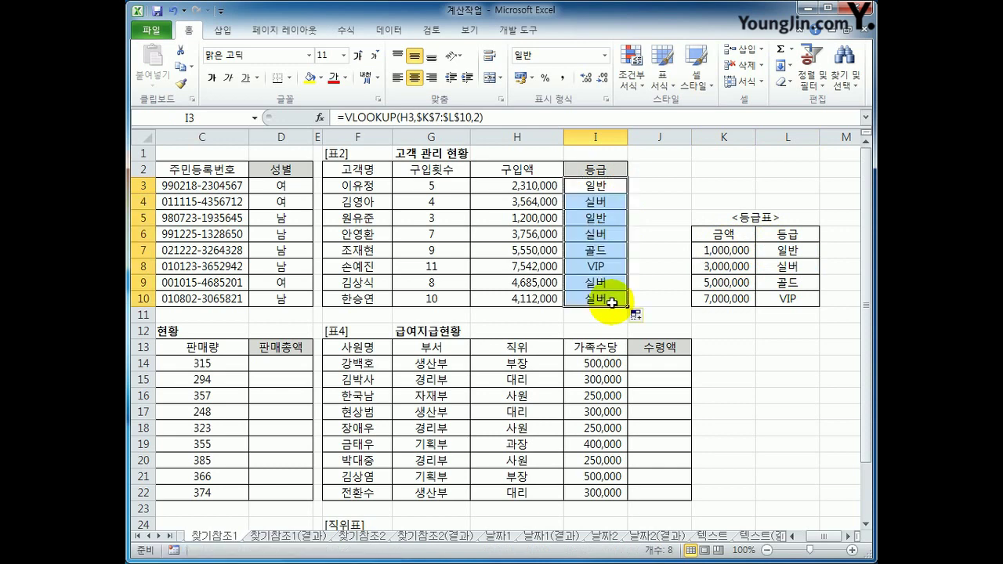
- Check the 등급 results against each 금액 threshold and its grade in the 등급표 rows K7:L10
click(714, 266)
drag(714, 266, 780, 251)
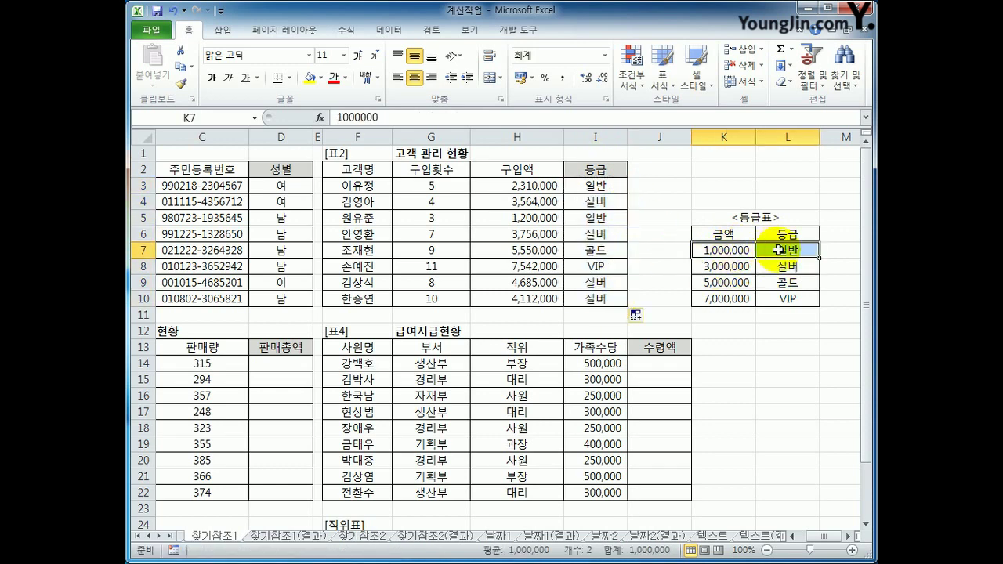
drag(549, 266, 580, 266)
drag(714, 299, 788, 300)
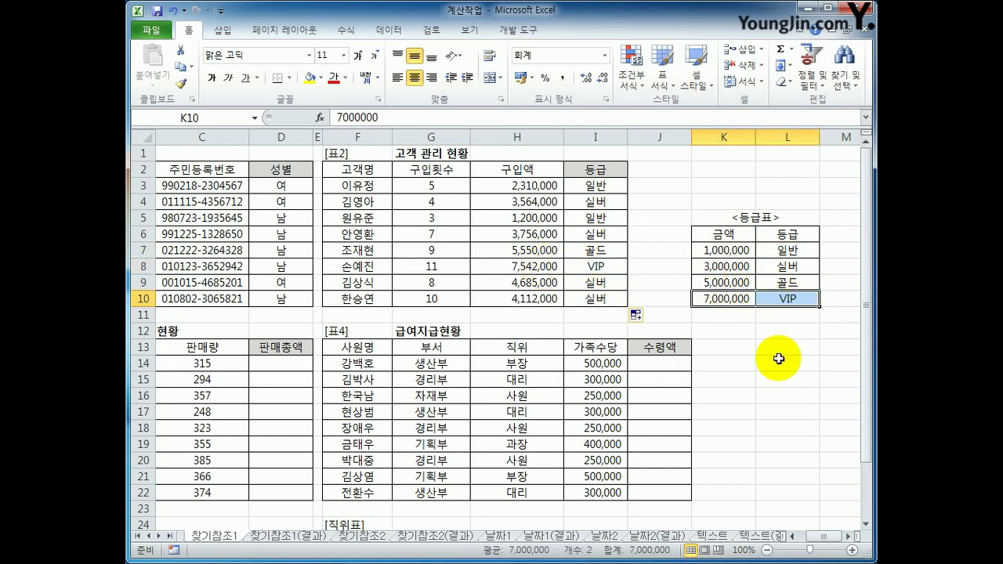
click(738, 251)
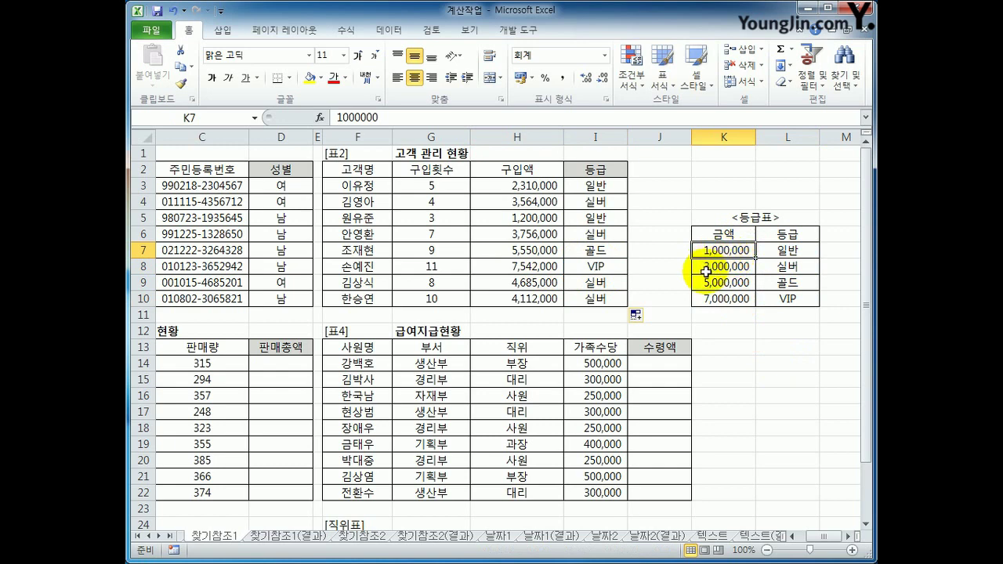
click(782, 249)
click(741, 266)
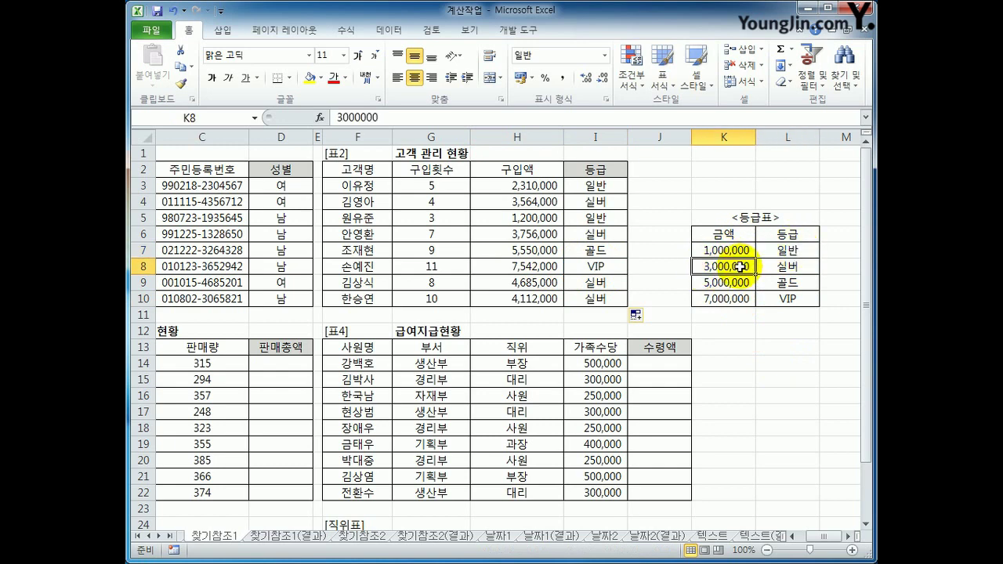
click(725, 283)
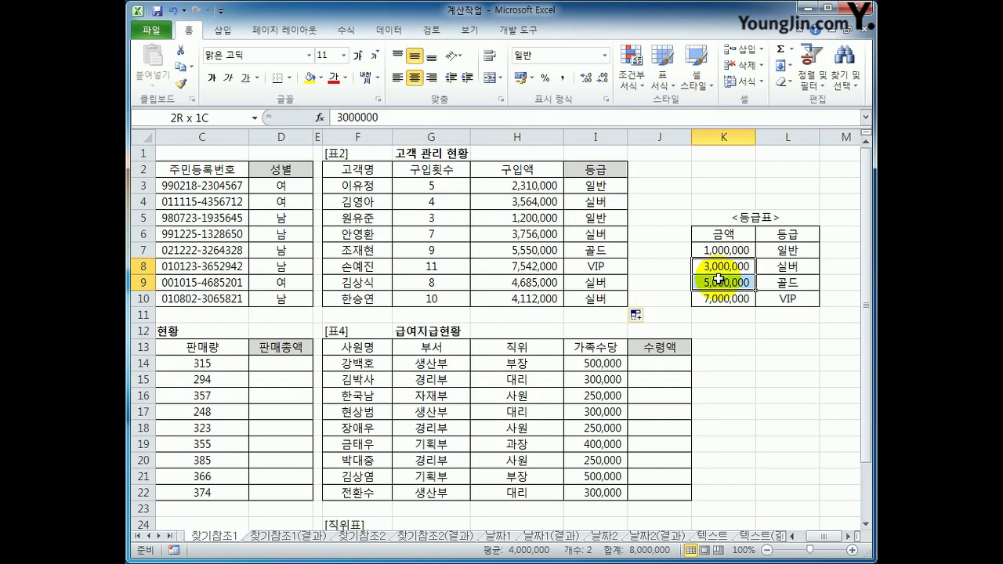
click(784, 268)
click(743, 283)
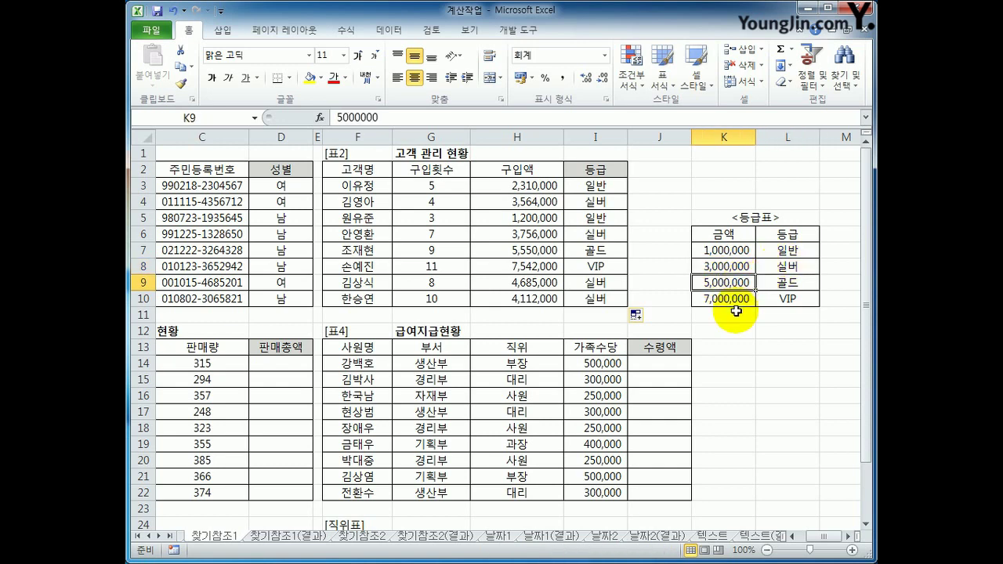
click(788, 283)
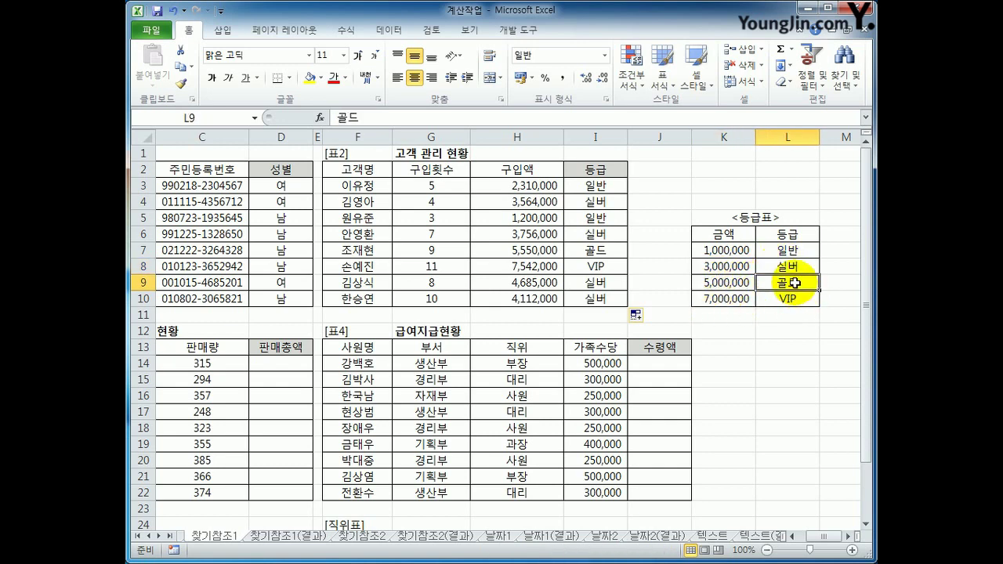
click(729, 301)
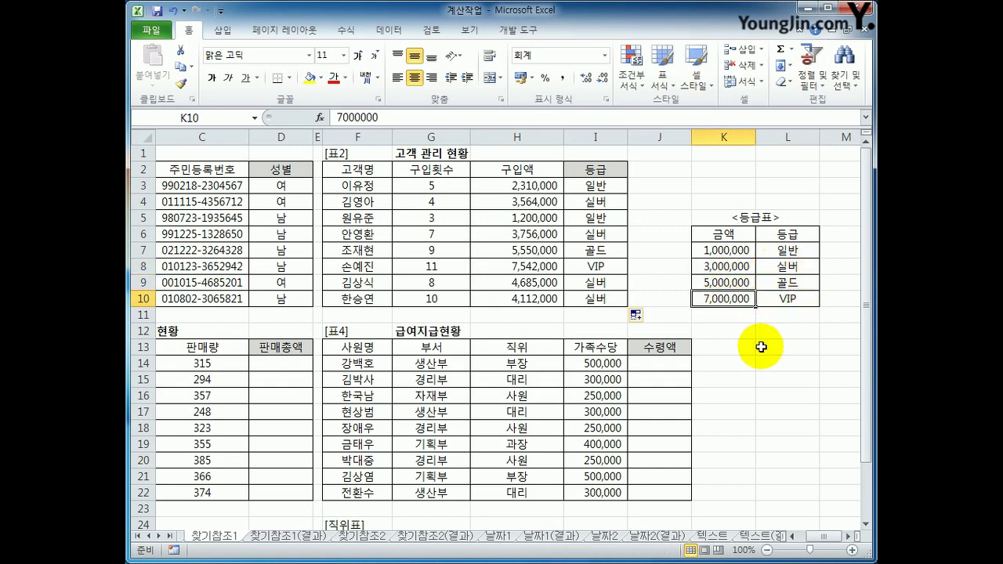
- Review the VLOOKUP formula in I3, relating its column index argument to the two columns of the 등급표 table
click(617, 190)
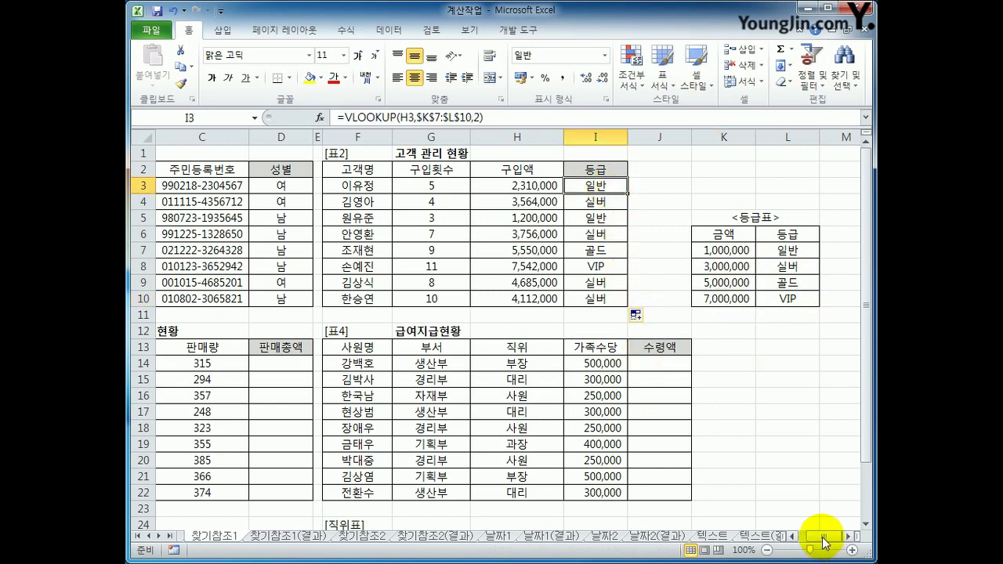
drag(723, 233, 774, 299)
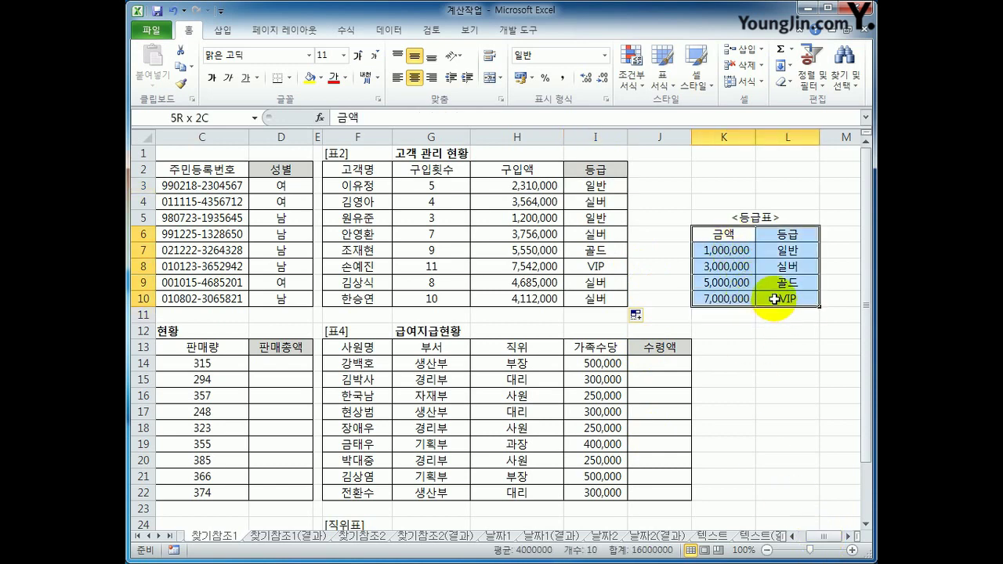
drag(718, 234, 729, 298)
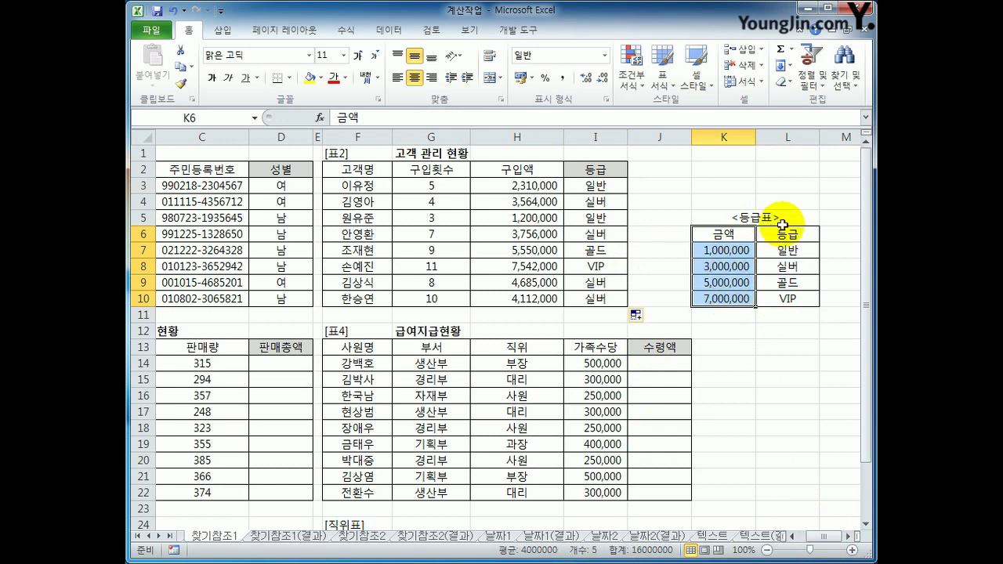
drag(781, 233, 779, 287)
click(594, 188)
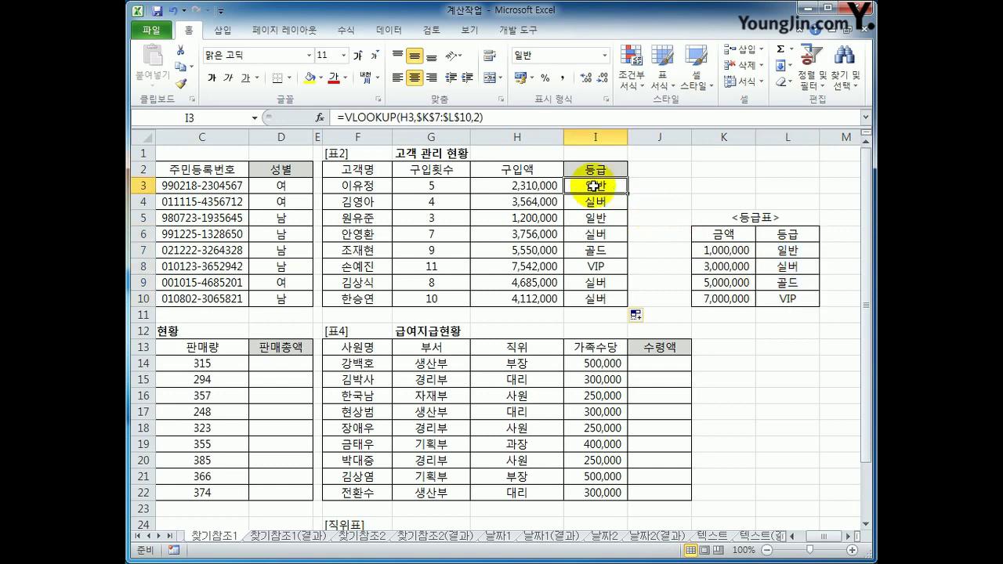
double_click(476, 117)
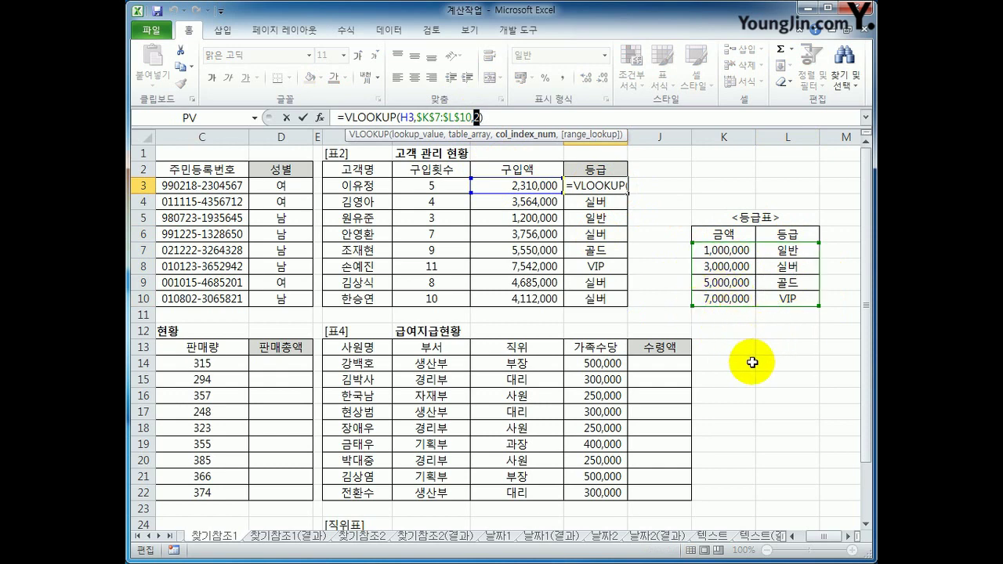
key(Return)
- Examine the 가격표 in A25:D27, relating each 의류코드 and its 할인가 to the 판매총액 column of 표3
drag(815, 537, 802, 538)
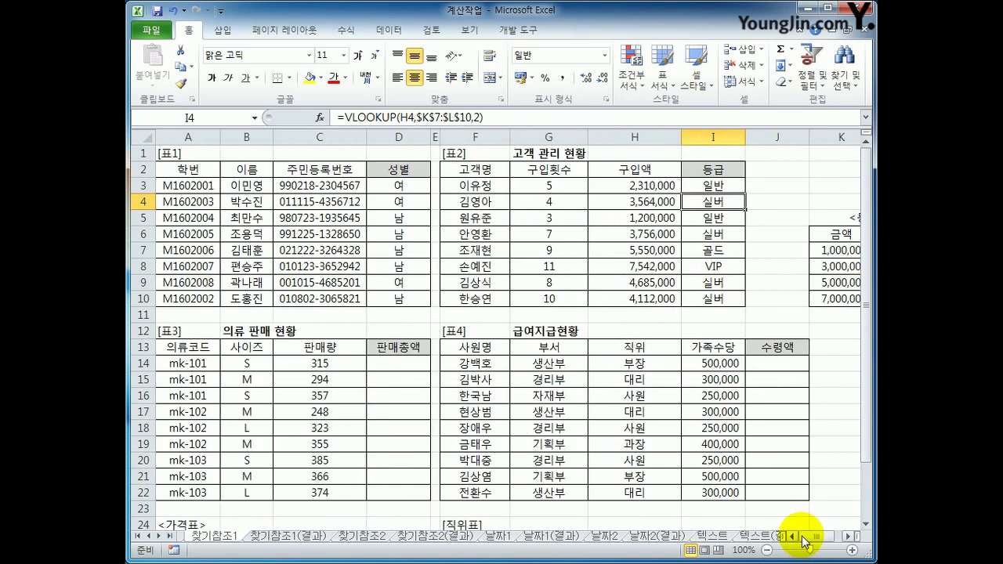
click(405, 362)
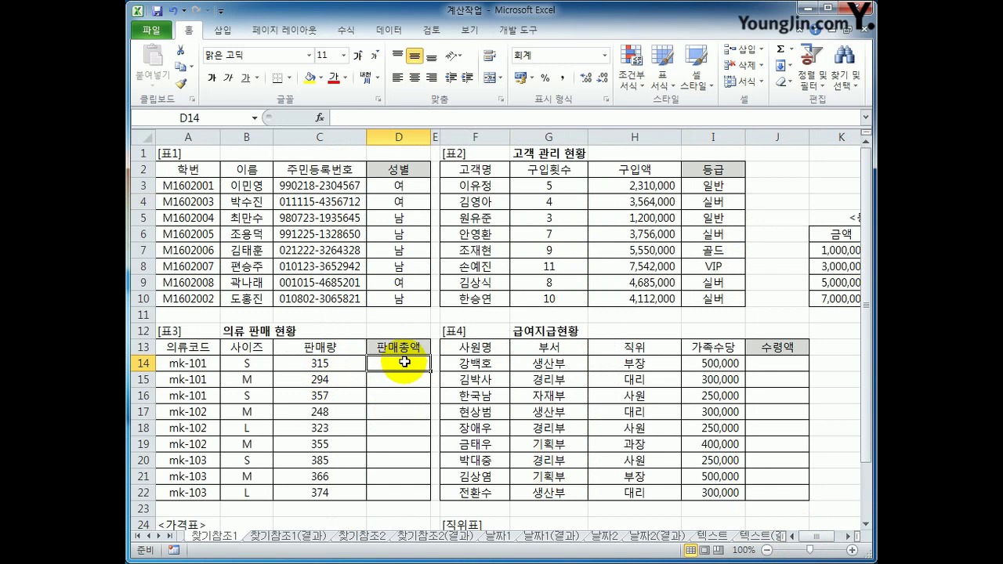
scroll(374, 385, down, 2)
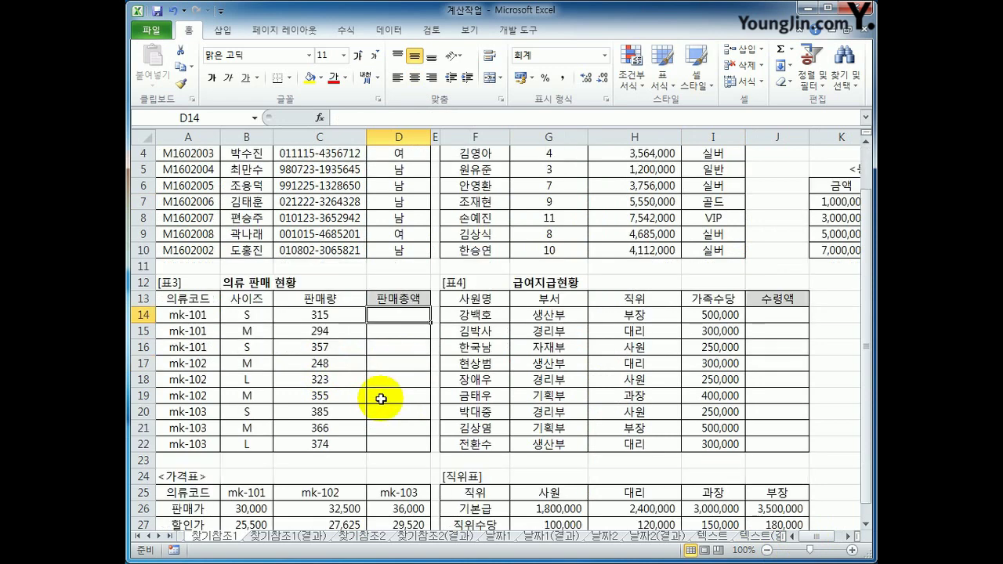
drag(179, 444, 376, 477)
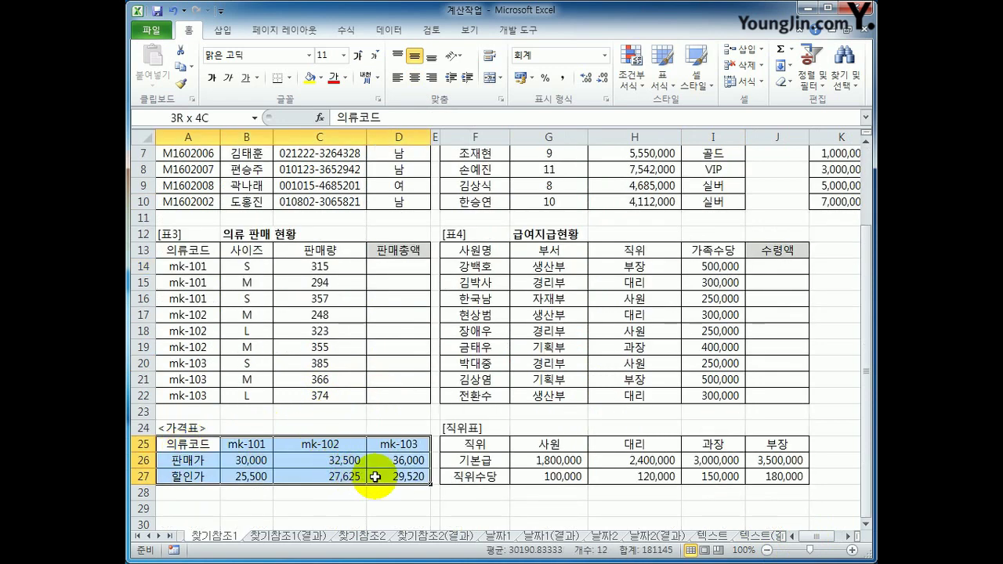
click(251, 445)
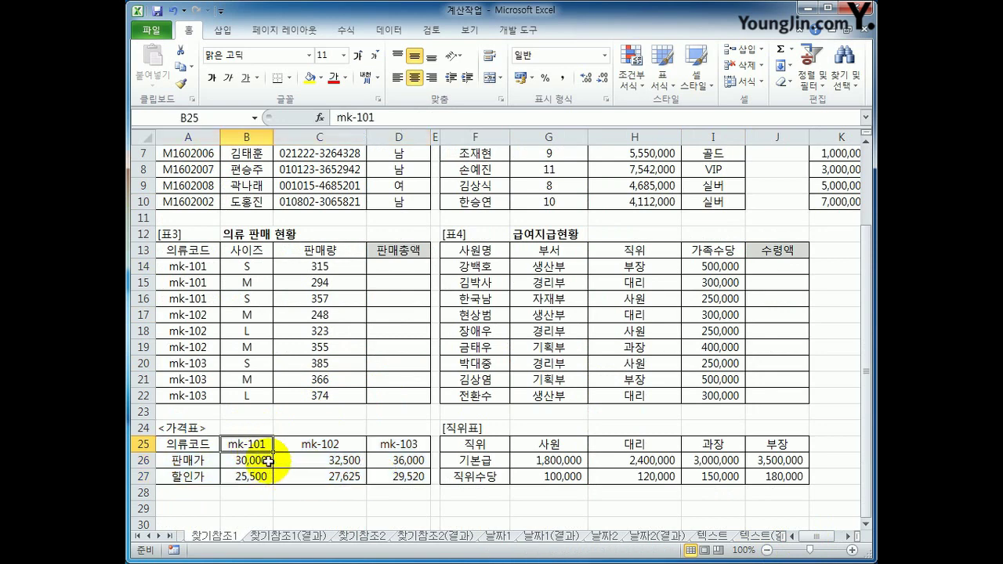
click(251, 477)
click(253, 460)
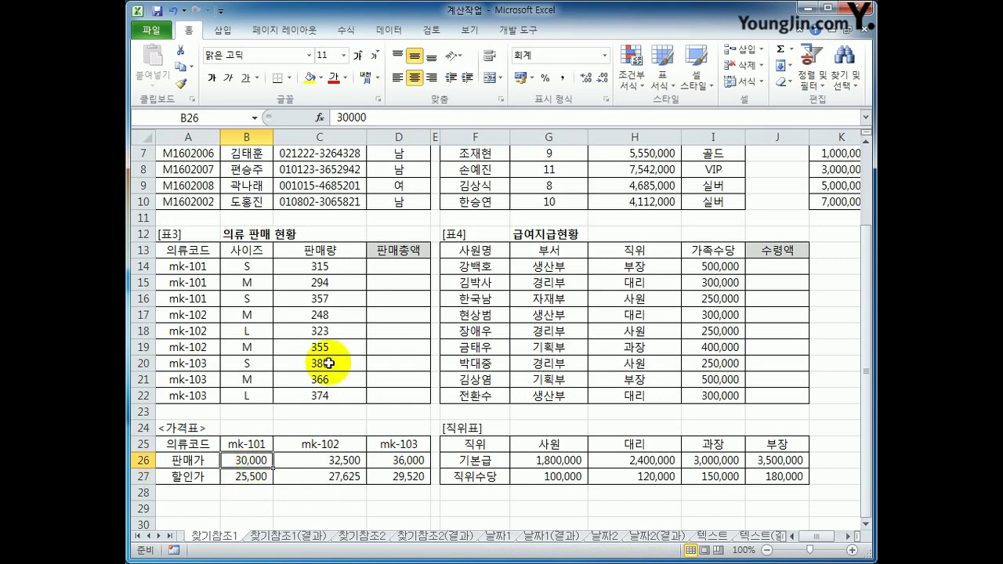
click(403, 266)
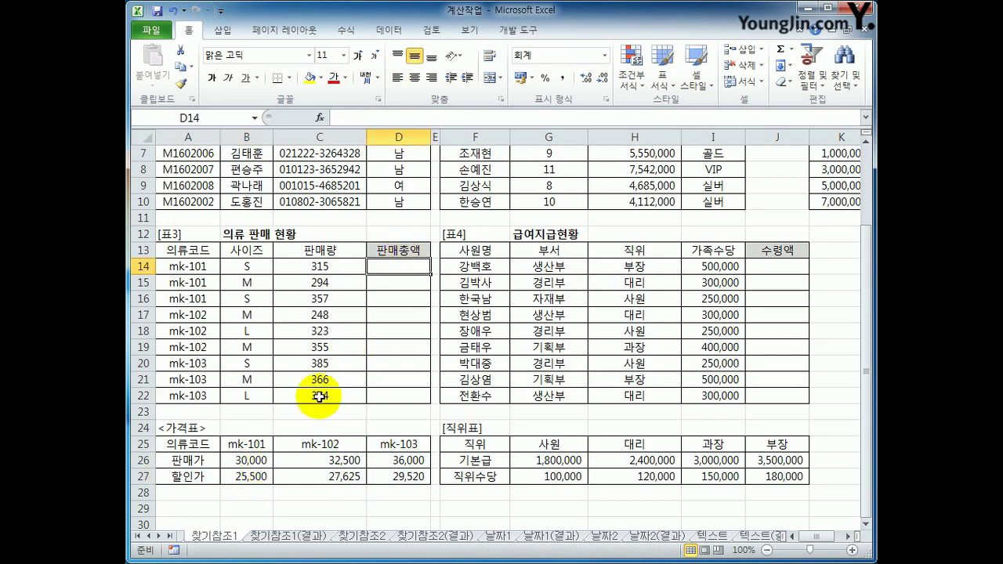
click(254, 476)
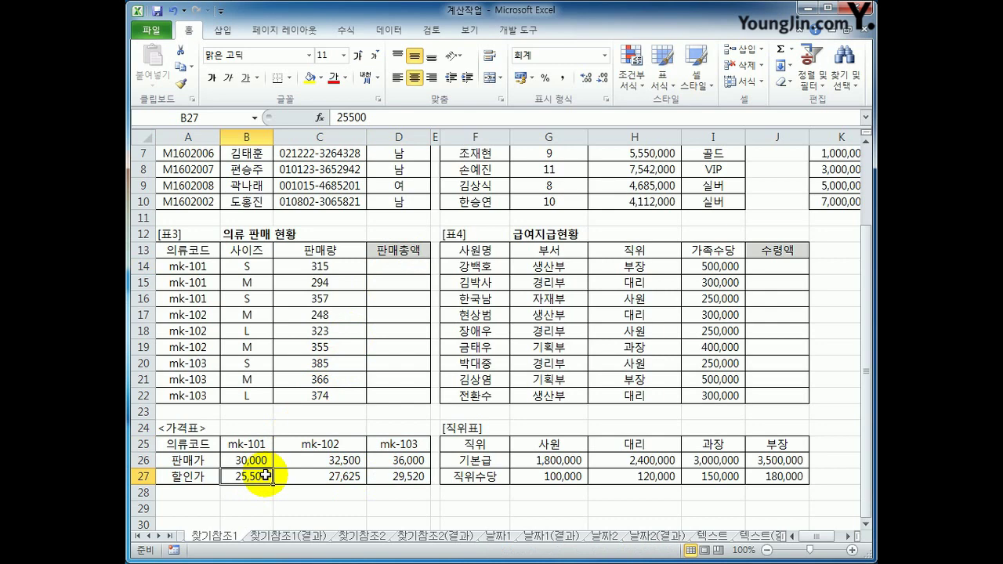
- Begin the first 판매총액 formula in D14 by multiplying the 판매량 in C14, as =C14*
click(390, 267)
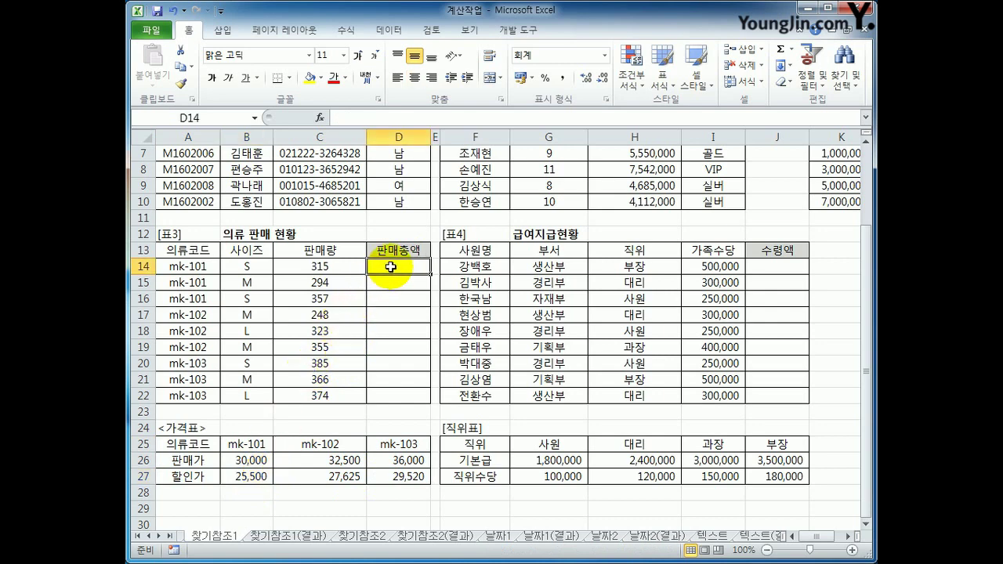
text(=)
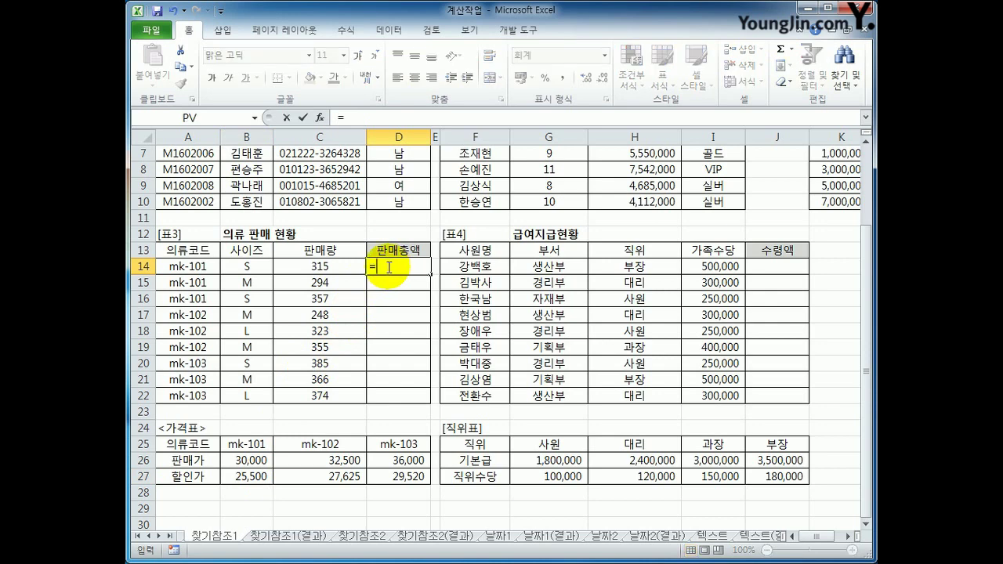
click(350, 268)
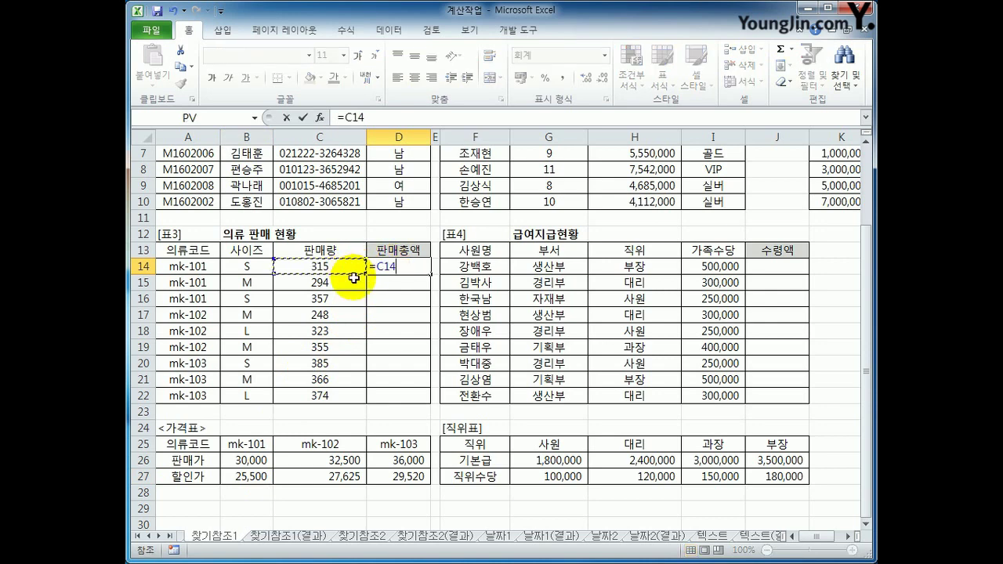
text(*)
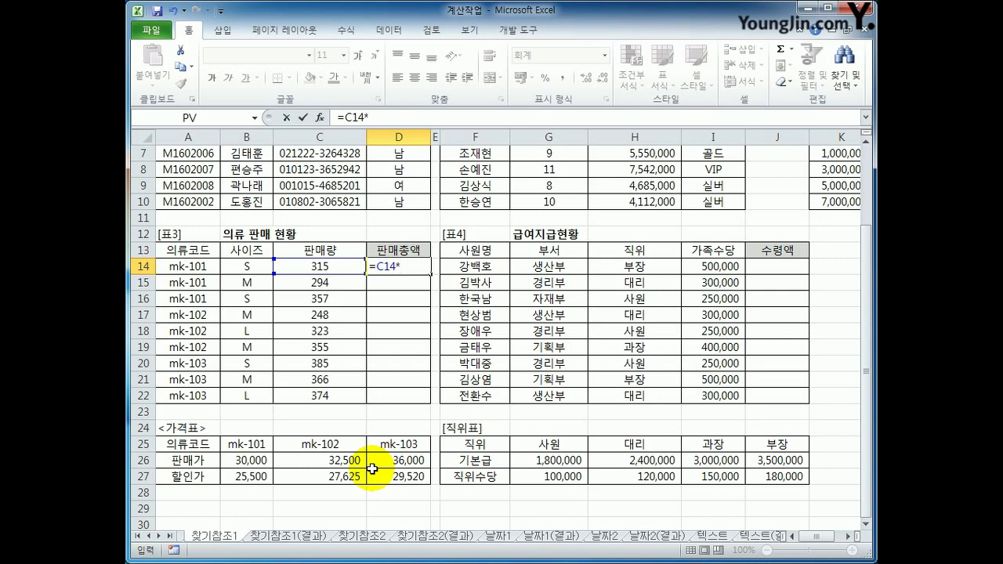
- Add an INDEX function to the D14 formula with absolute array $B$26:$D$27 and row number 2
text(IN)
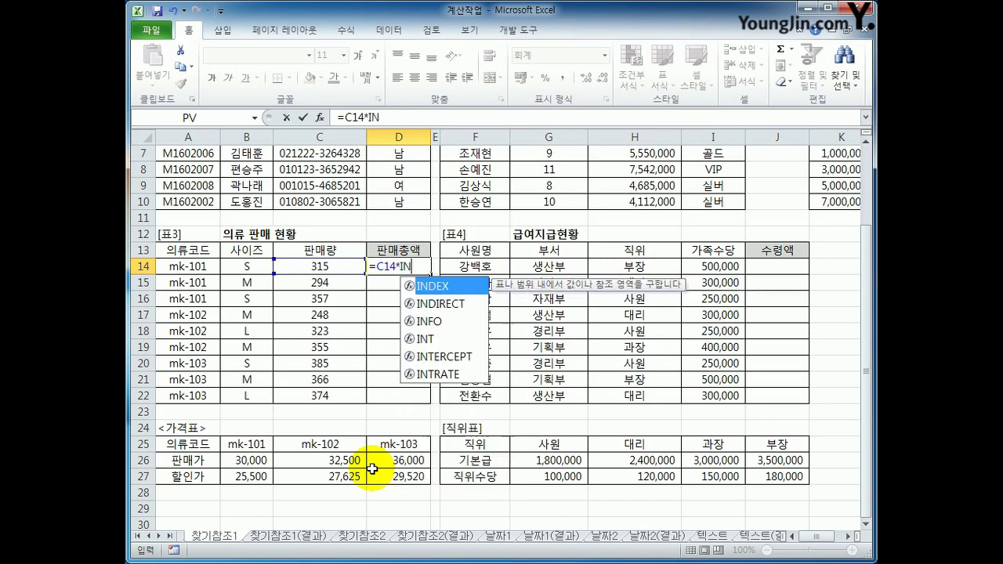
text(DEX()
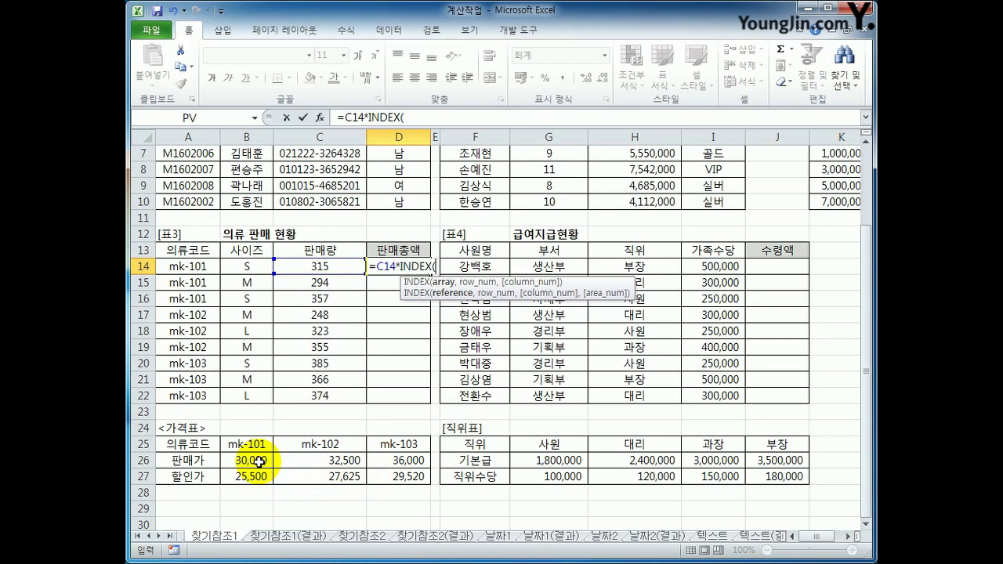
drag(258, 462, 376, 477)
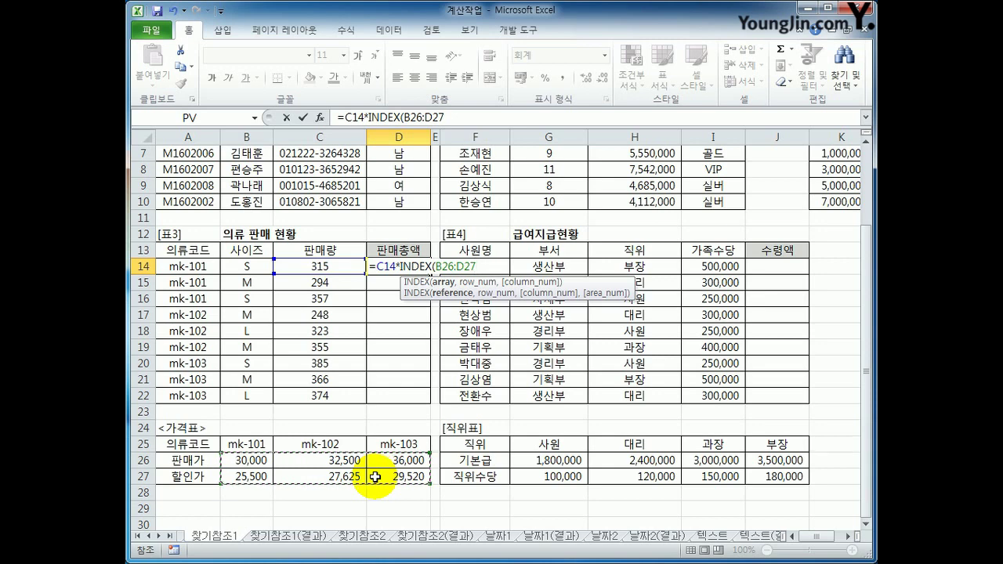
key(F4)
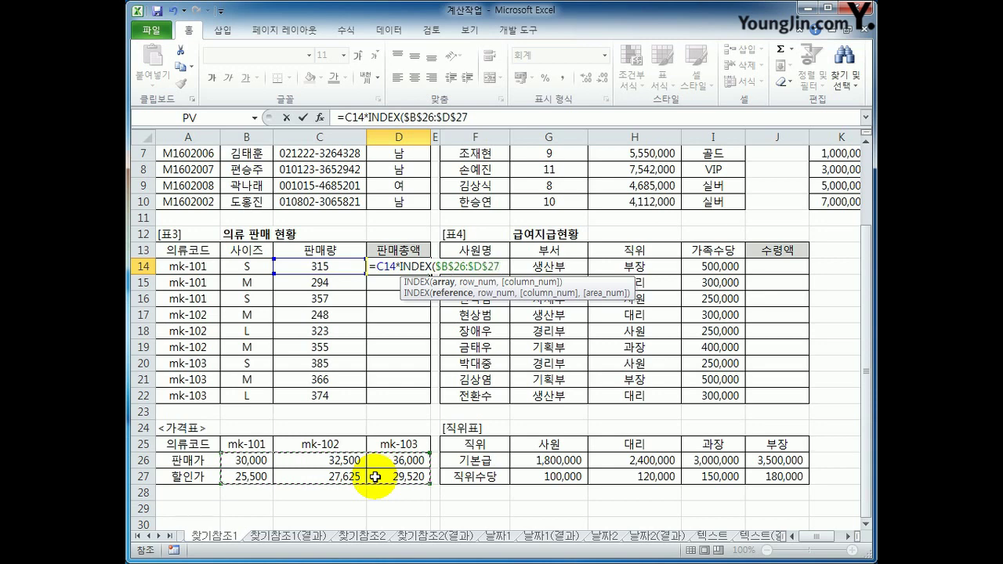
text(,)
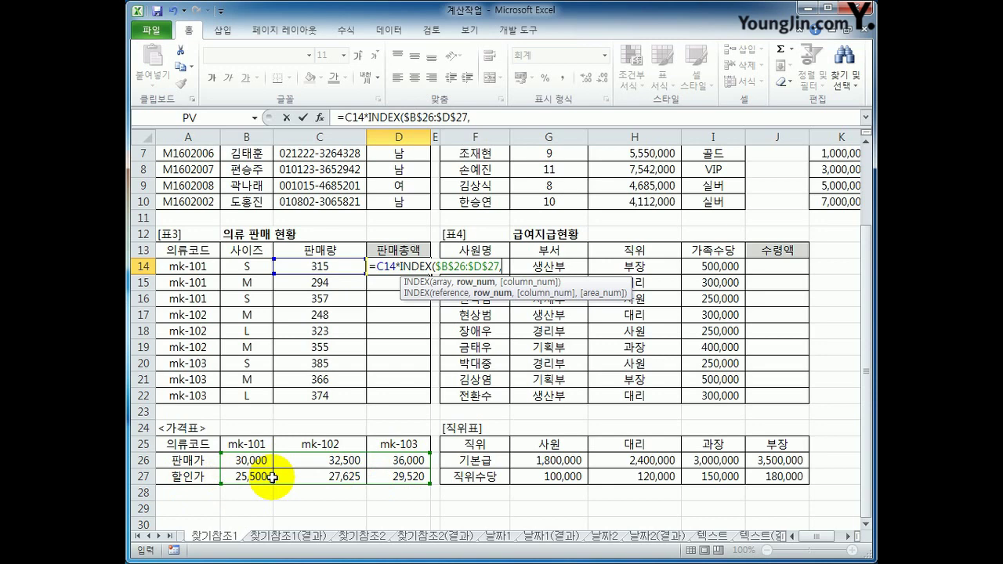
text(2,)
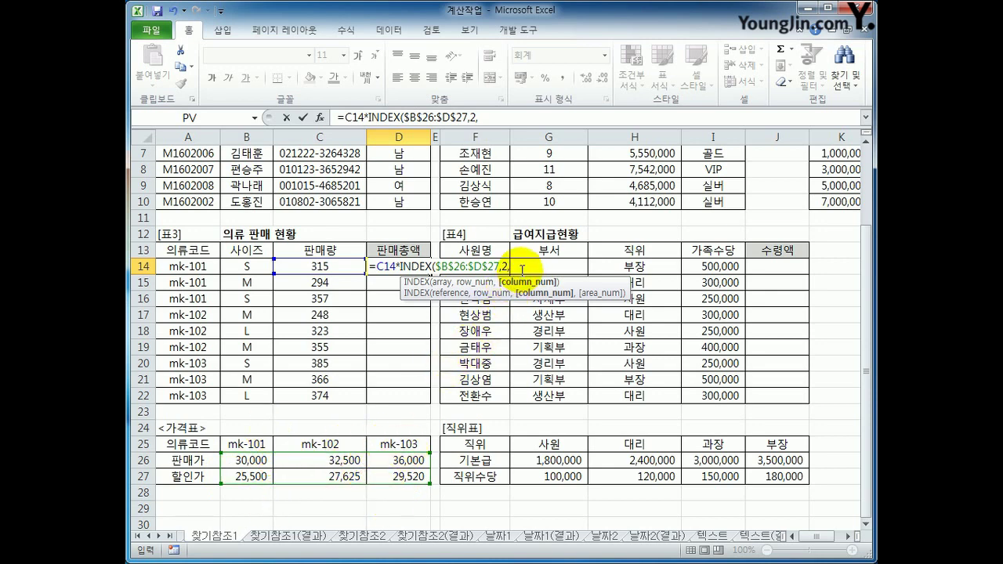
- Supply the INDEX column number in D14 with an exact match on the 의류코드, as MATCH(A14,$B$25:$D$25,0)
text(MA)
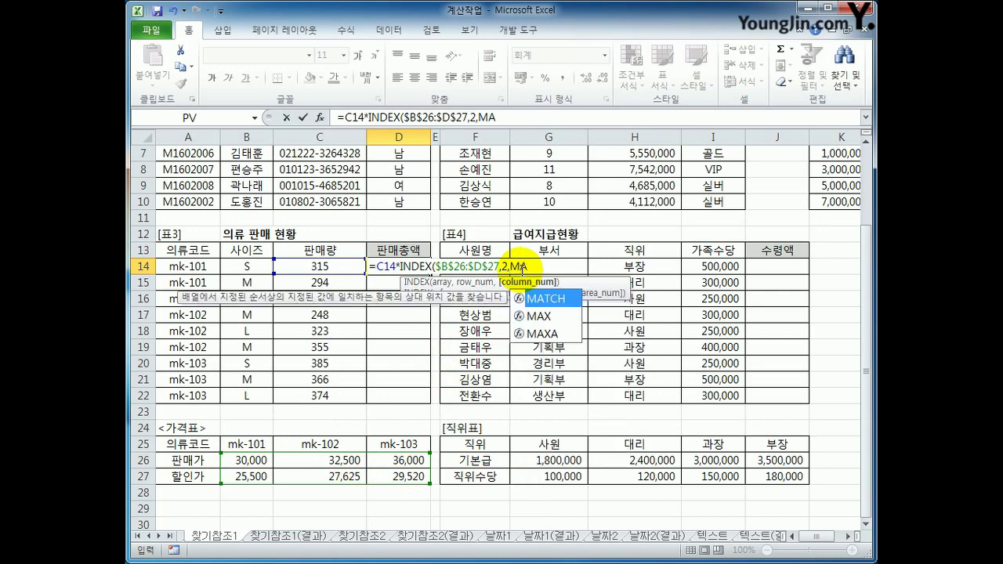
text(TCH)
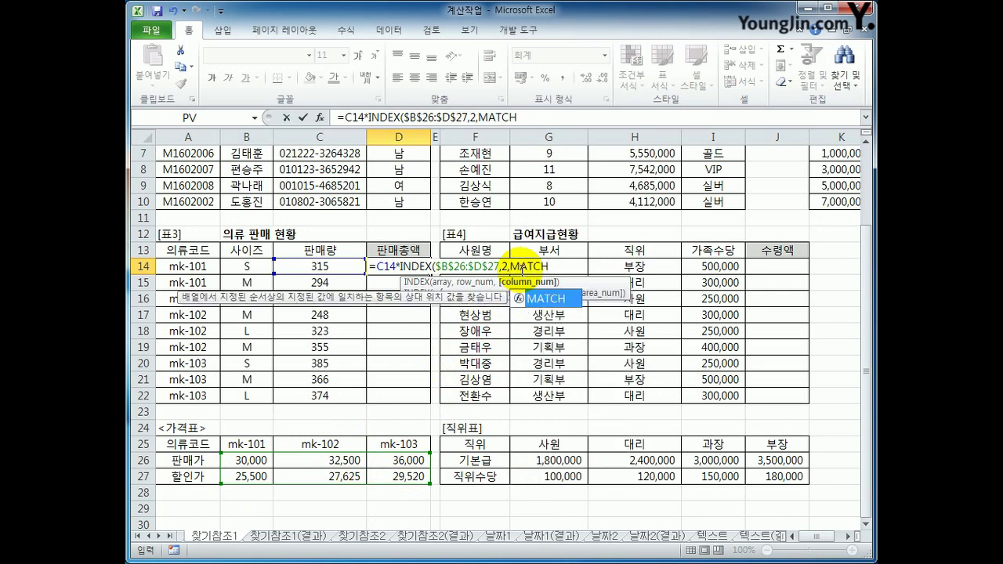
text(()
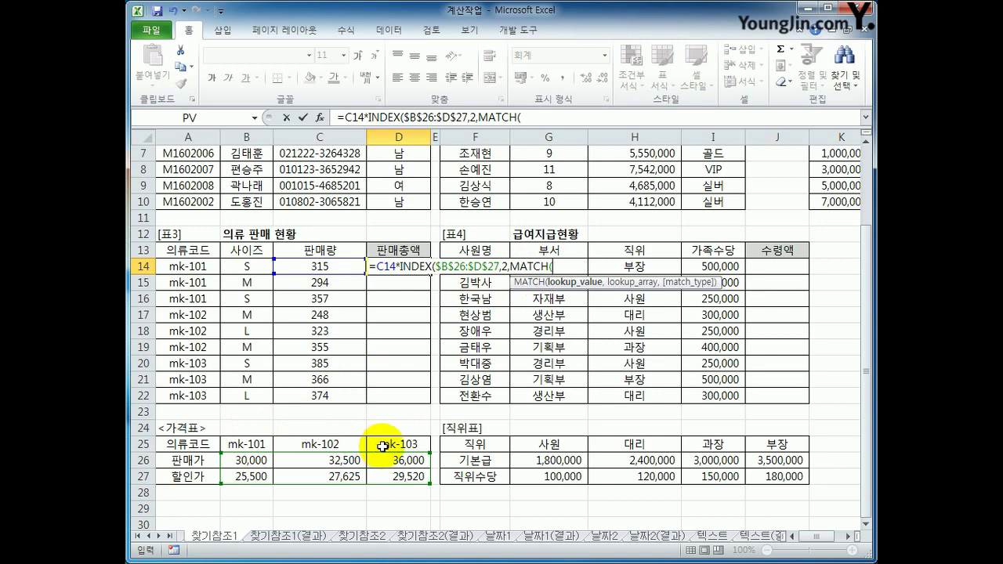
click(190, 268)
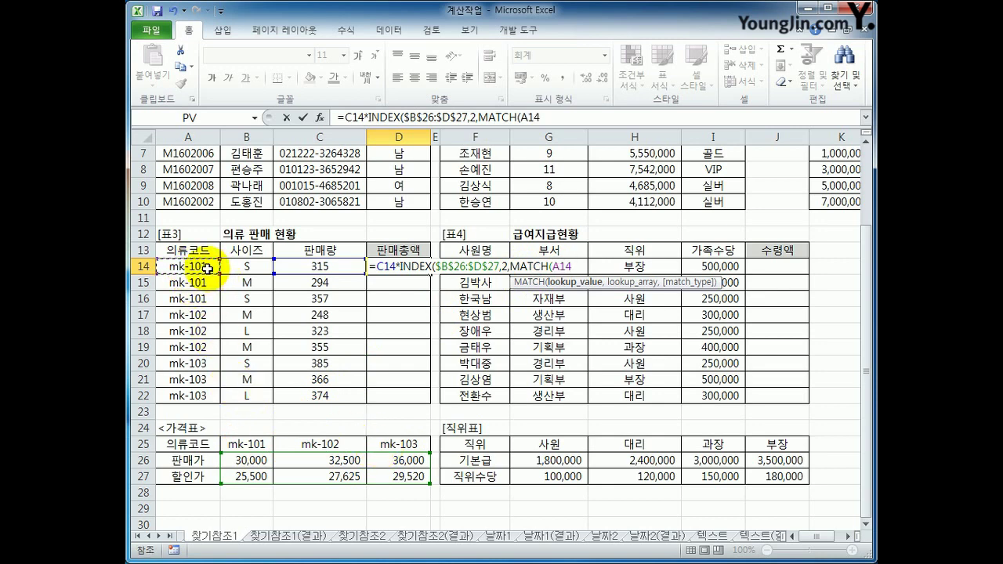
text(,)
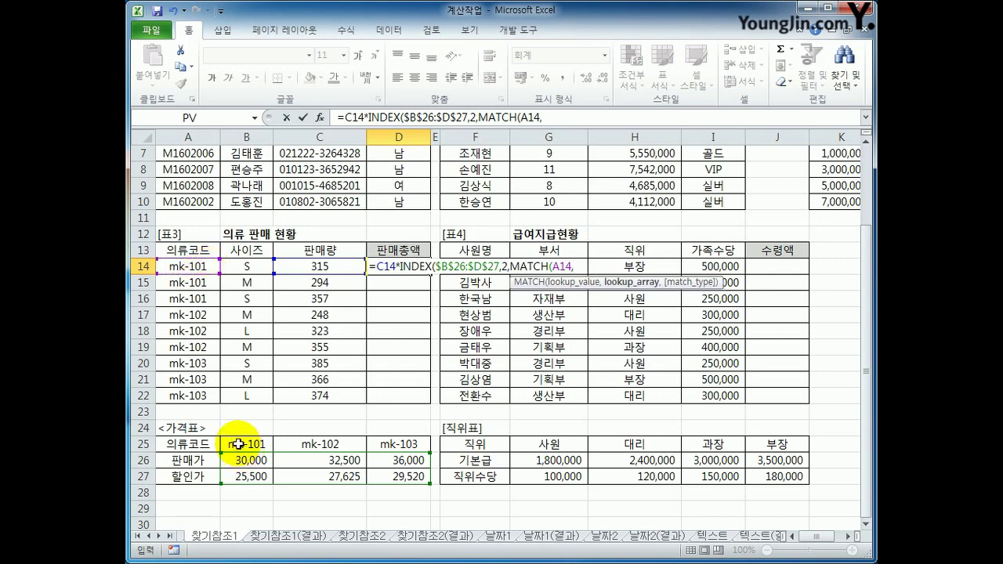
drag(240, 442, 380, 445)
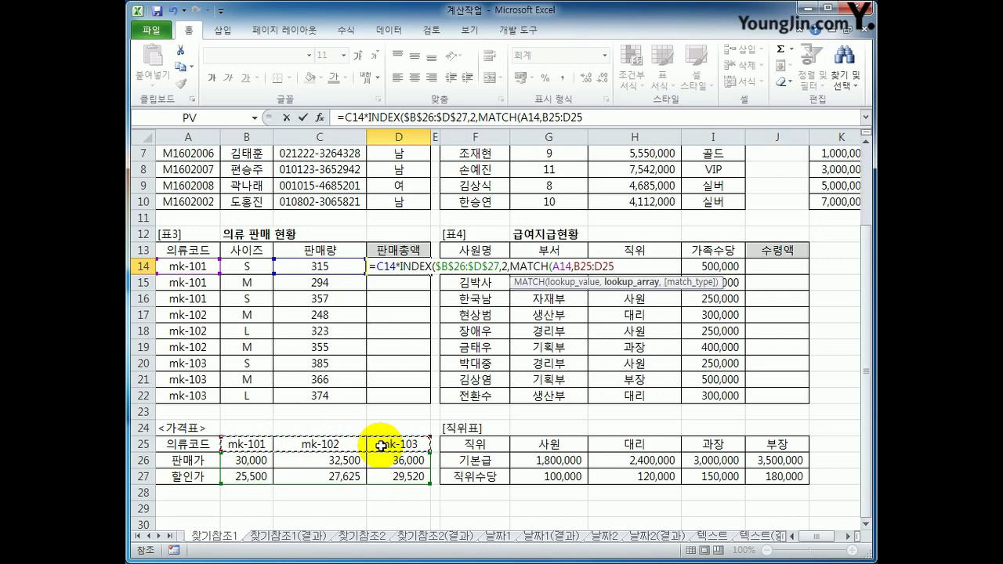
key(F4)
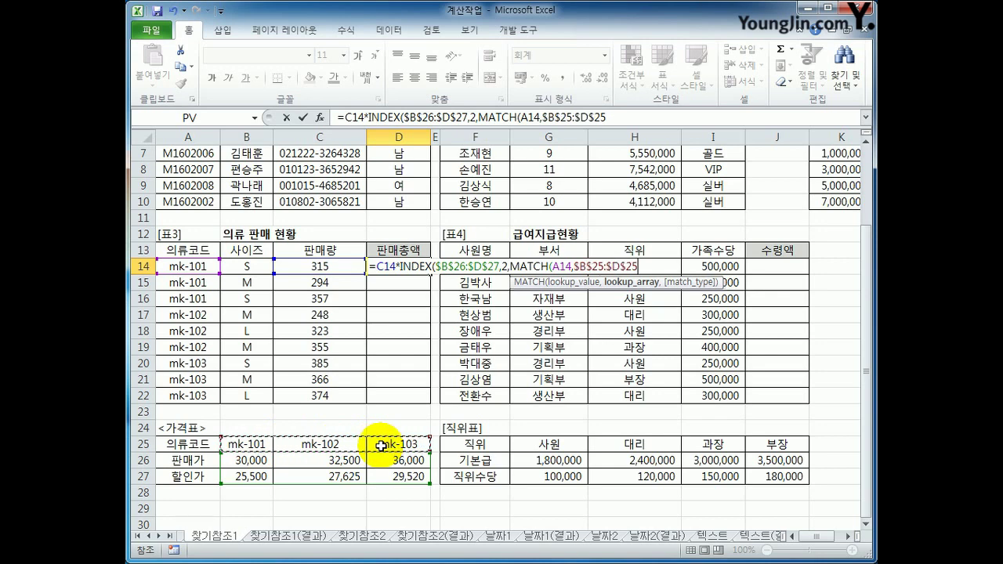
text(,)
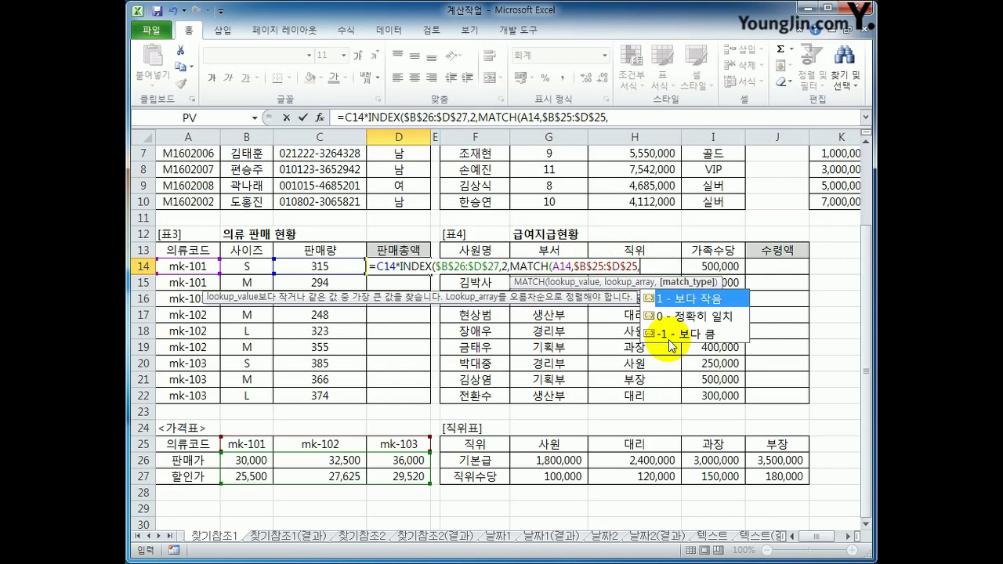
text(0)
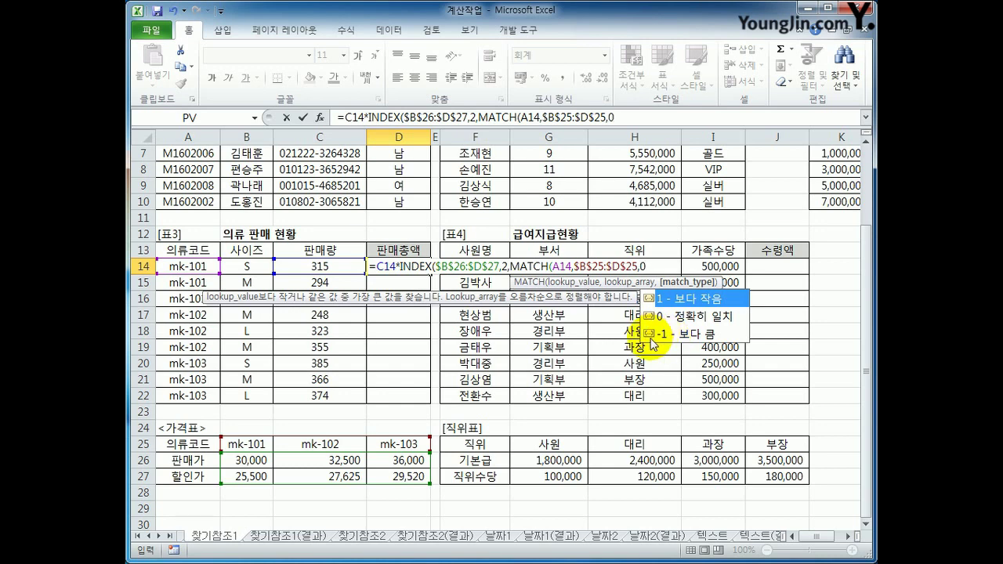
text())
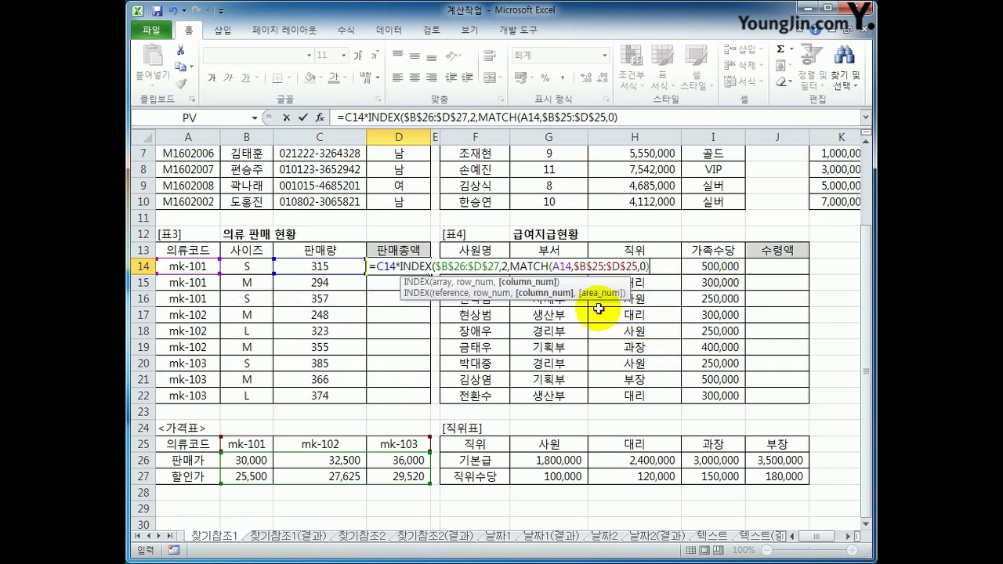
- Review the D14 formula's INDEX arguments: the price array, the row number, and the MATCH expression giving the column number
drag(511, 266, 674, 266)
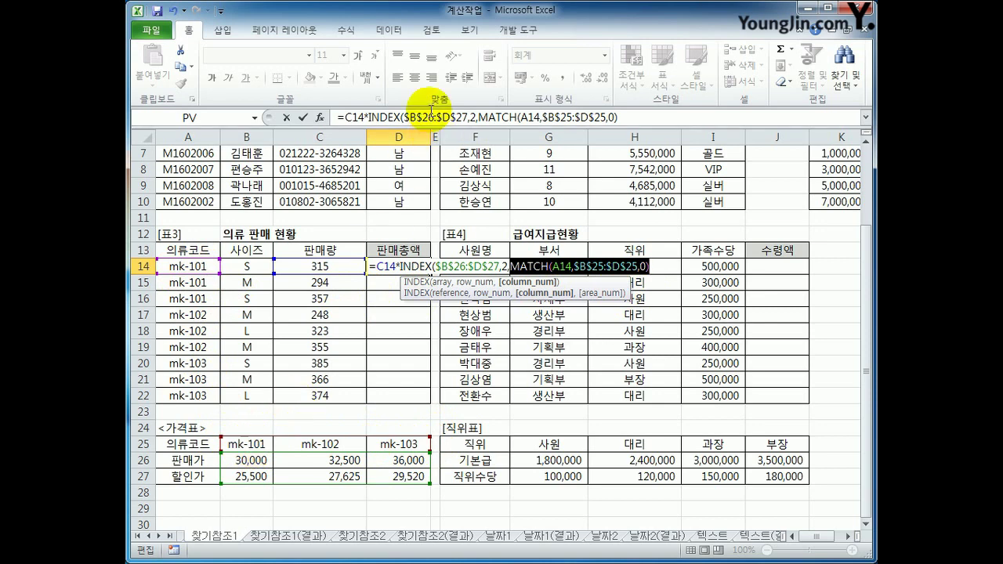
click(616, 117)
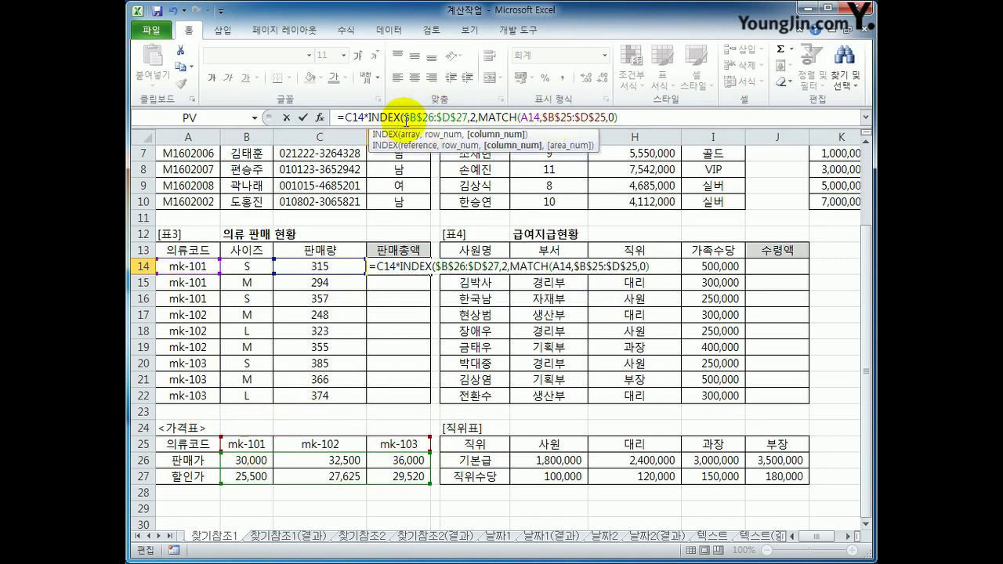
drag(403, 118, 470, 118)
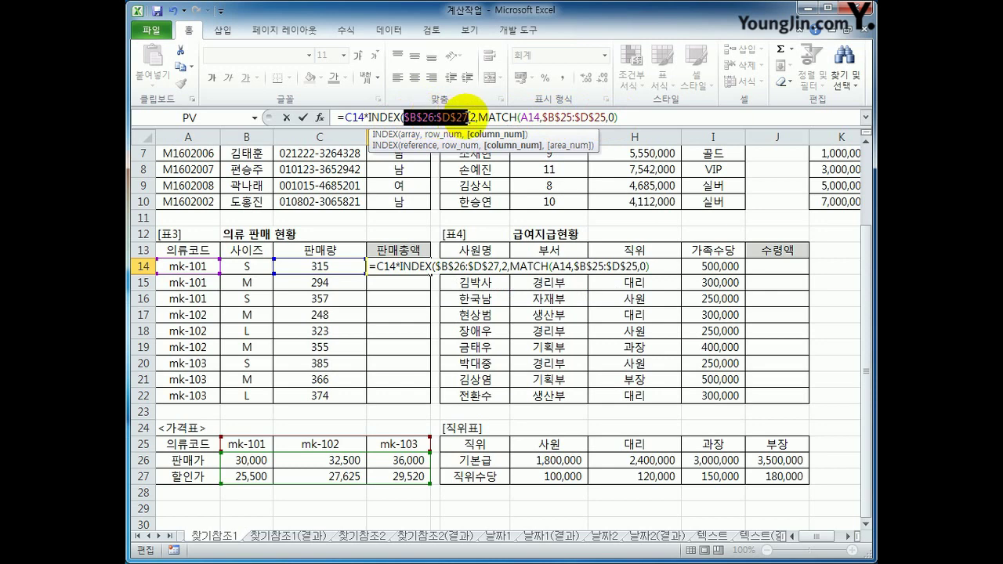
double_click(472, 117)
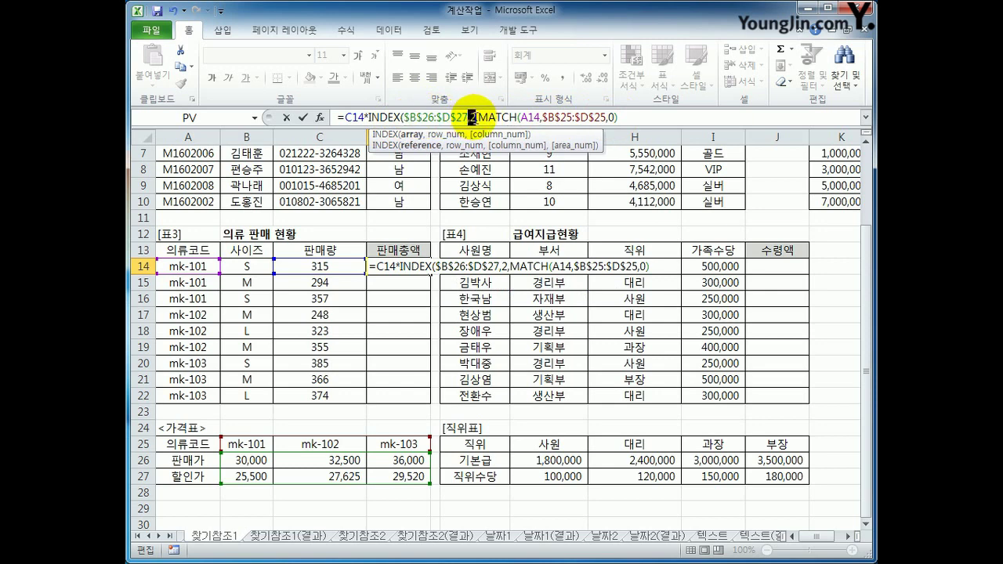
click(479, 117)
drag(480, 118, 619, 117)
click(617, 118)
click(621, 117)
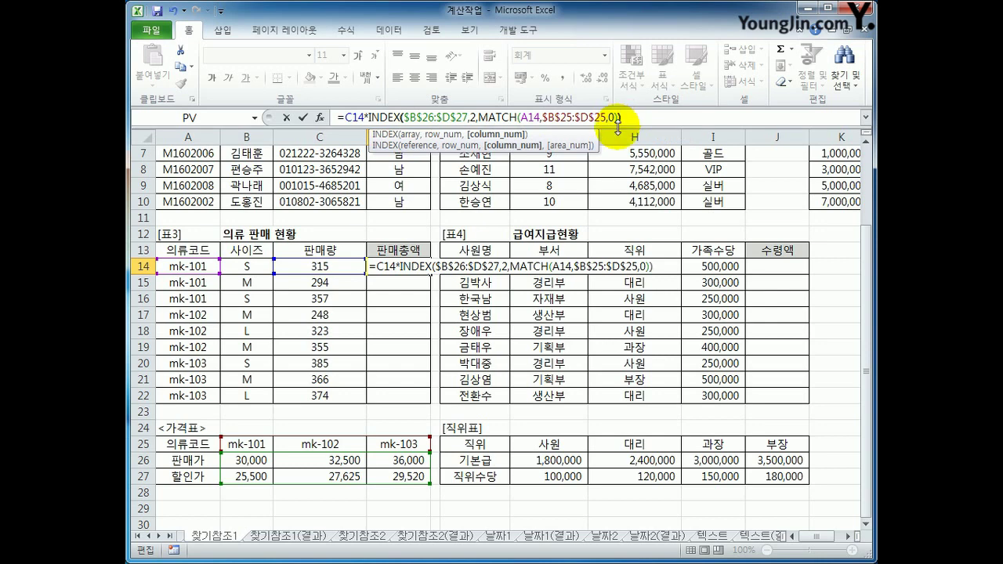
- Close the INDEX function and commit D14 as =C14*INDEX($B$26:$D$27,2,MATCH(A14,$B$25:$D$25,0)), leaving D14 selected
text())
key(Return)
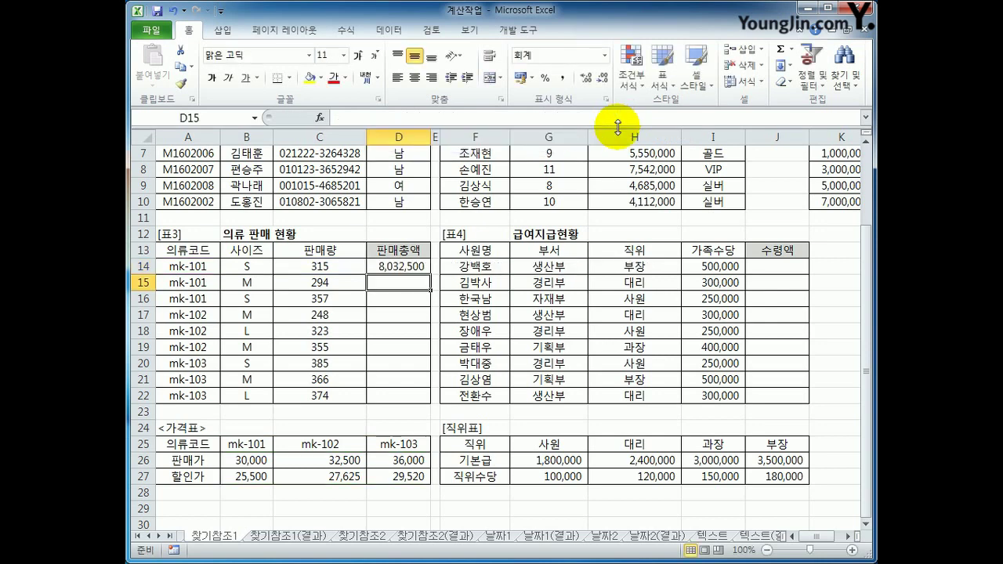
click(398, 266)
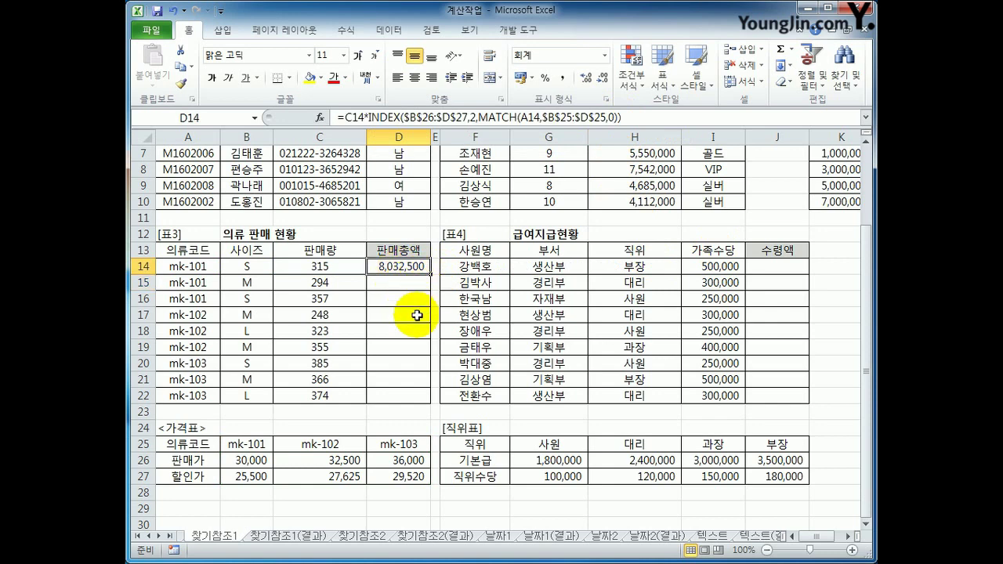
- Remove the leading C14* from the D14 formula, leaving =INDEX($B$26:$D$27,2,MATCH(A14,$B$25:$D$25,0)), and reselect D14
drag(370, 118, 344, 118)
key(BackSpace)
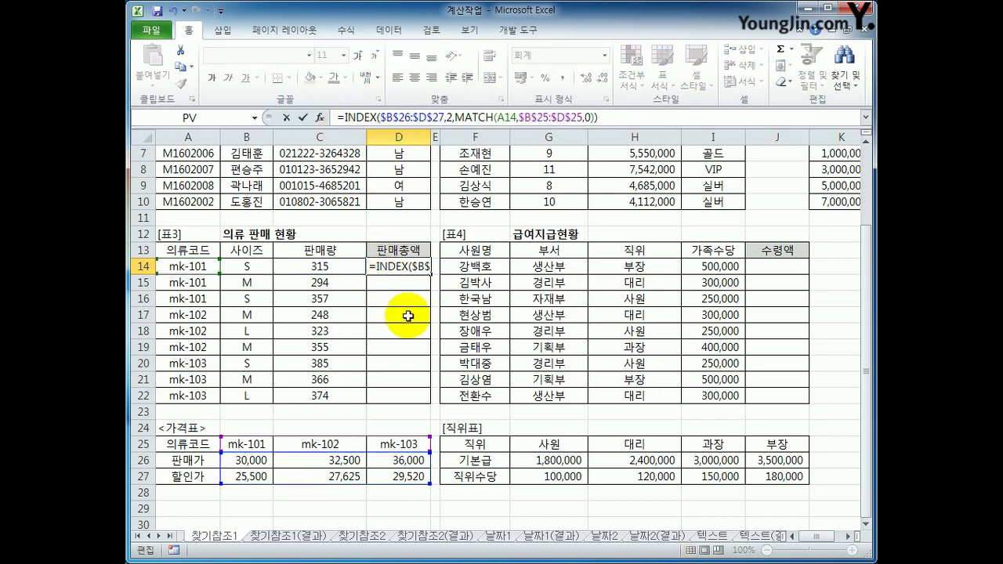
key(Return)
key(Up)
key(Up)
key(Down)
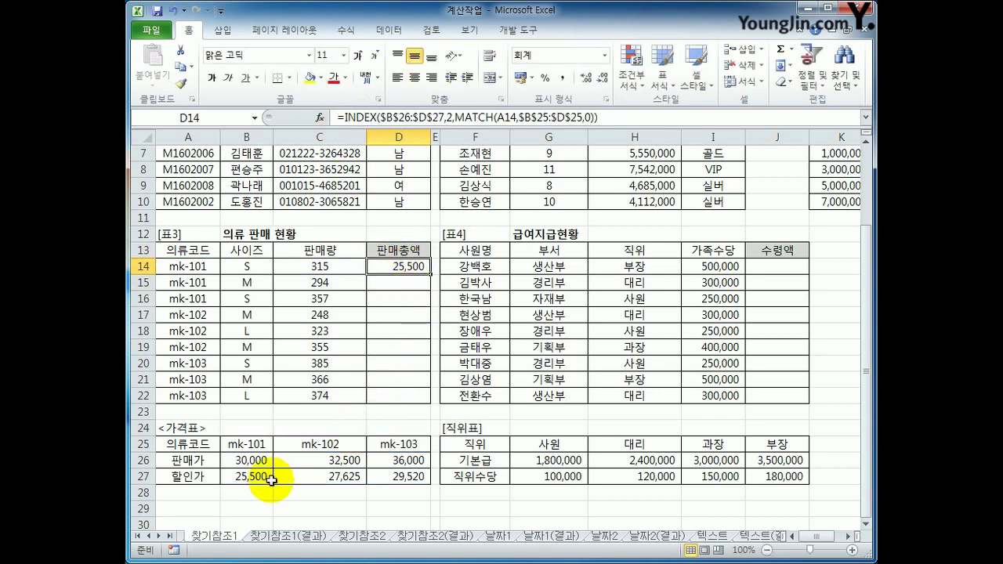
- Check the price table values in B26:D27, and fill the INDEX formula from D14 down to D22
drag(247, 461, 391, 480)
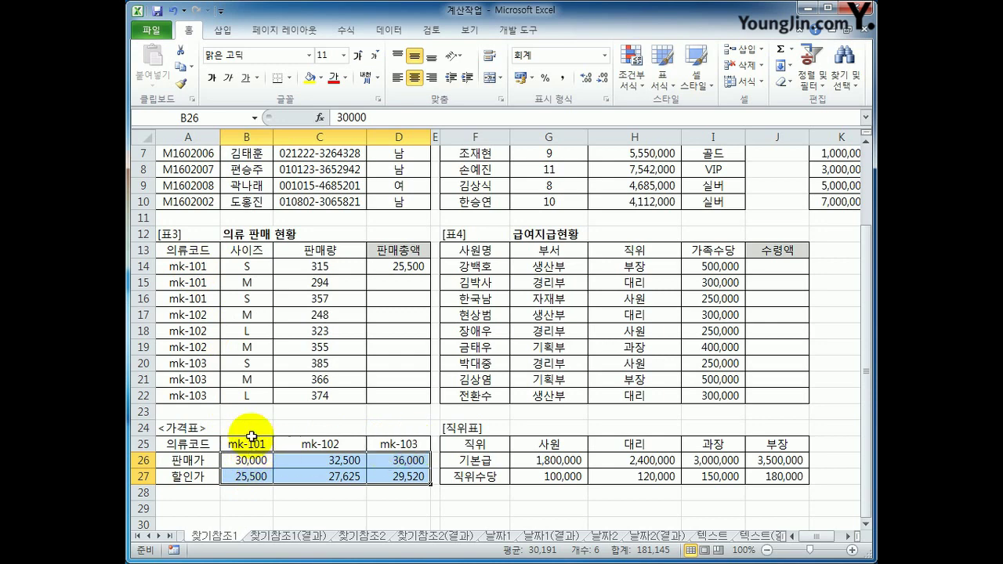
click(251, 480)
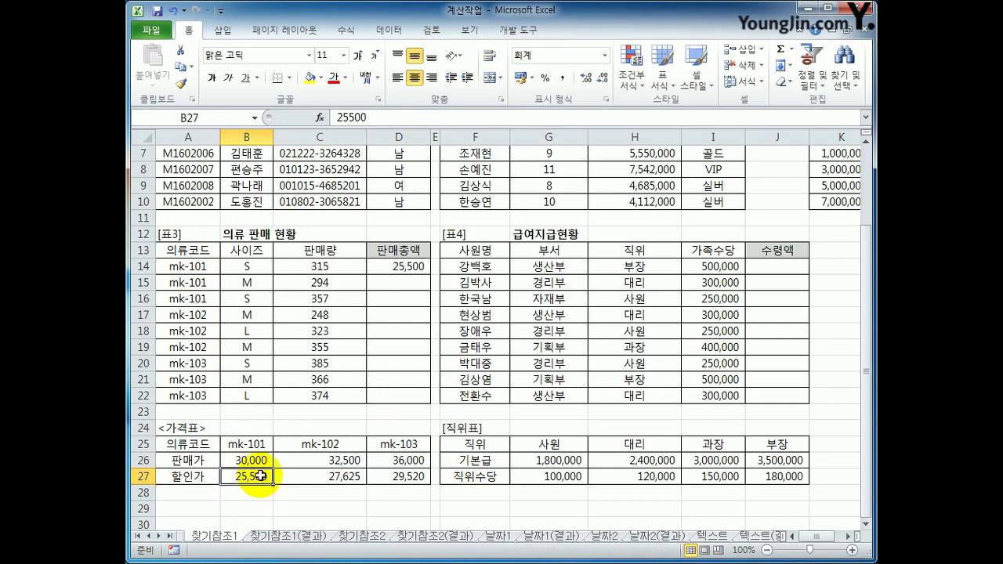
click(395, 268)
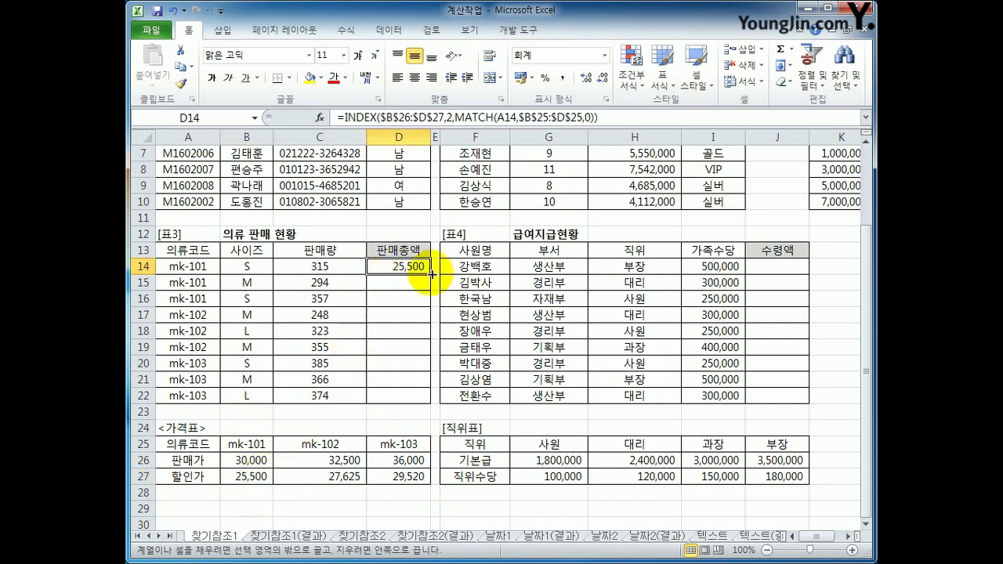
drag(435, 270, 409, 406)
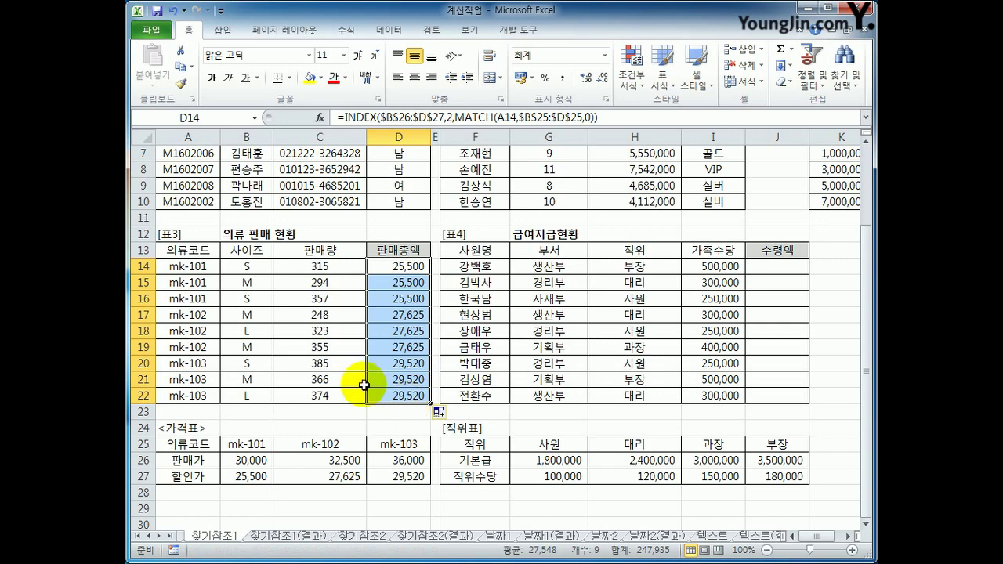
- Compare the 의류코드 and looked-up prices in 표3 with the matching codes and 할인가 values in the 가격표
drag(196, 268, 196, 299)
drag(382, 266, 377, 301)
drag(200, 312, 197, 346)
drag(235, 444, 392, 444)
click(344, 446)
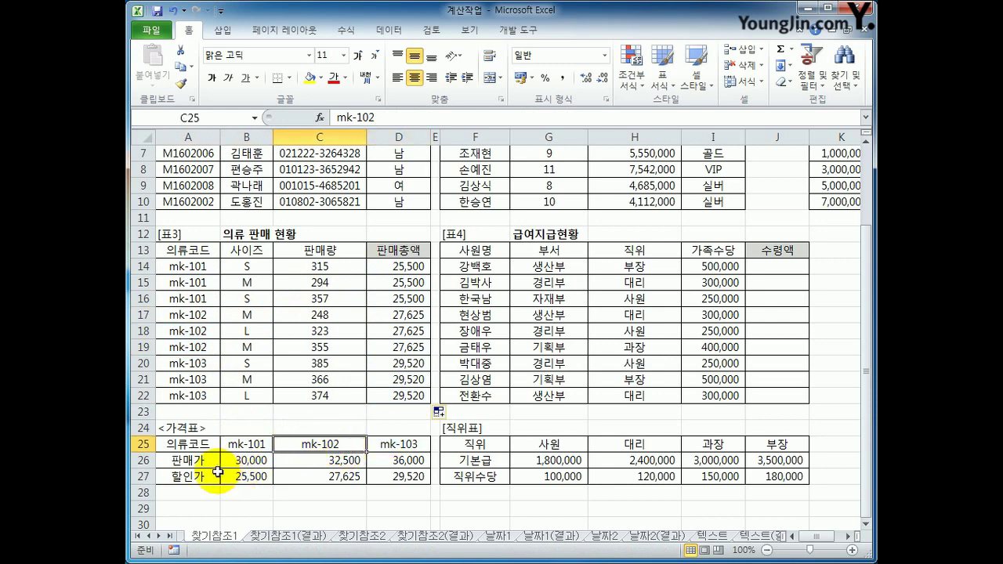
click(332, 477)
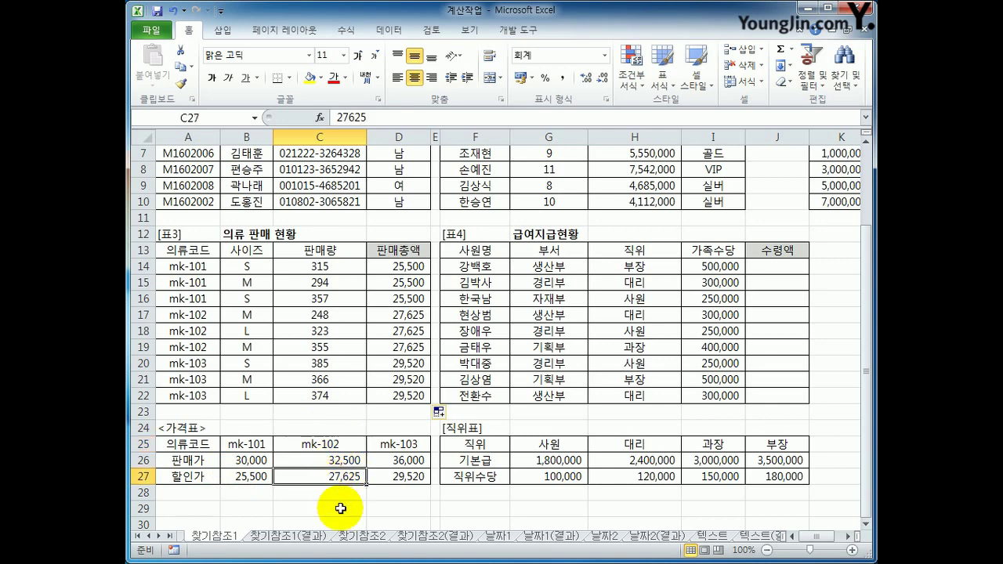
click(396, 446)
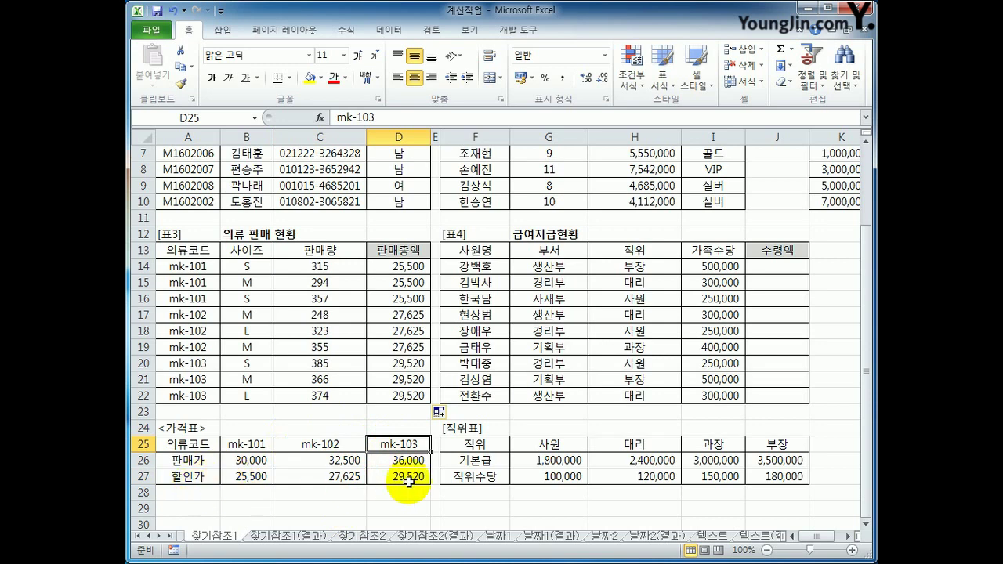
click(404, 478)
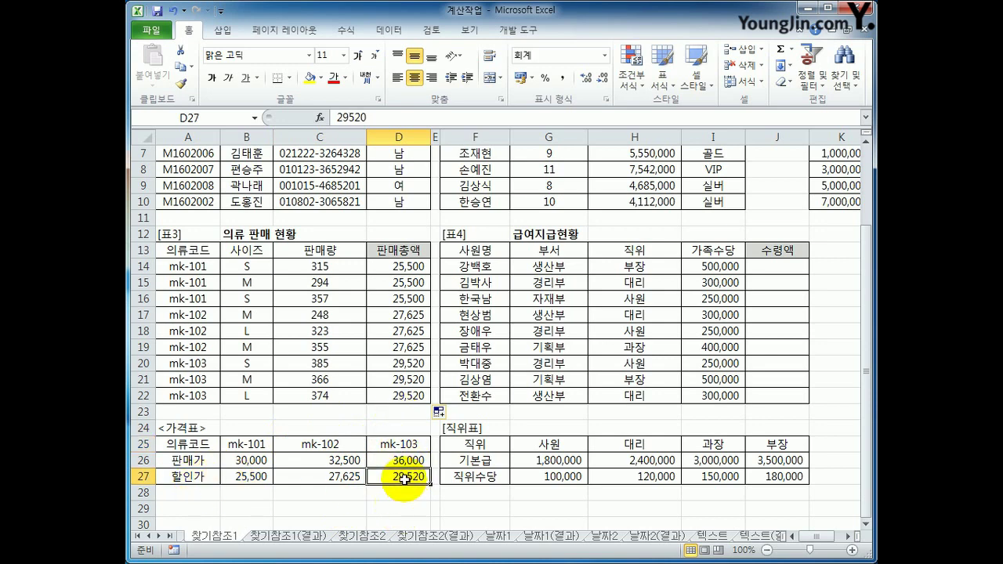
- Multiply the D14 lookup by the 판매량 by appending *C14 to the end of its INDEX formula
click(416, 267)
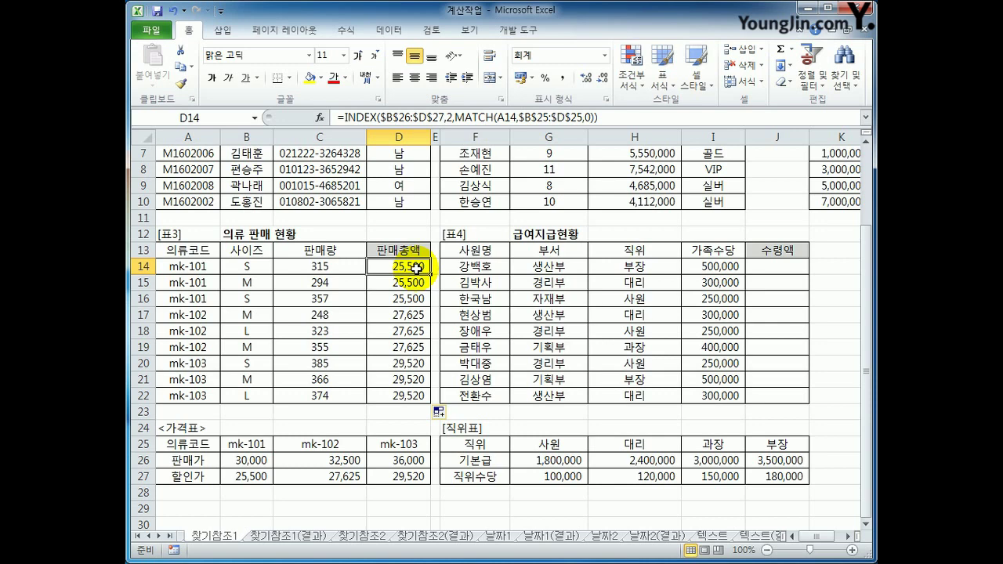
click(606, 118)
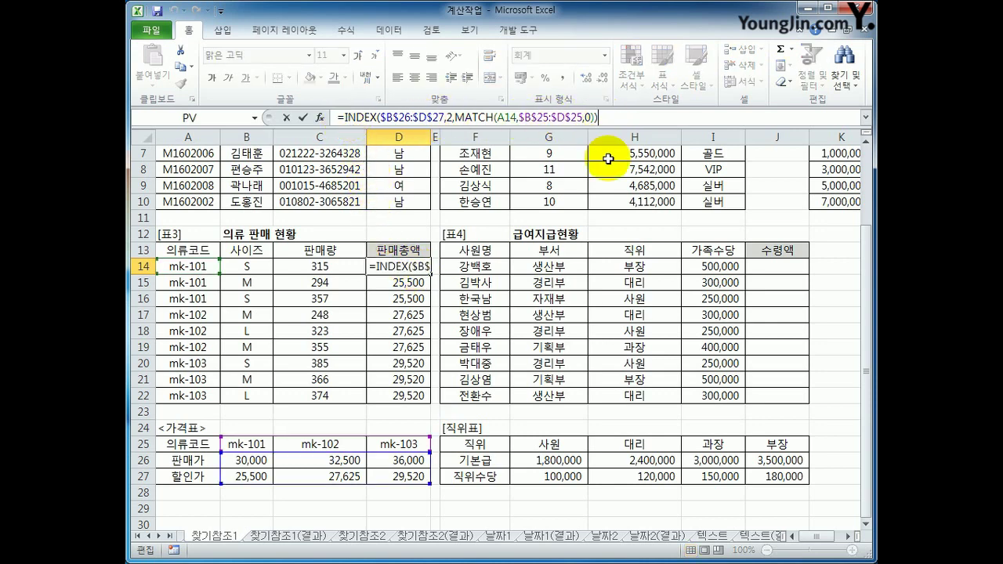
text(*)
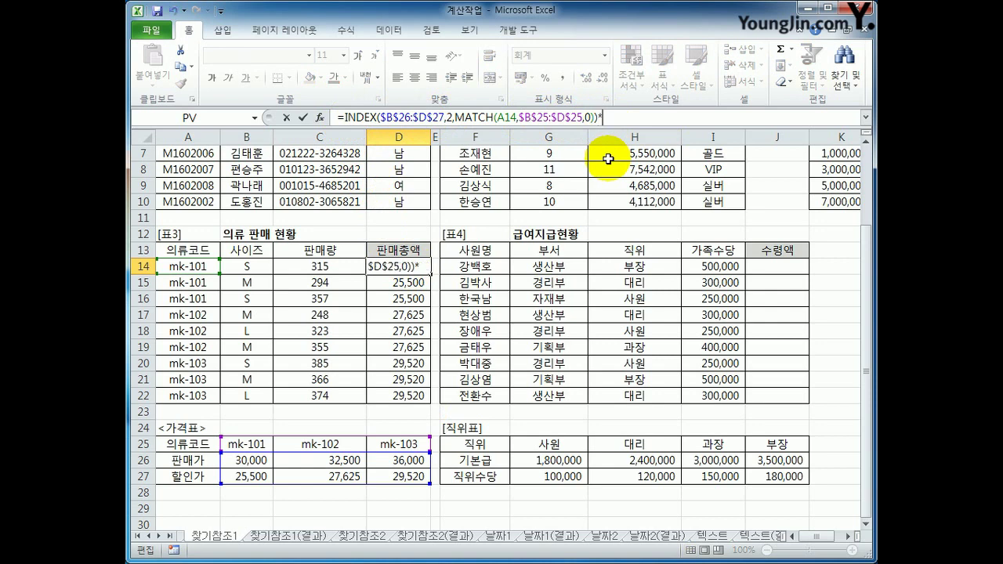
click(338, 271)
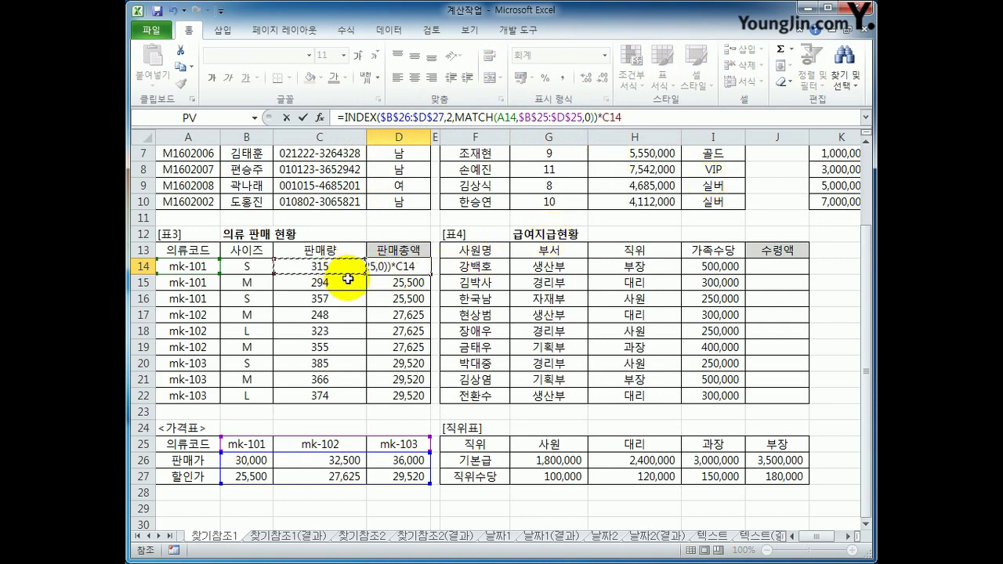
key(Return)
- Fill the updated 판매총액 formula from D14 down to D22 and check the copied formula in D22
click(398, 267)
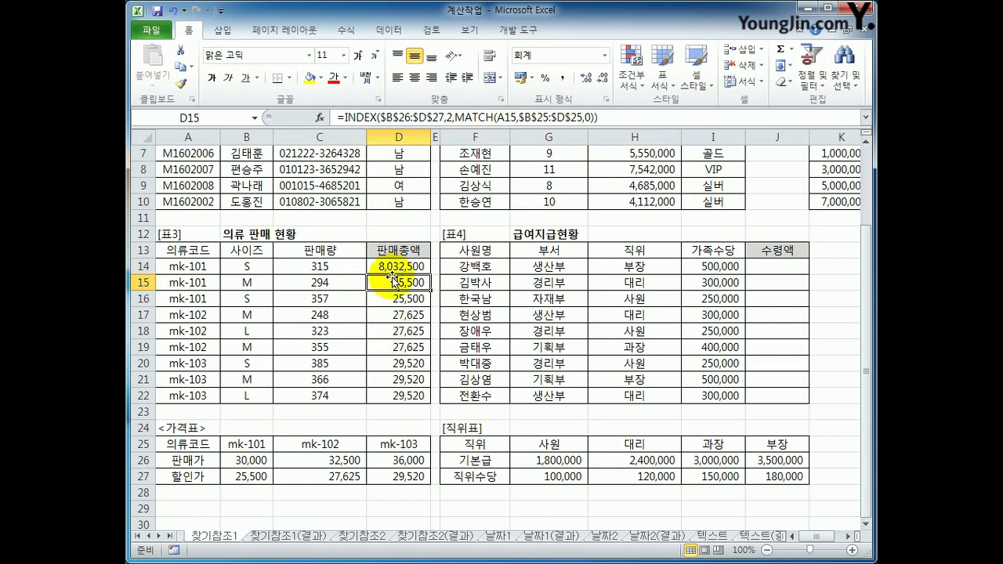
drag(428, 274, 416, 397)
click(416, 396)
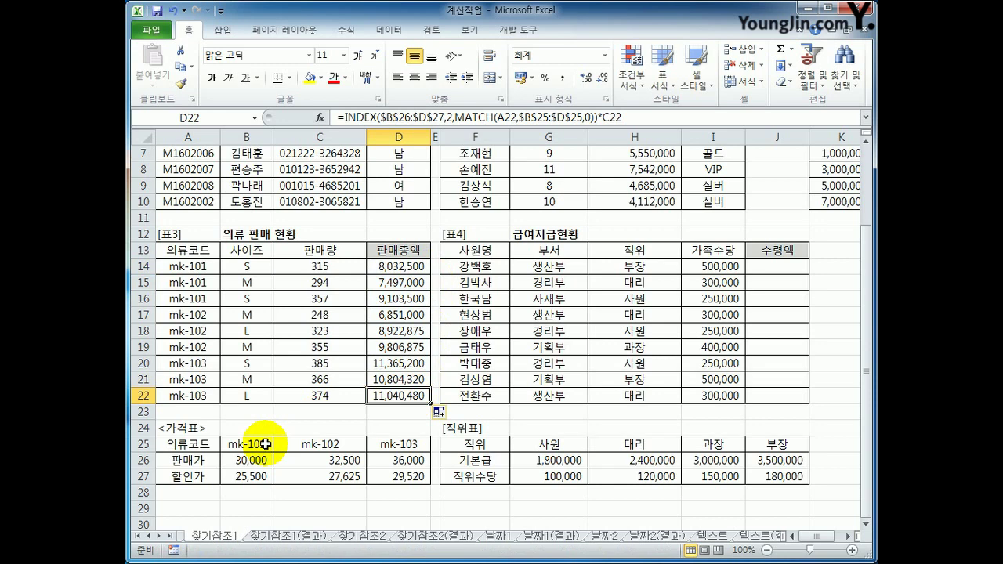
- Review the array $B$26:$D$27, the row number 2 and the MATCH column argument in the D14 formula
click(403, 270)
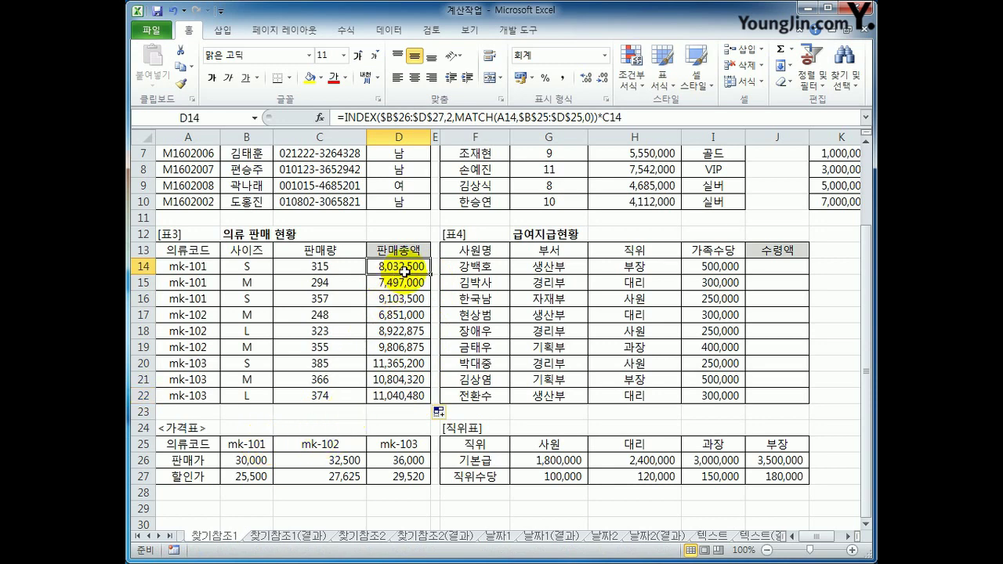
drag(380, 117, 443, 116)
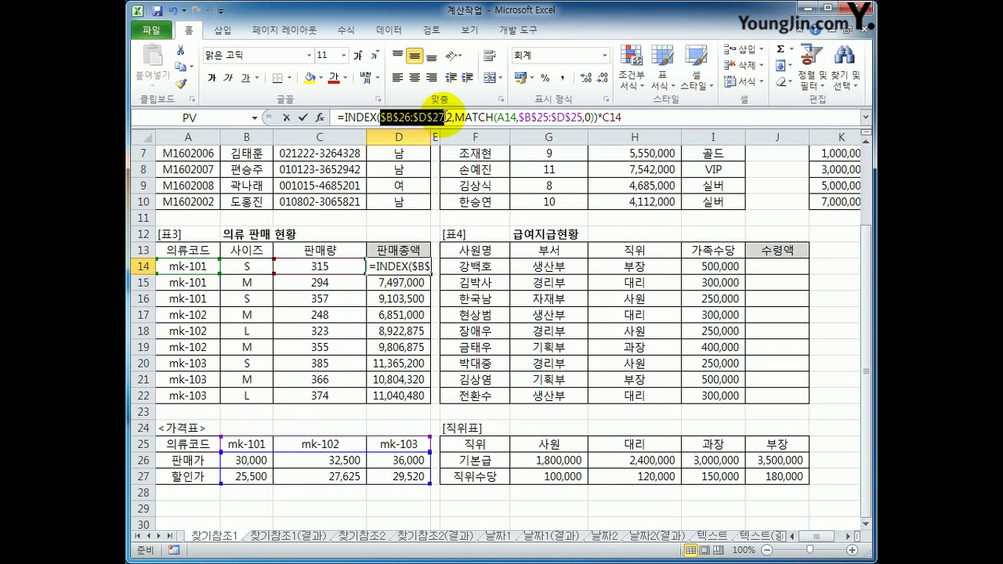
double_click(450, 117)
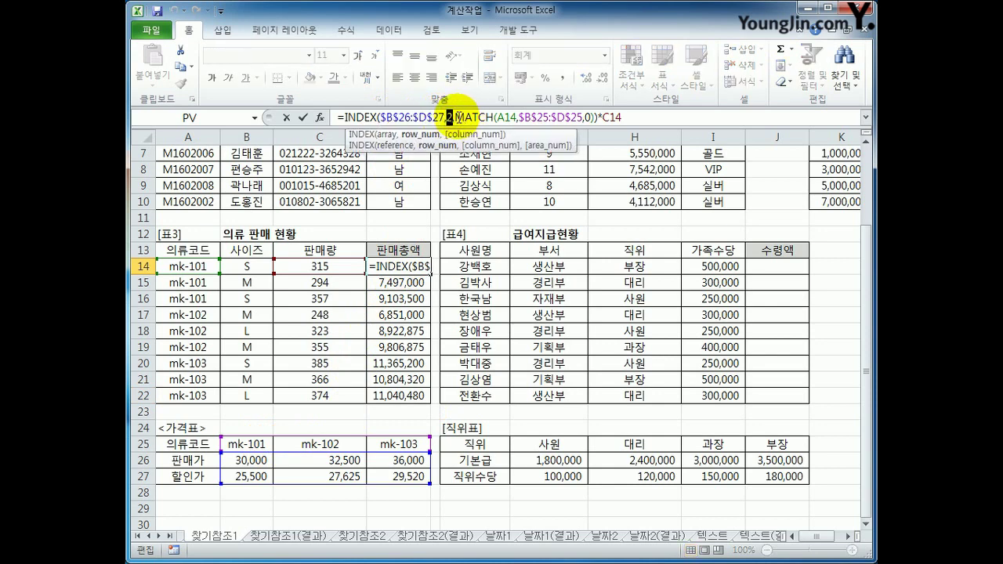
drag(455, 117, 596, 118)
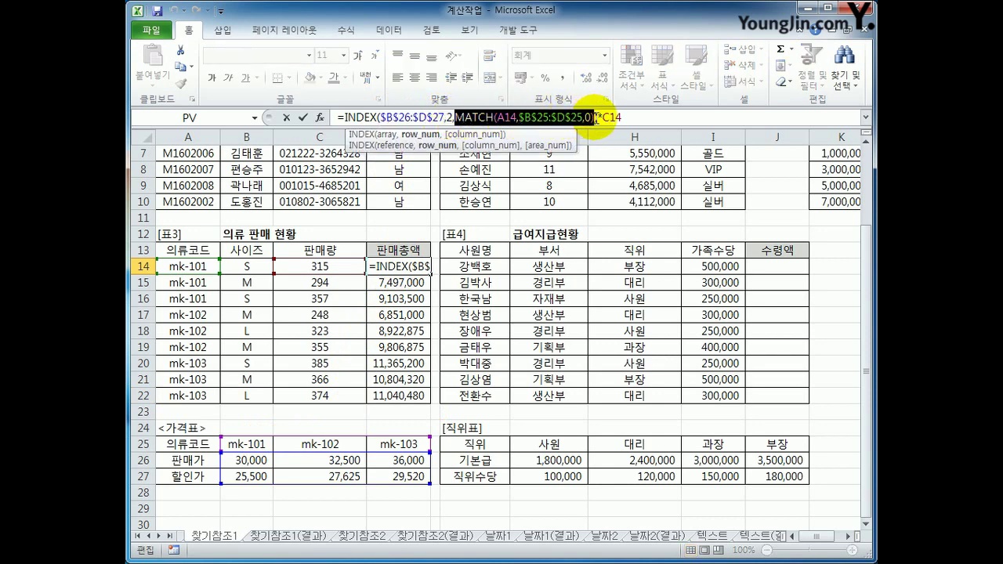
key(Return)
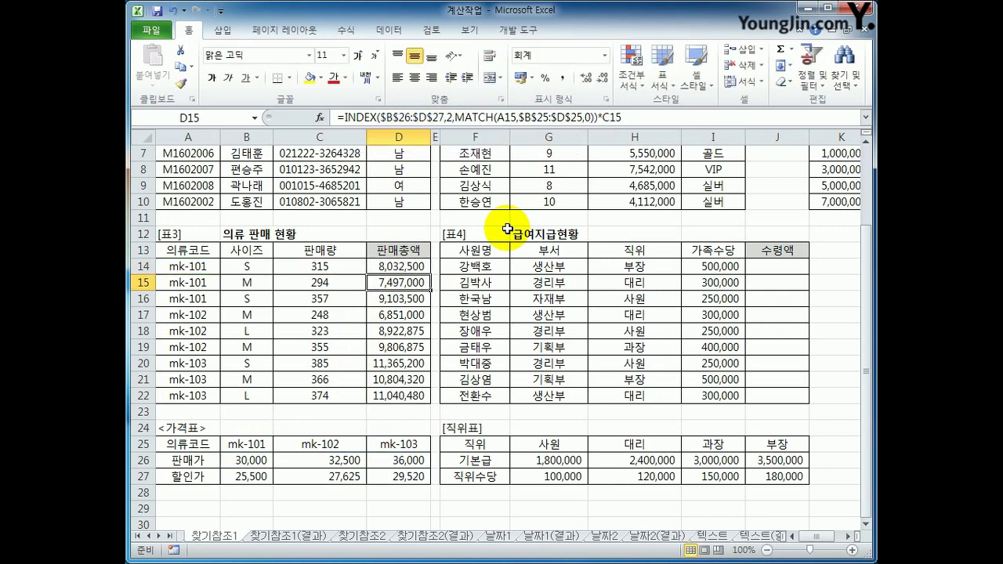
- Review the 직위표 ranges, and start an HLOOKUP formula in the 수령액 cell J14 with H14 as the lookup value
click(769, 265)
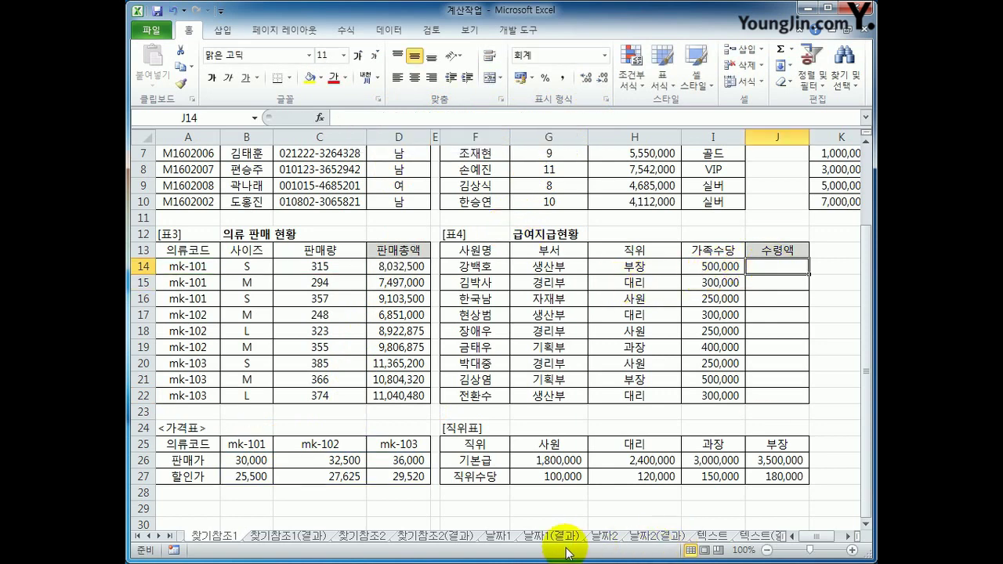
drag(470, 443, 764, 477)
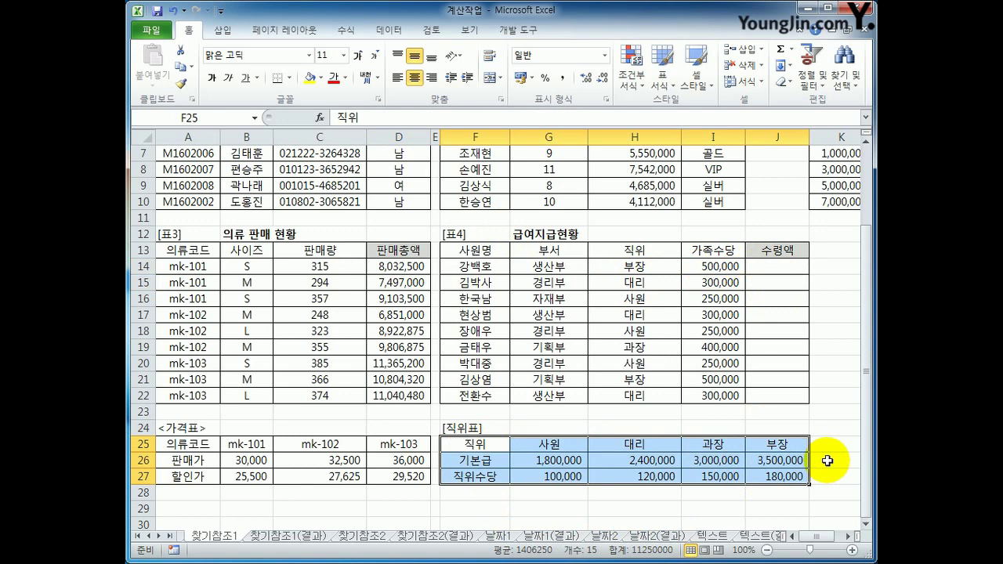
drag(573, 462, 774, 477)
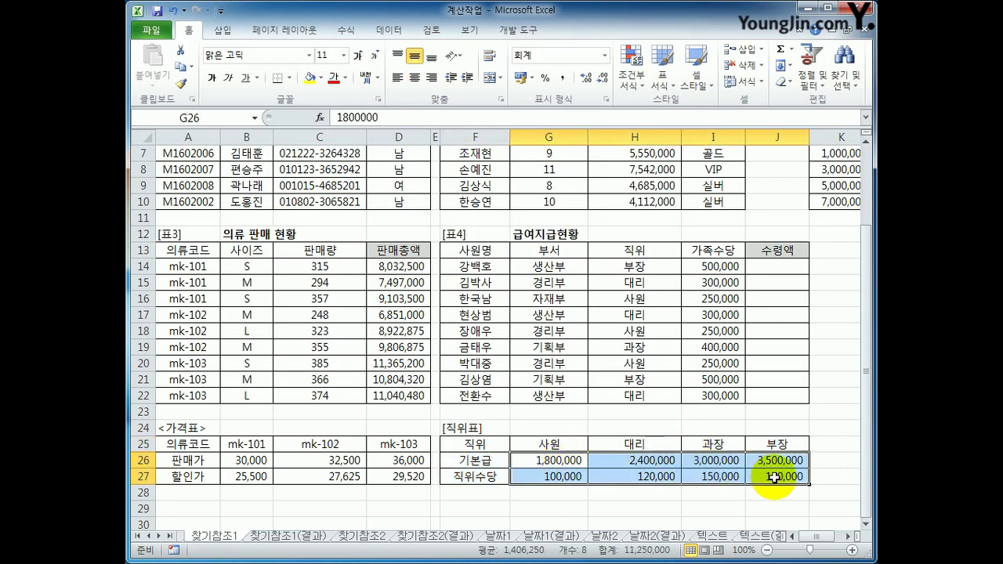
click(795, 269)
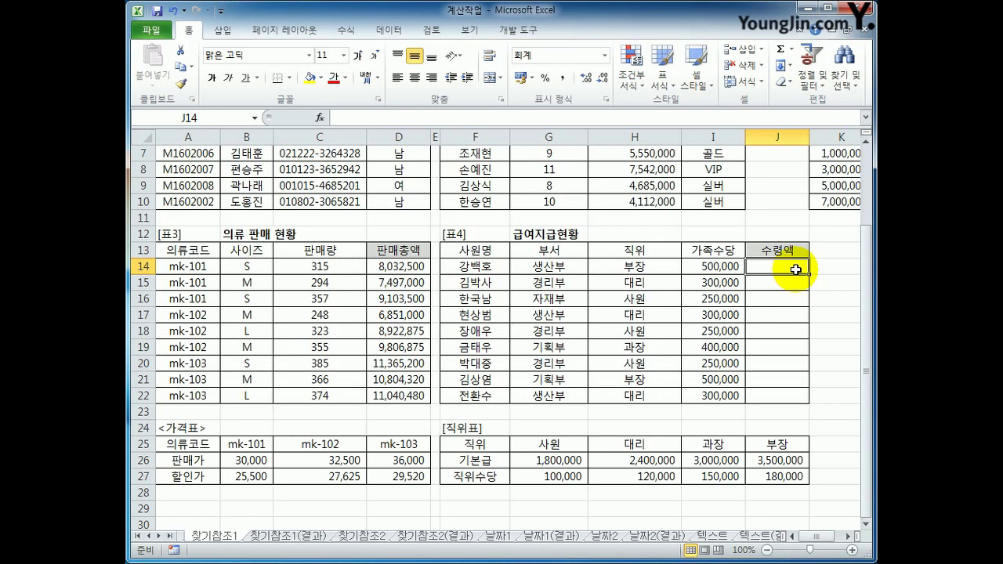
text(=)
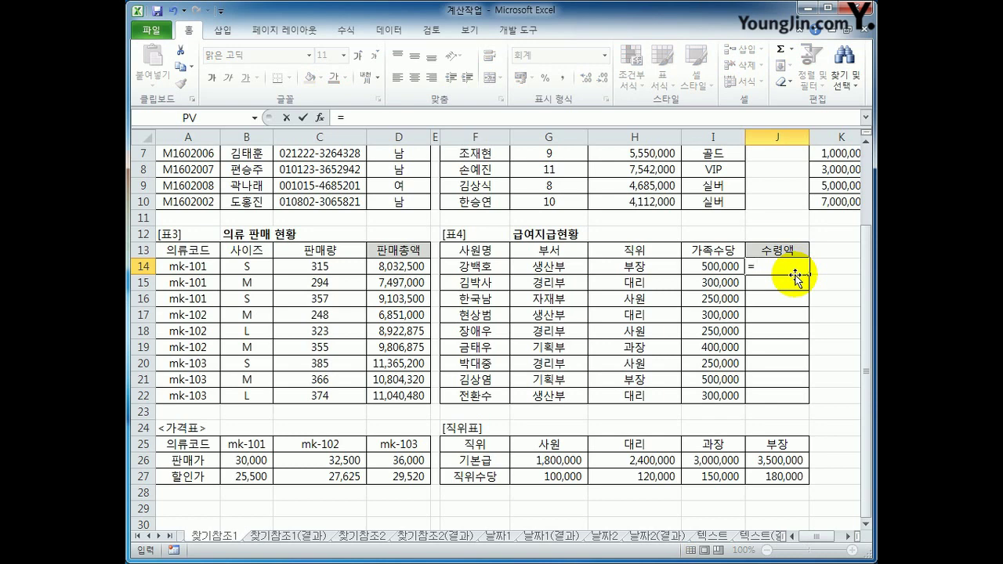
text(HL)
double_click(795, 279)
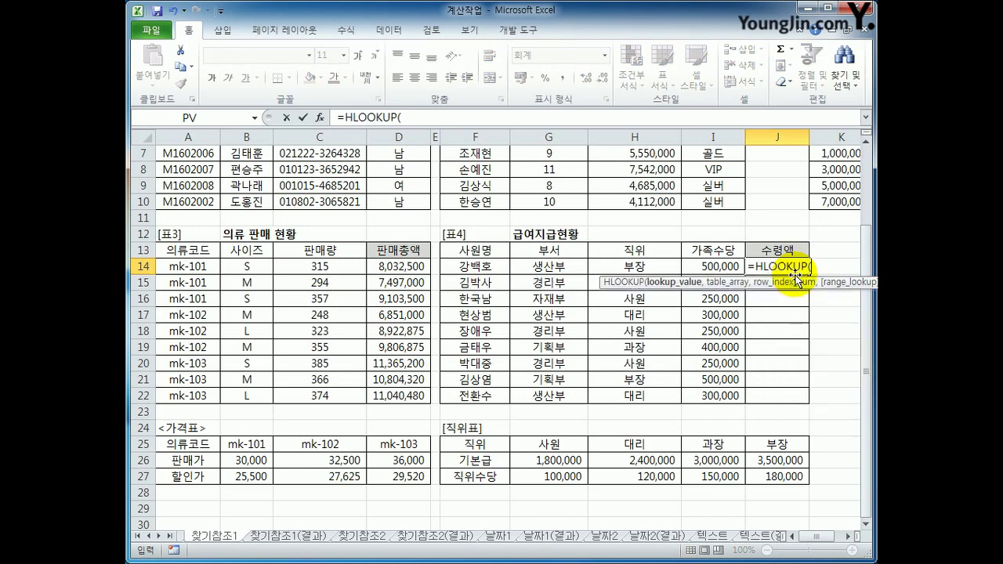
click(668, 268)
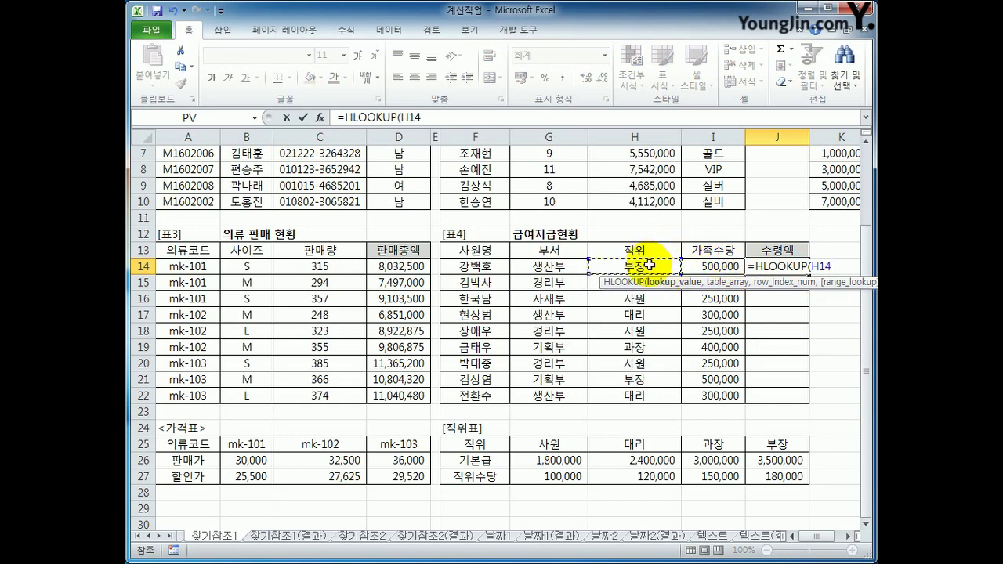
text(,)
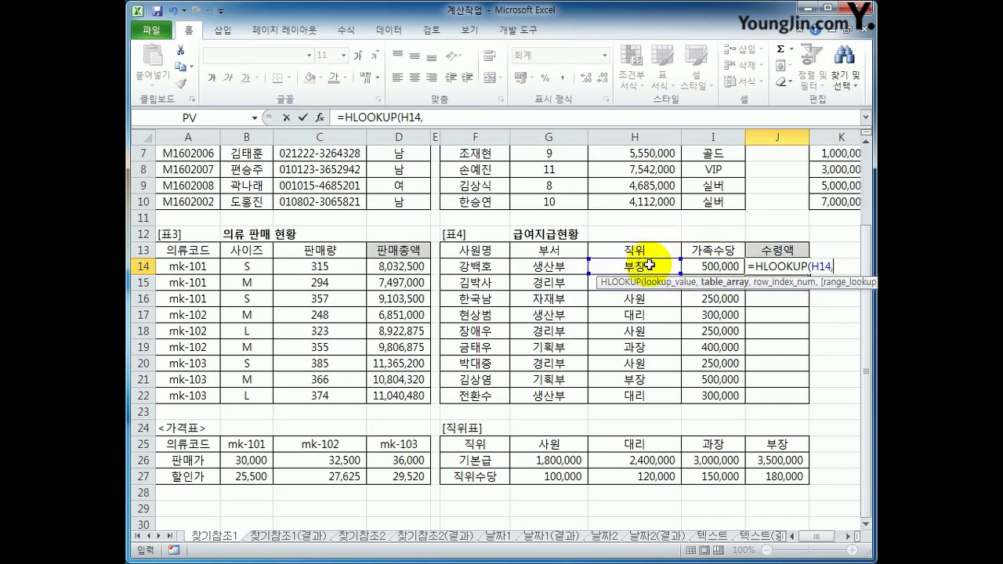
- Add the 직위표 range G25:J27 as the HLOOKUP table array in J14 and make it absolute as $G$25:$J$27
drag(548, 445, 772, 469)
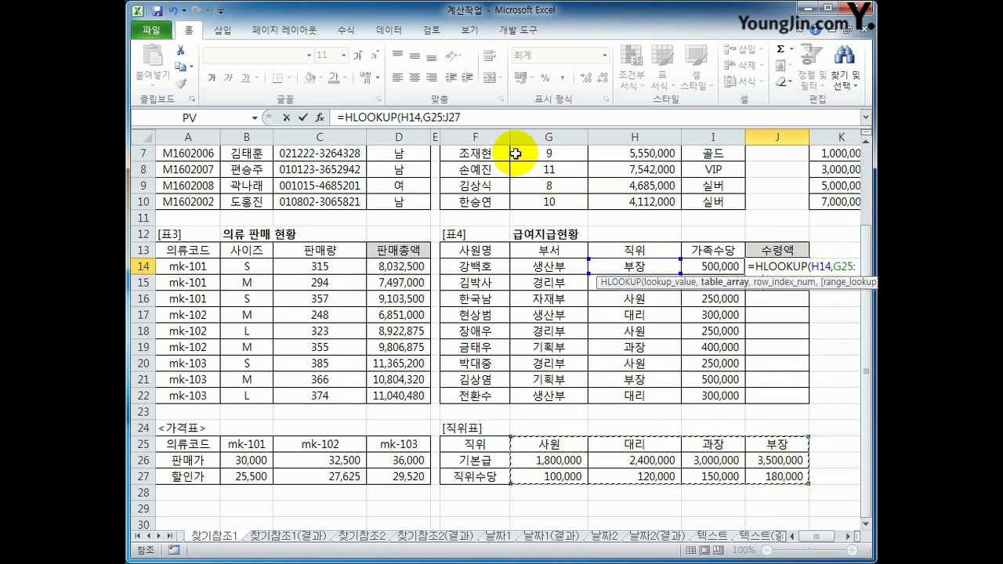
click(462, 116)
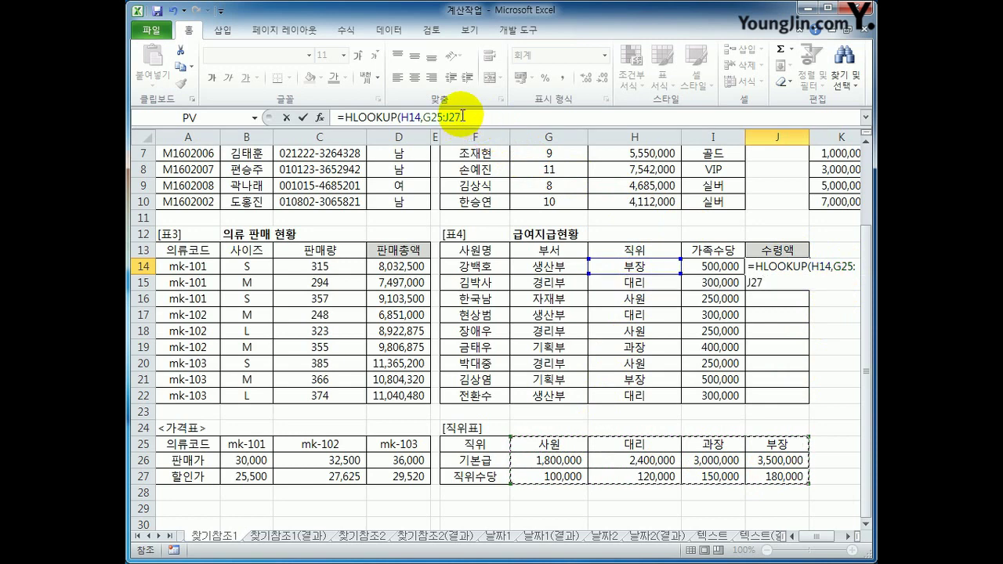
mouse_move(463, 116)
mouse_down()
mouse_move(409, 117)
mouse_move(458, 118)
mouse_up()
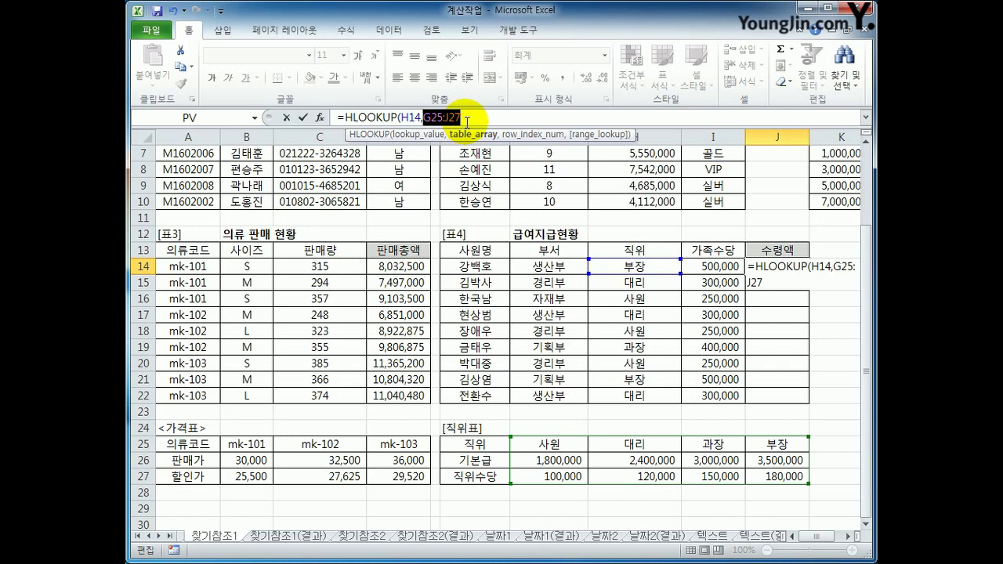
key(F4)
click(487, 116)
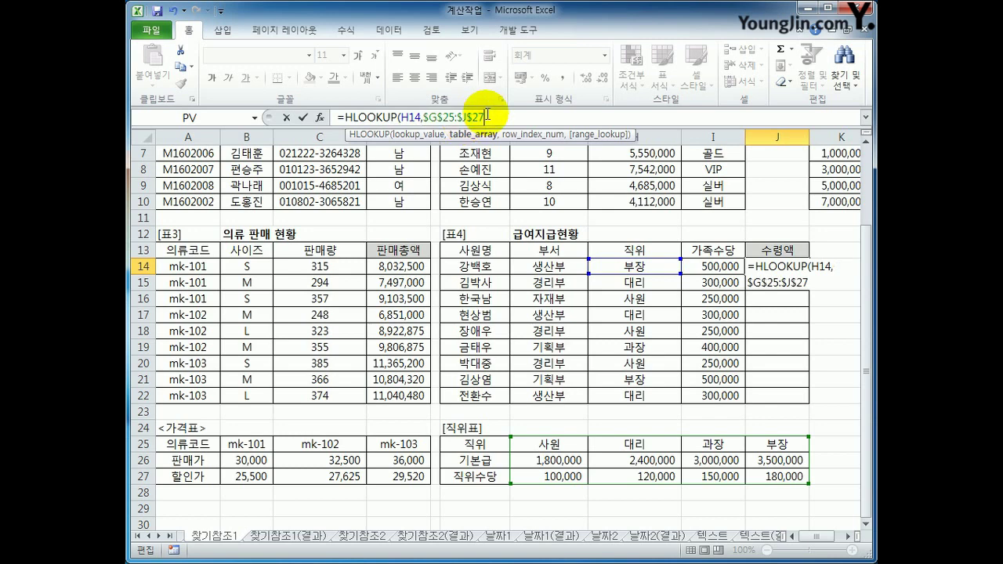
- Complete the J14 HLOOKUP with row index 1 and exact match FALSE, and close the function
text(,)
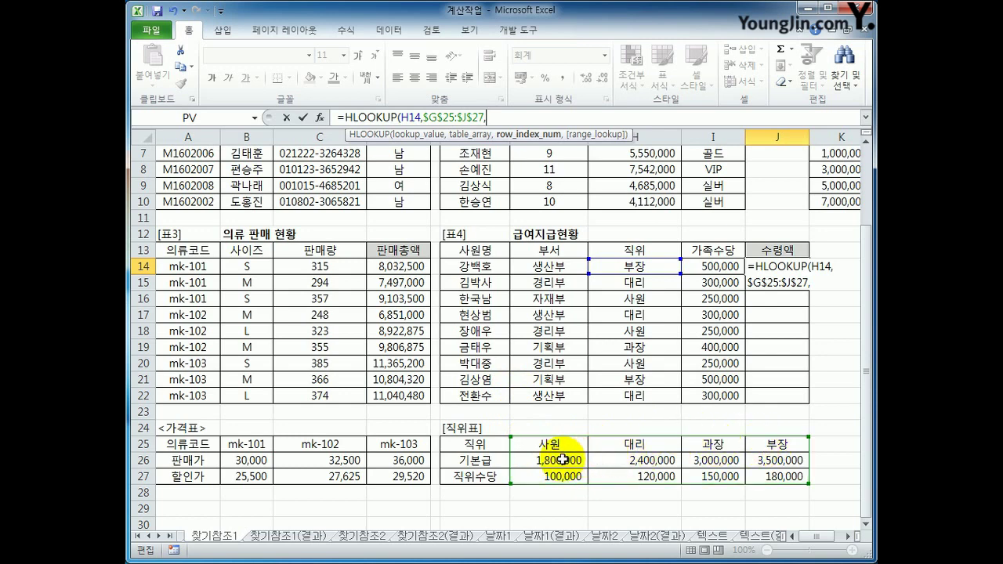
text(1)
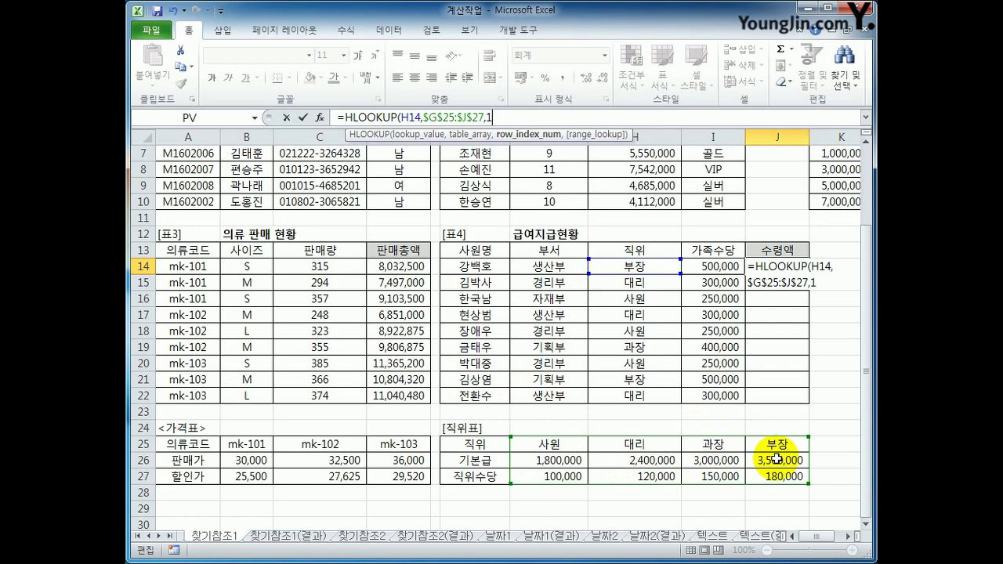
text(,)
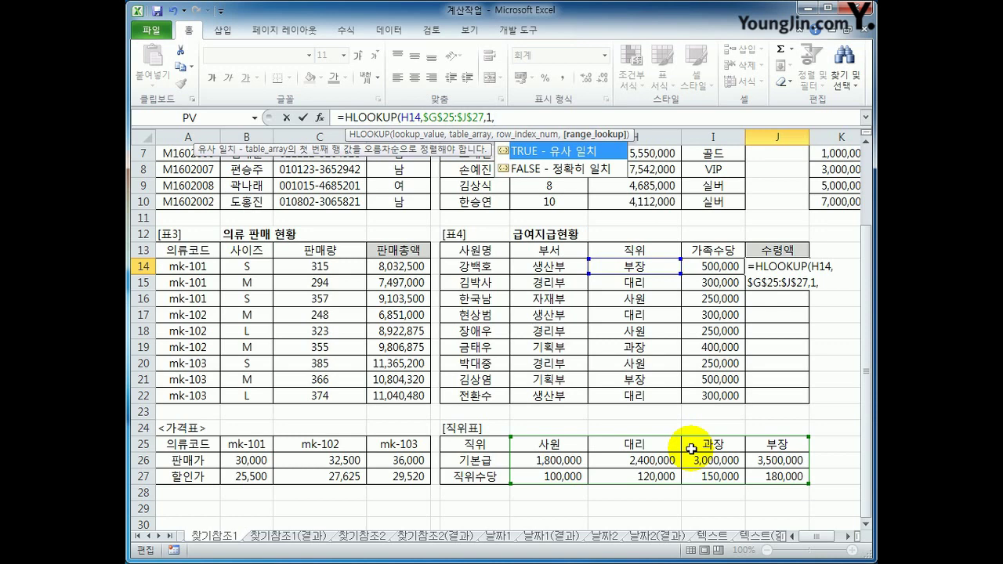
double_click(590, 169)
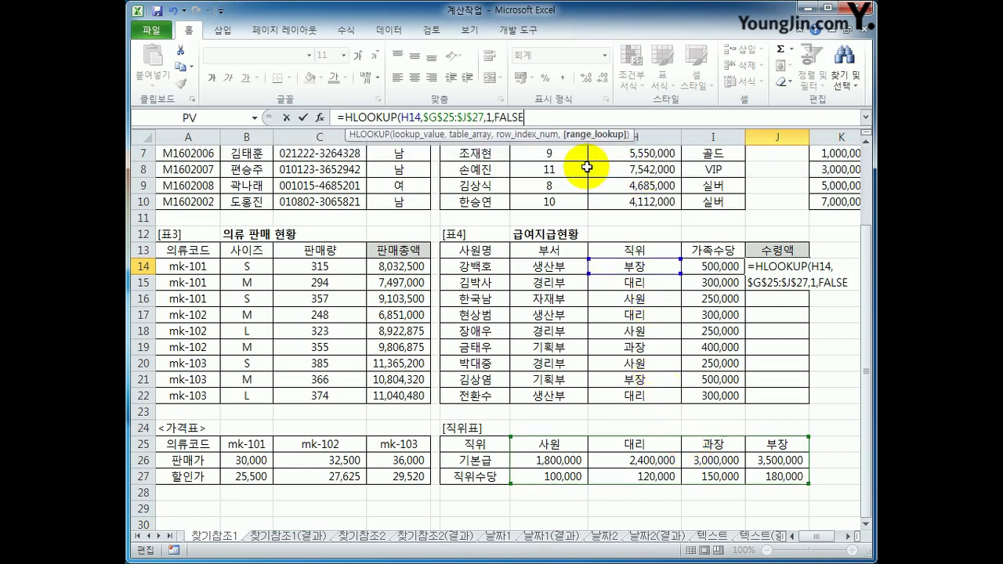
text())
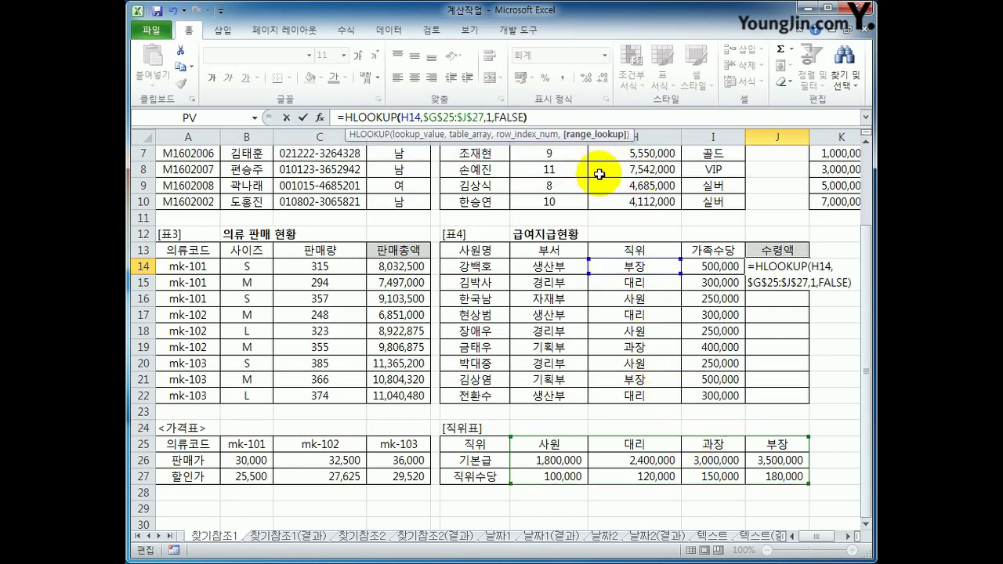
- Add a second HLOOKUP to the J14 formula with H14, the absolute range $G$25:$J$27, row index 3 and FALSE
text(+)
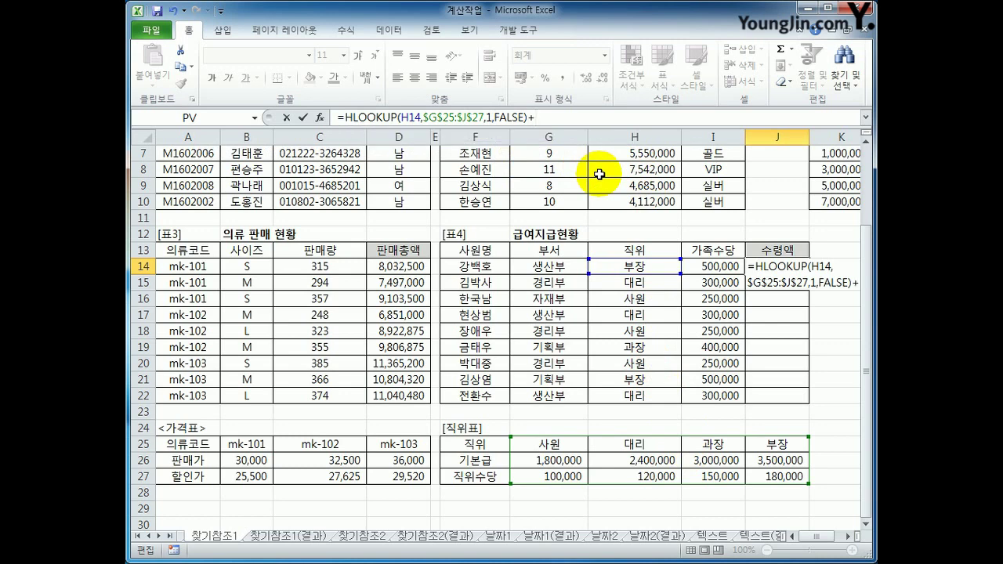
text(HLOOKUP()
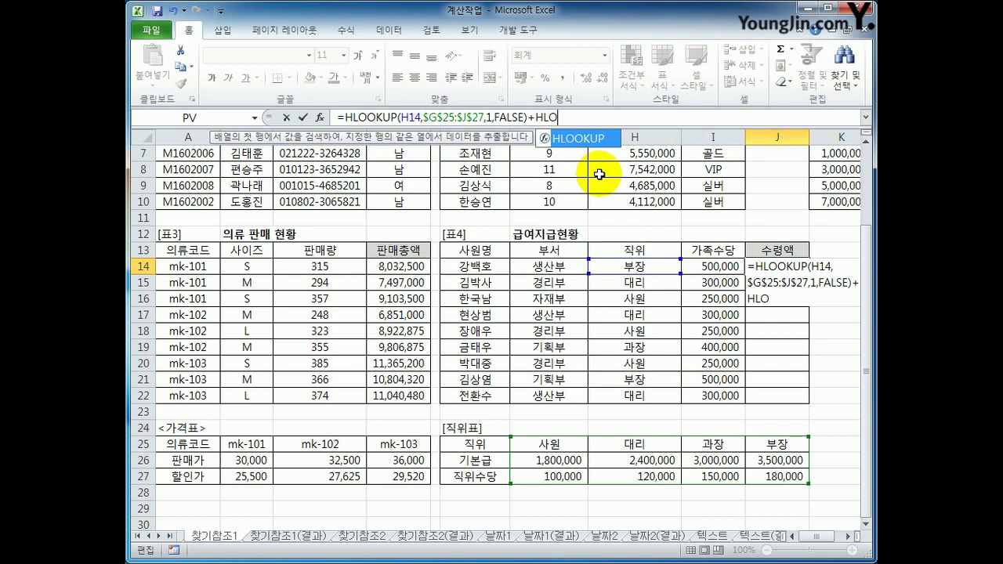
click(627, 265)
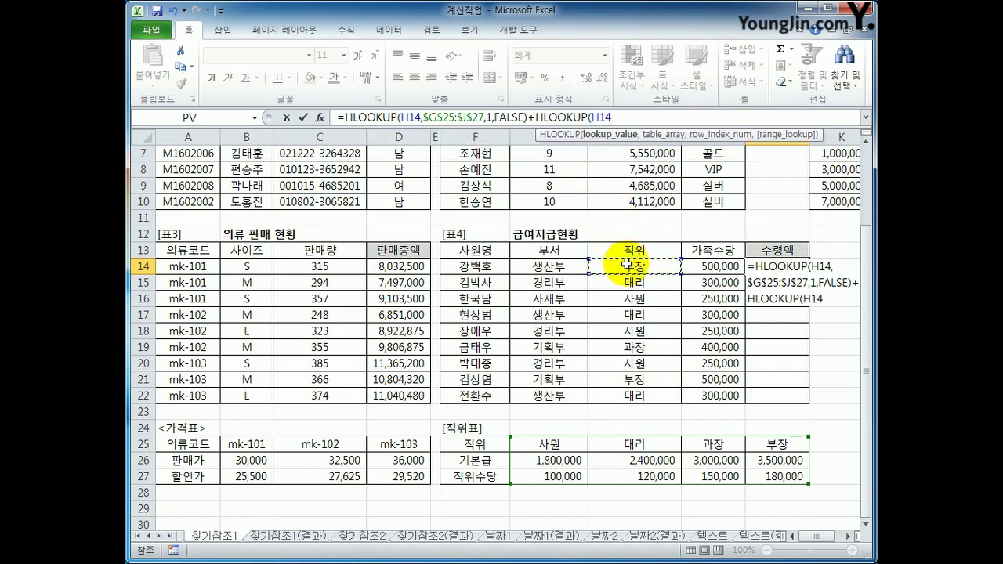
text(,)
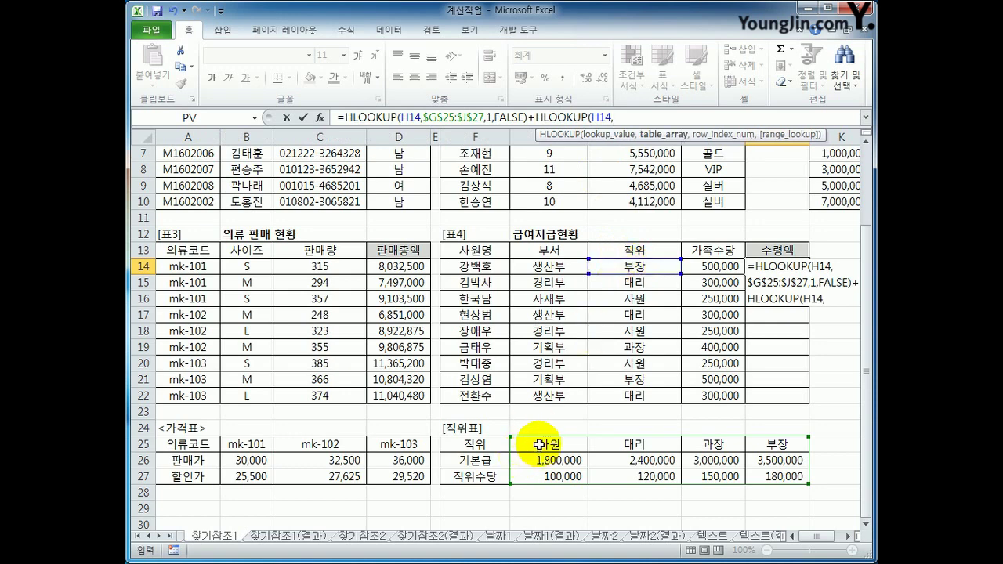
drag(542, 443, 759, 480)
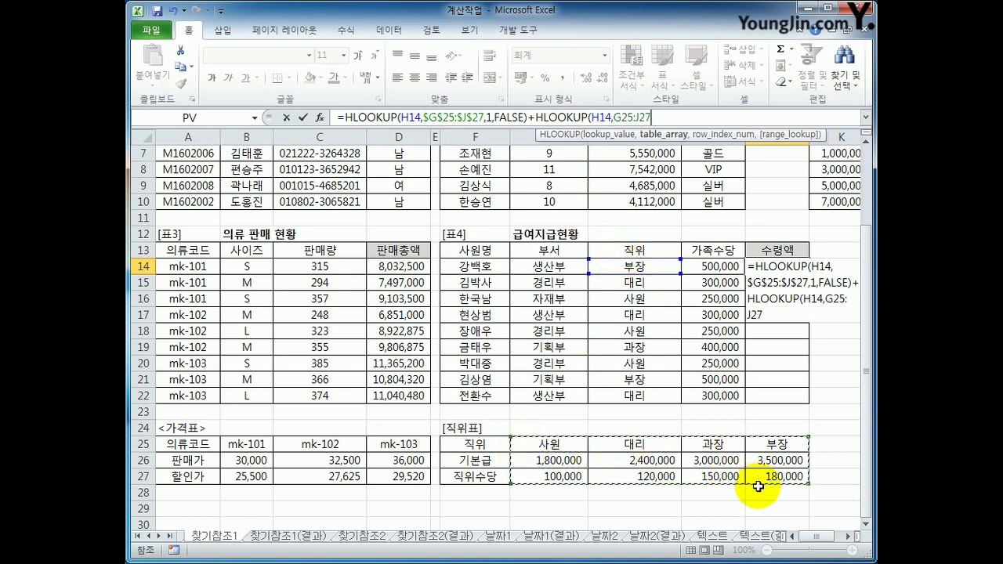
key(F4)
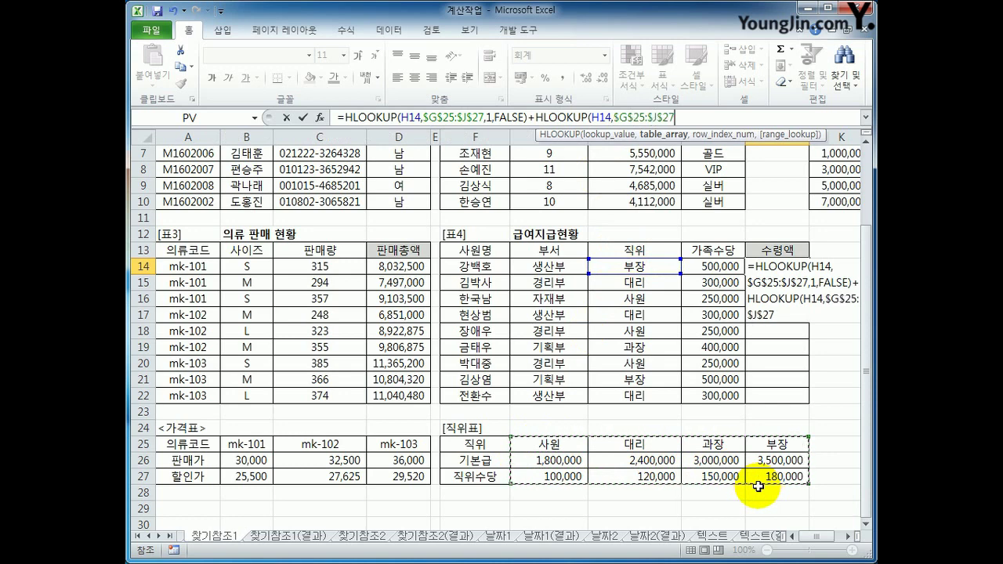
text(,)
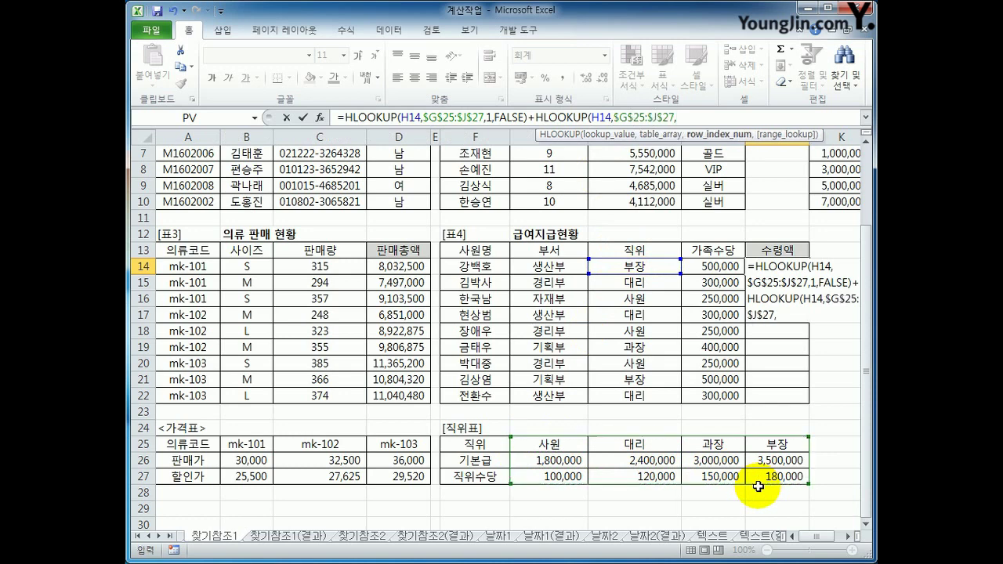
text(3,)
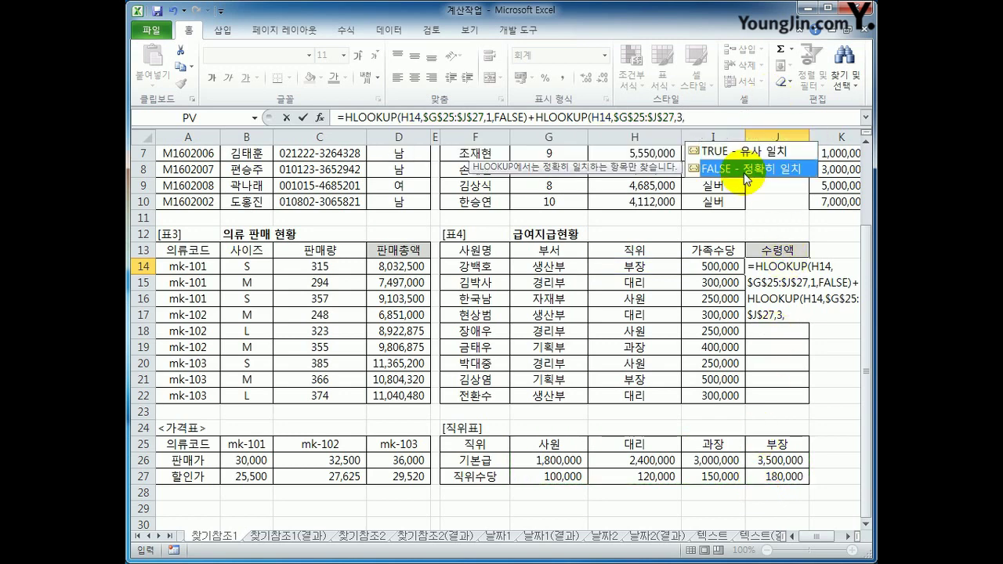
double_click(744, 169)
text())
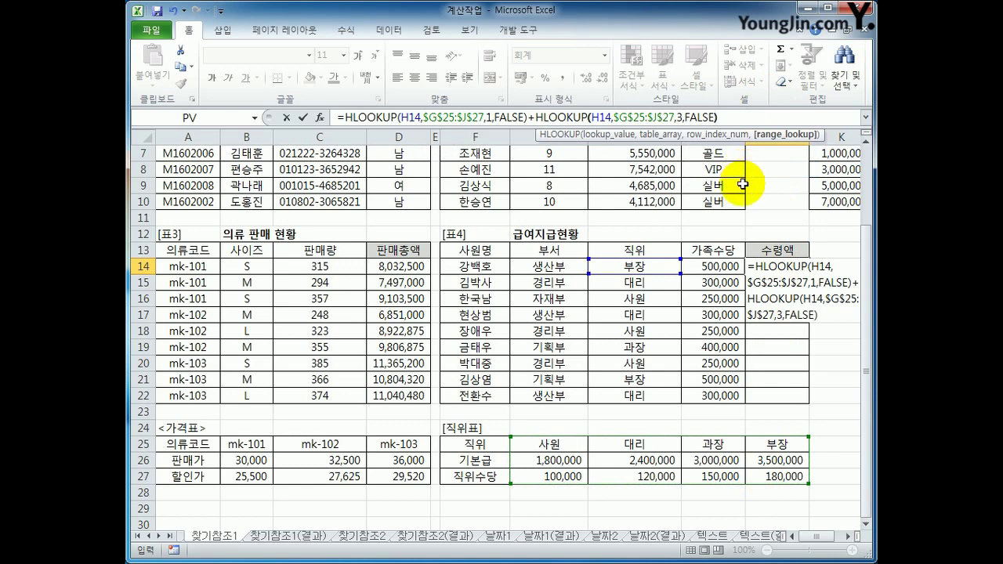
- Set the row index of the first HLOOKUP in J14 to 2 and check the row index of the second
double_click(489, 118)
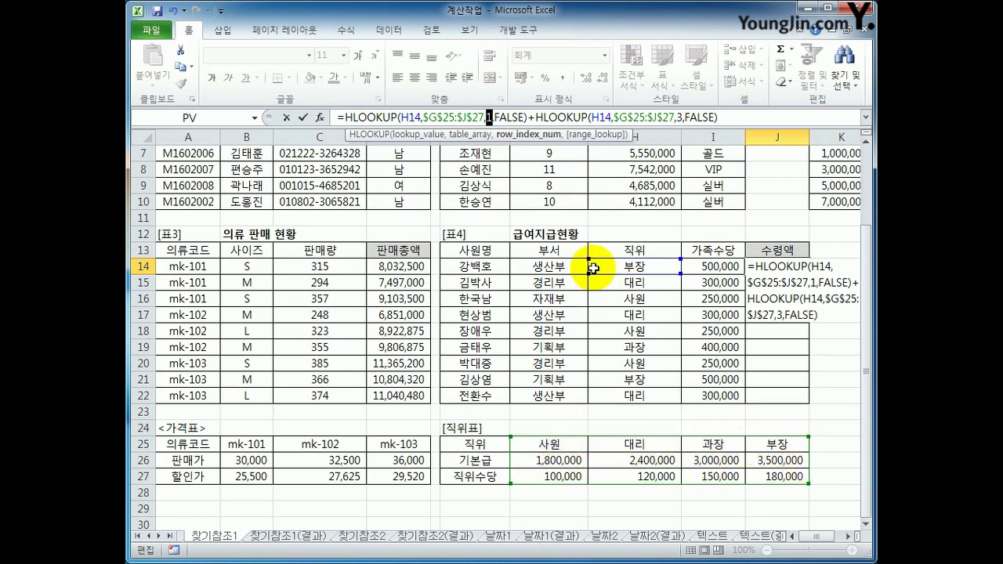
text(2)
double_click(488, 117)
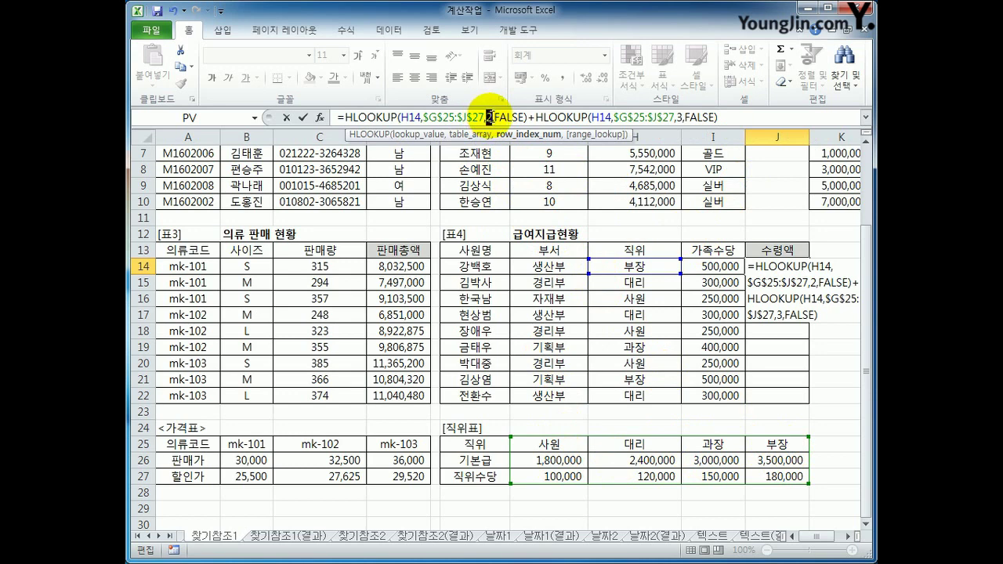
double_click(679, 117)
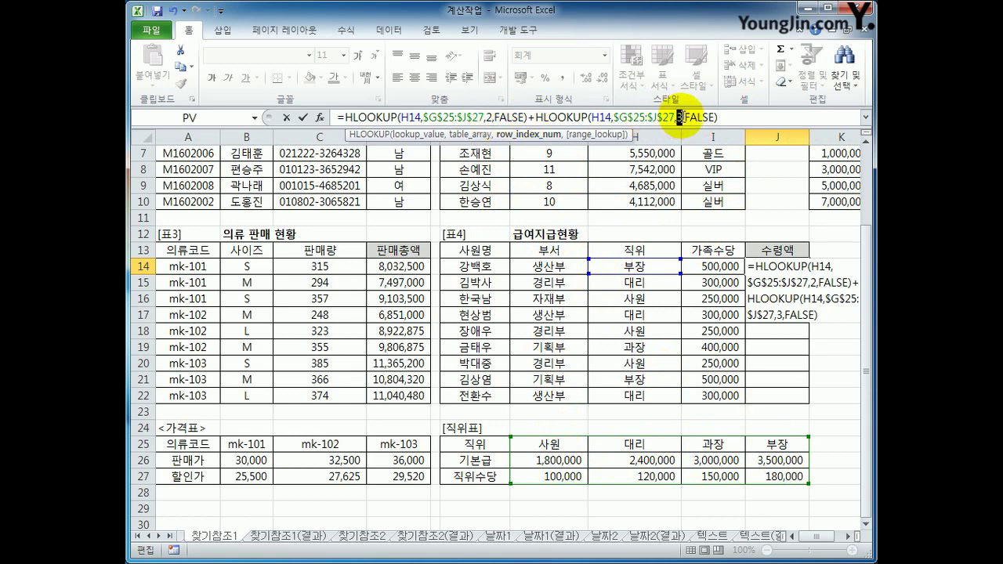
- Add the 가족수당 cell I14 to the end of the J14 formula and enter it
click(718, 117)
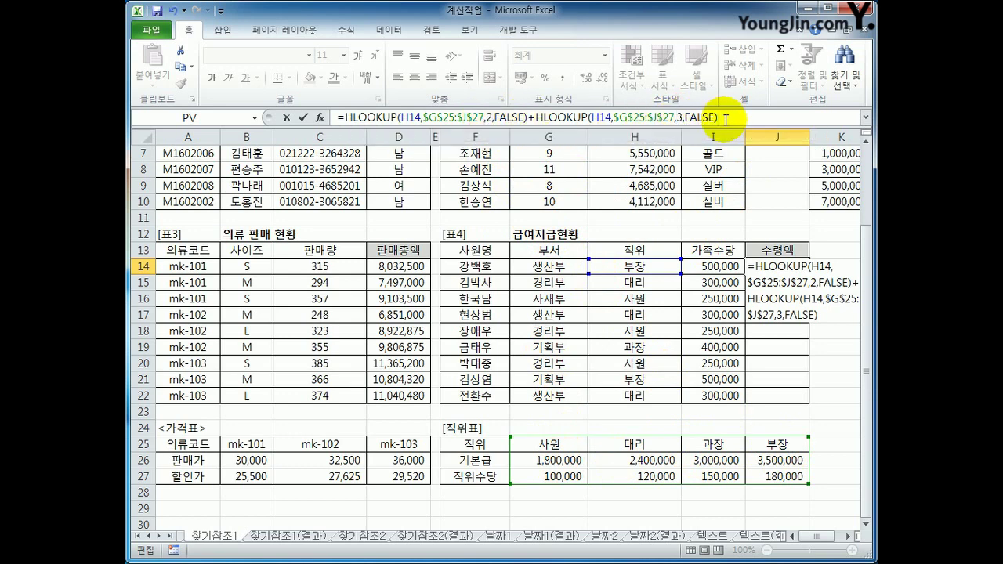
text(+)
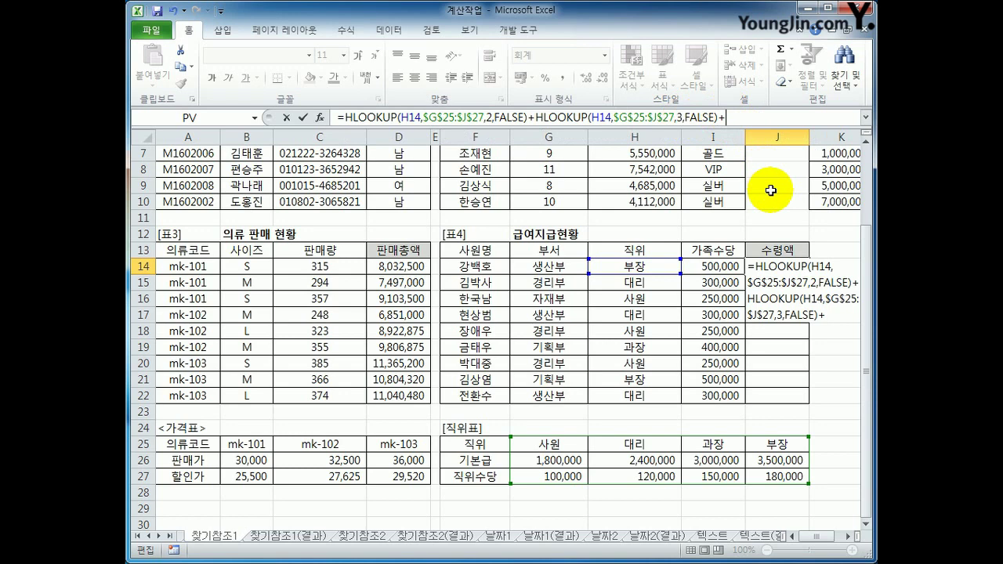
click(719, 267)
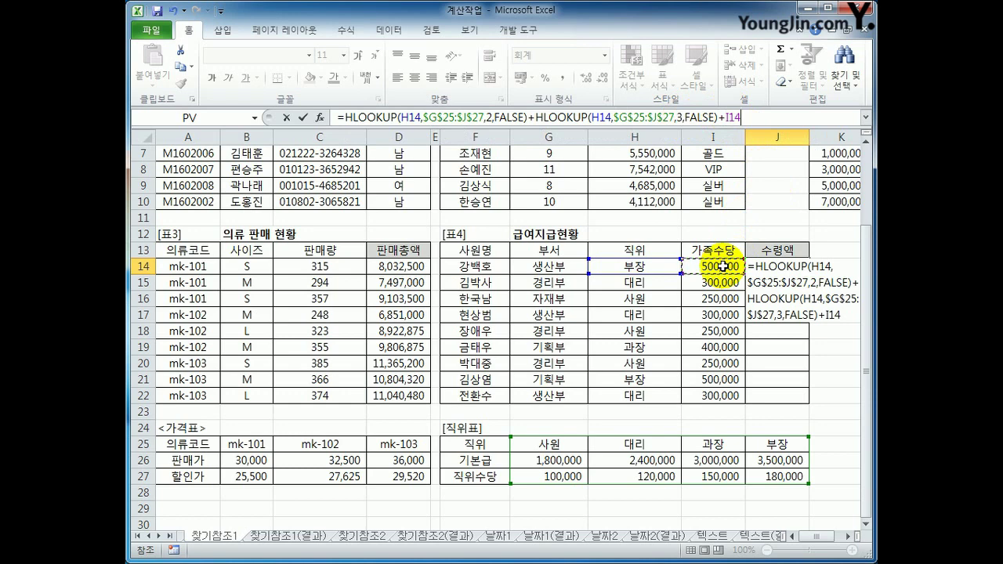
key(Return)
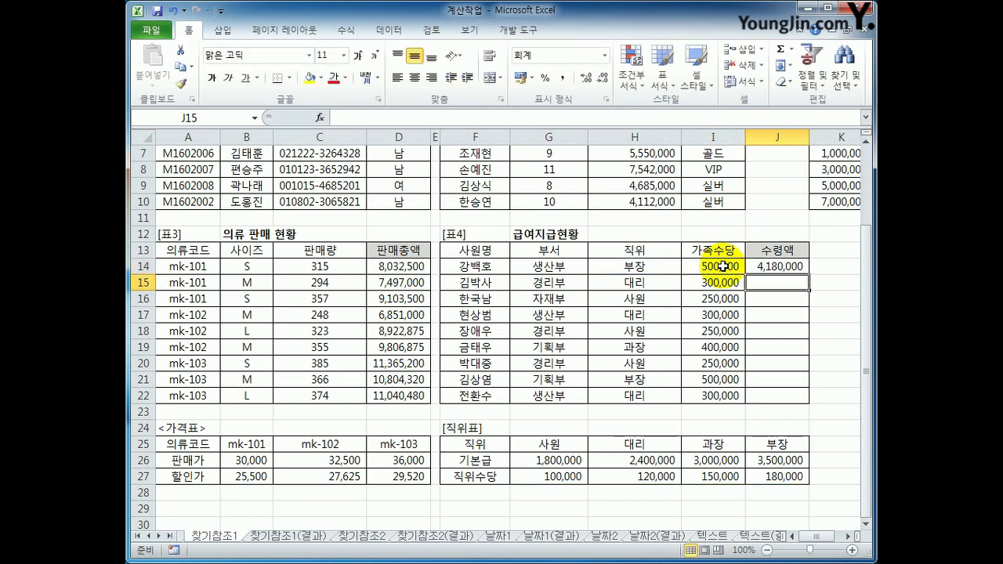
- Fill the 수령액 formula from J14 down to J22 and check the copied formula in J22
click(772, 267)
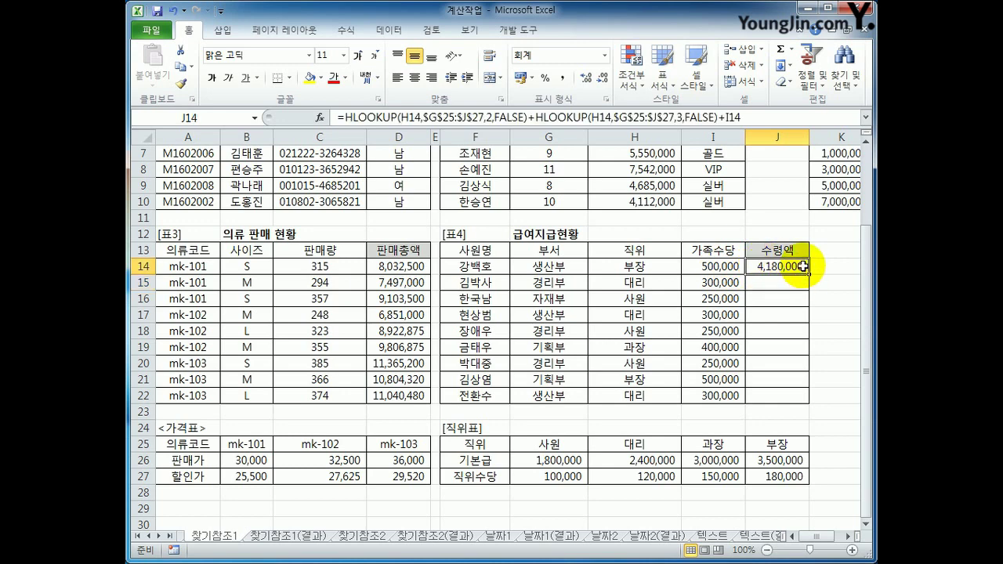
drag(812, 276, 793, 406)
click(761, 398)
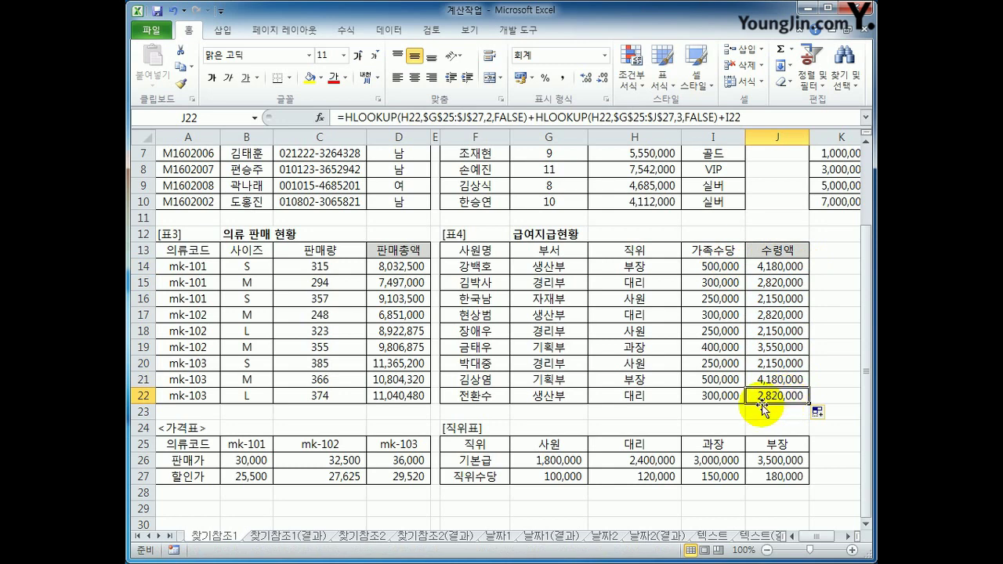
- Review the finished formulas in D3, I3, D14 and J14 of the four tables
scroll(761, 404, up, 2)
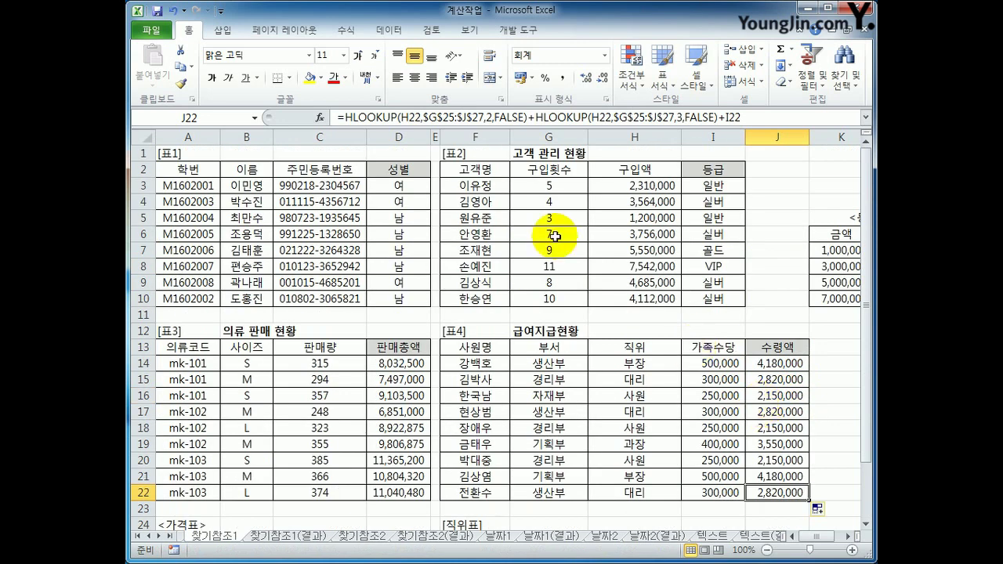
click(416, 186)
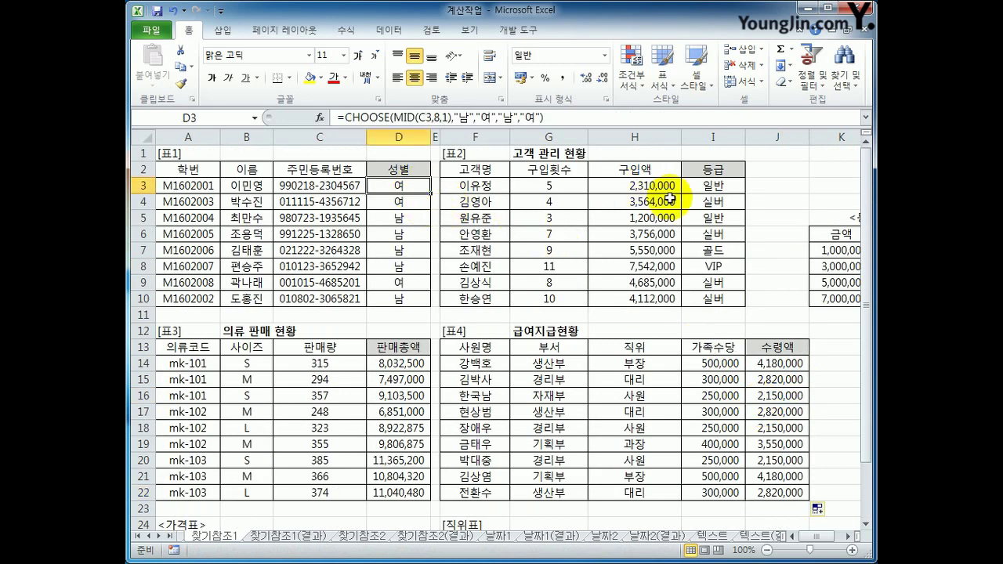
click(698, 188)
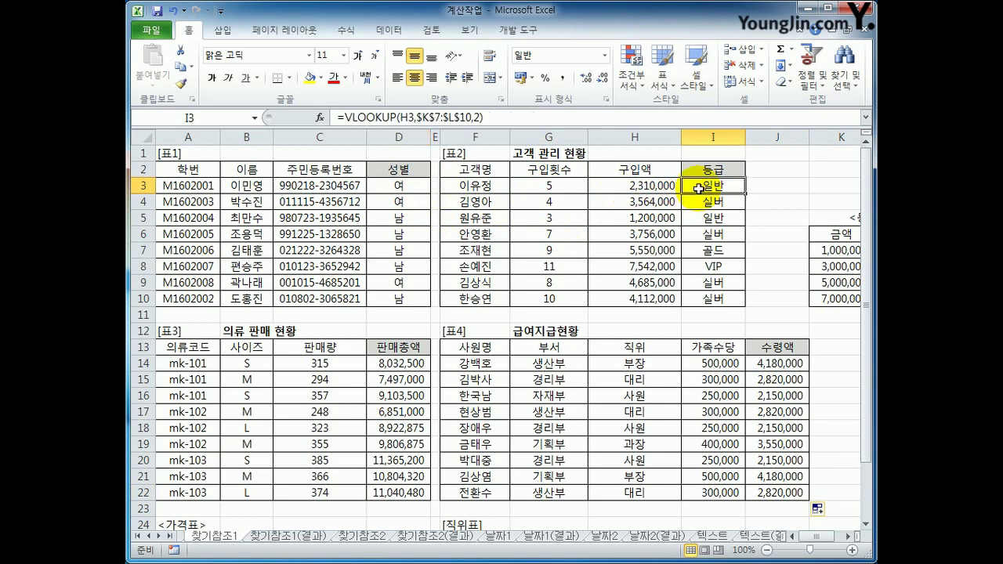
click(419, 365)
click(770, 364)
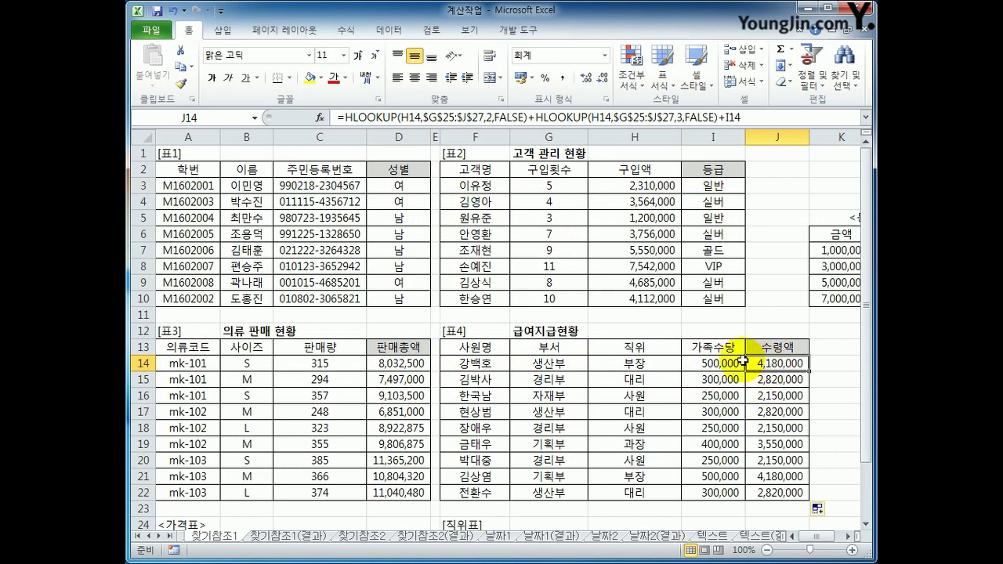
- On the 찾기참조2 sheet, review the 부서코드 table in A13:D14 and select the first 부서명 cell, D3
click(369, 538)
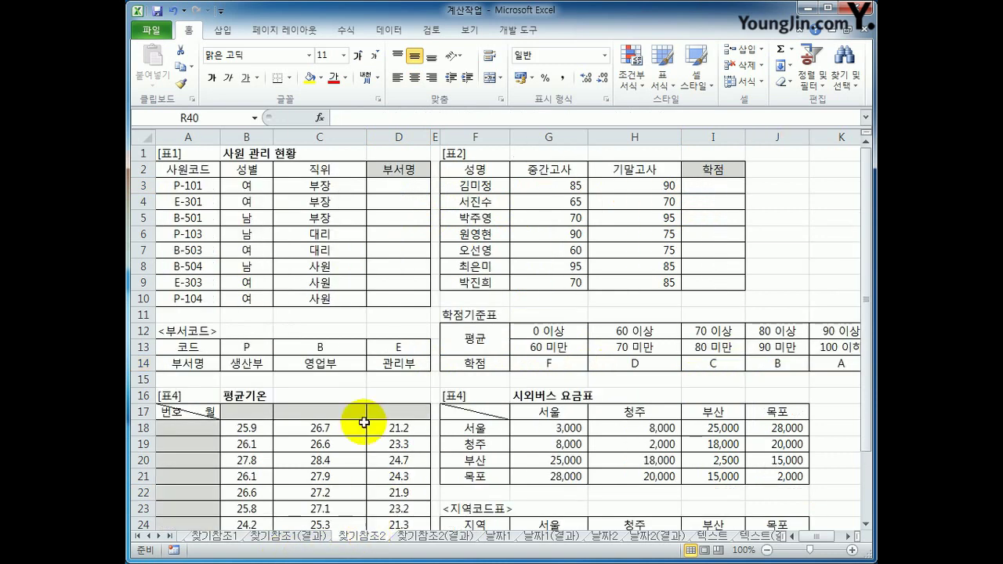
click(411, 186)
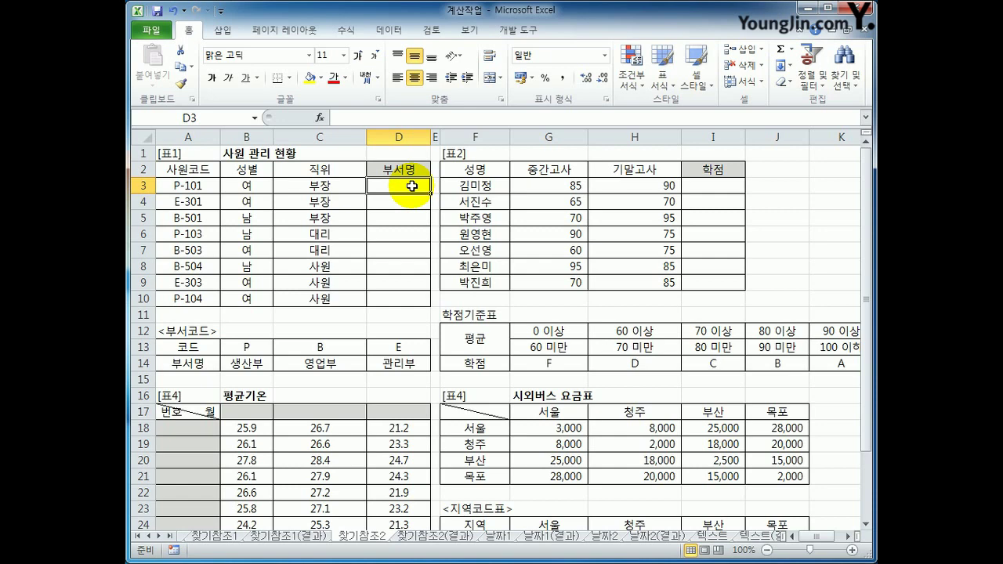
drag(180, 347, 394, 366)
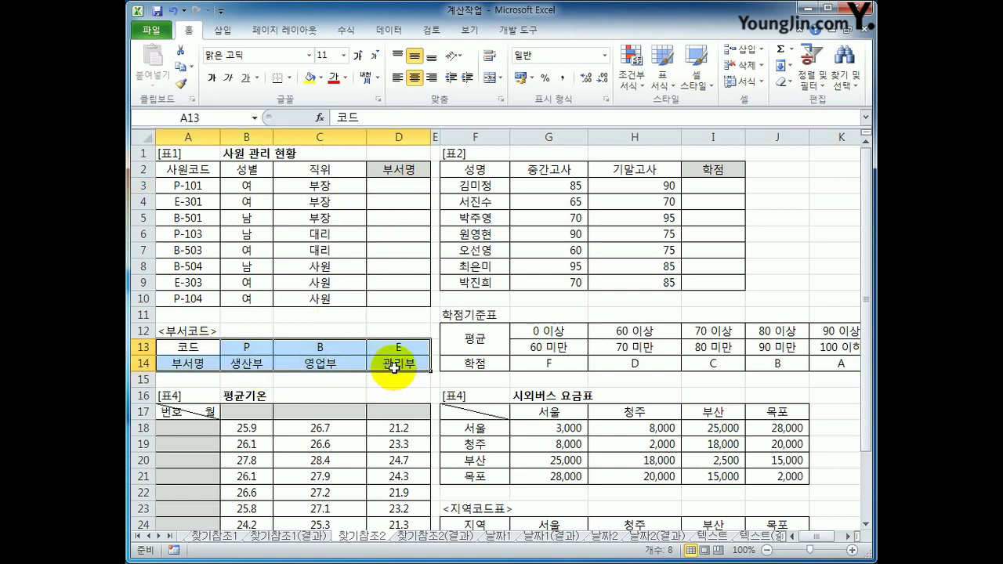
click(424, 192)
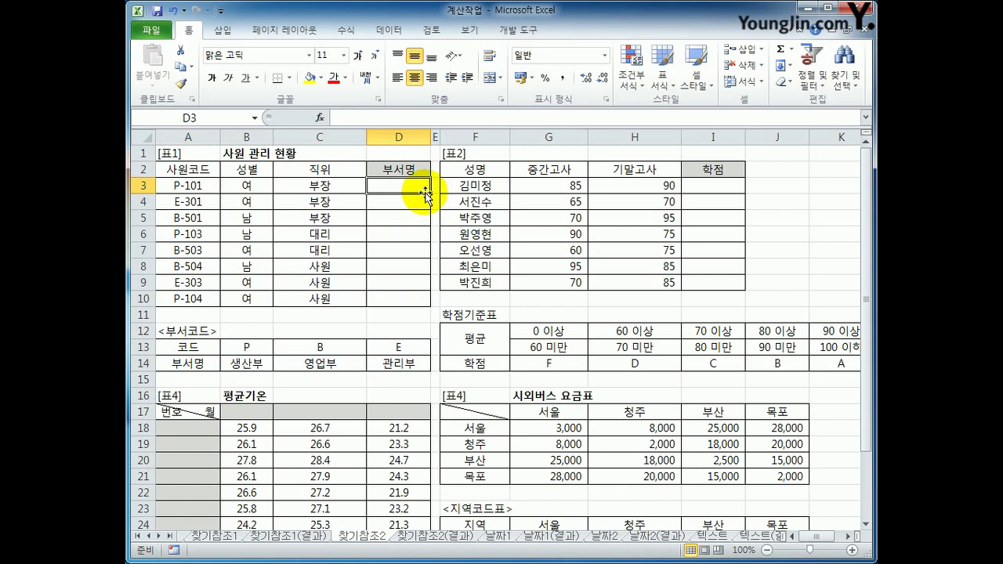
- In D3, start an HLOOKUP formula with LEFT(A3,1), the first character of the 사원코드, as the lookup value
drag(194, 187, 189, 295)
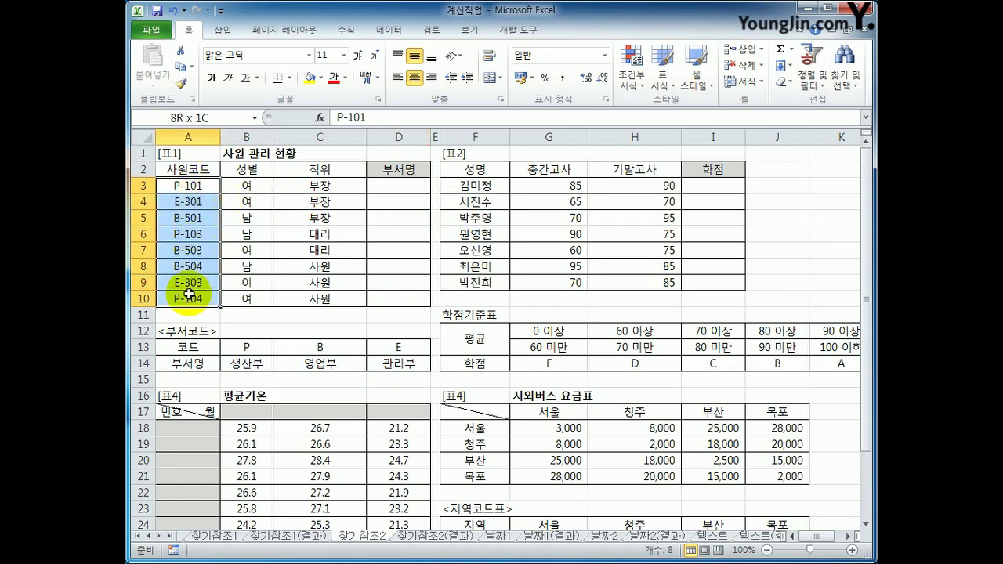
drag(247, 347, 391, 358)
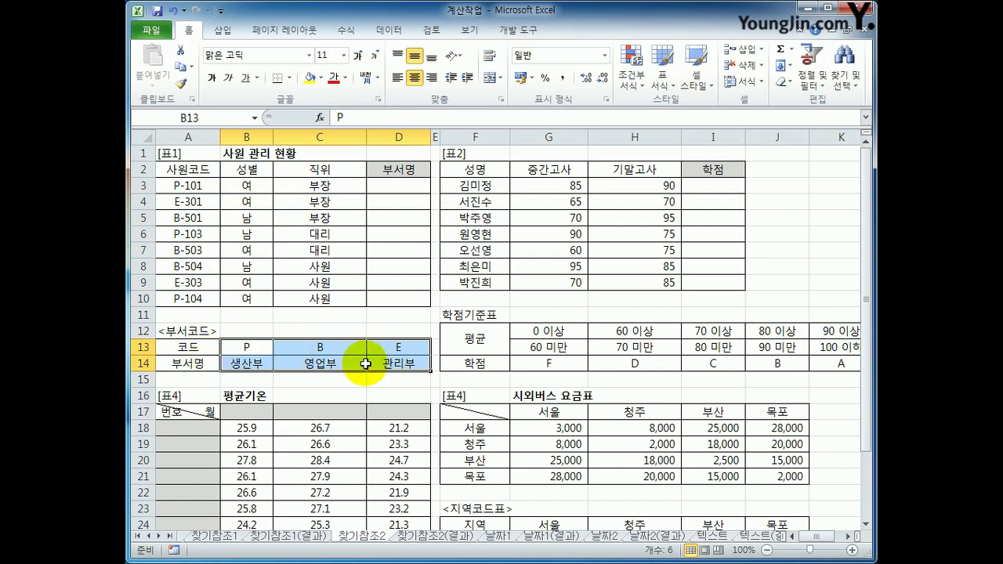
click(389, 188)
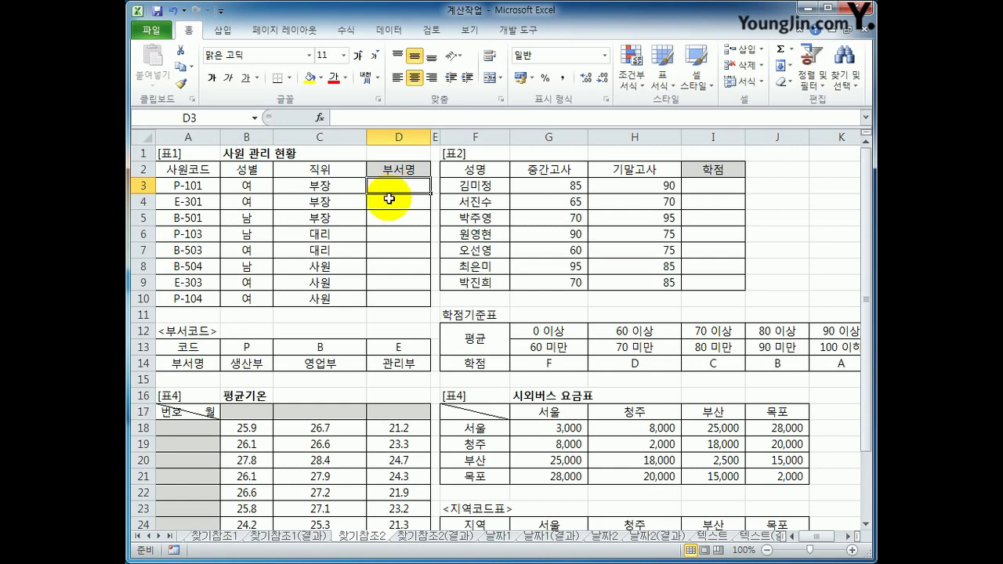
text(=HL)
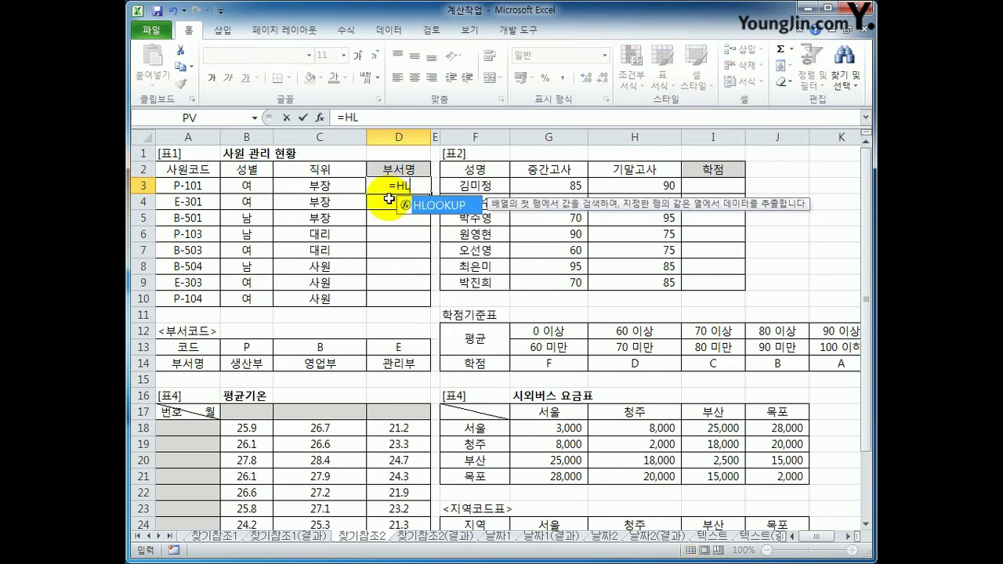
key(Tab)
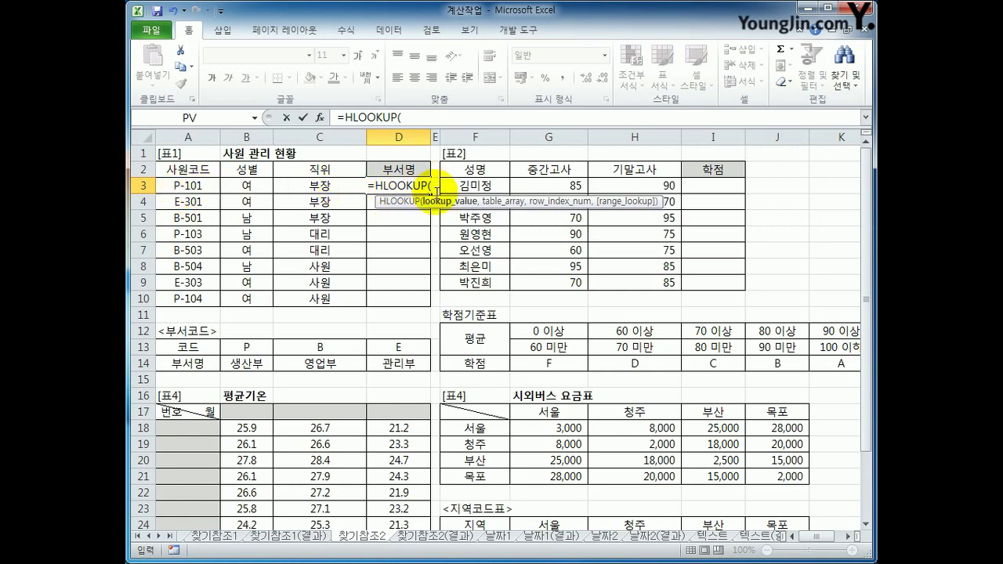
text(LEFT()
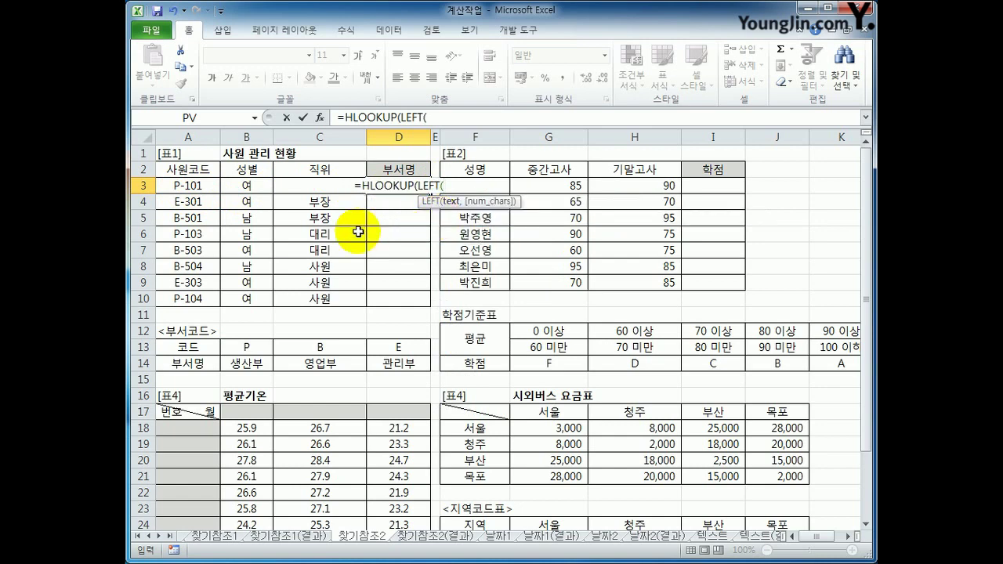
click(200, 190)
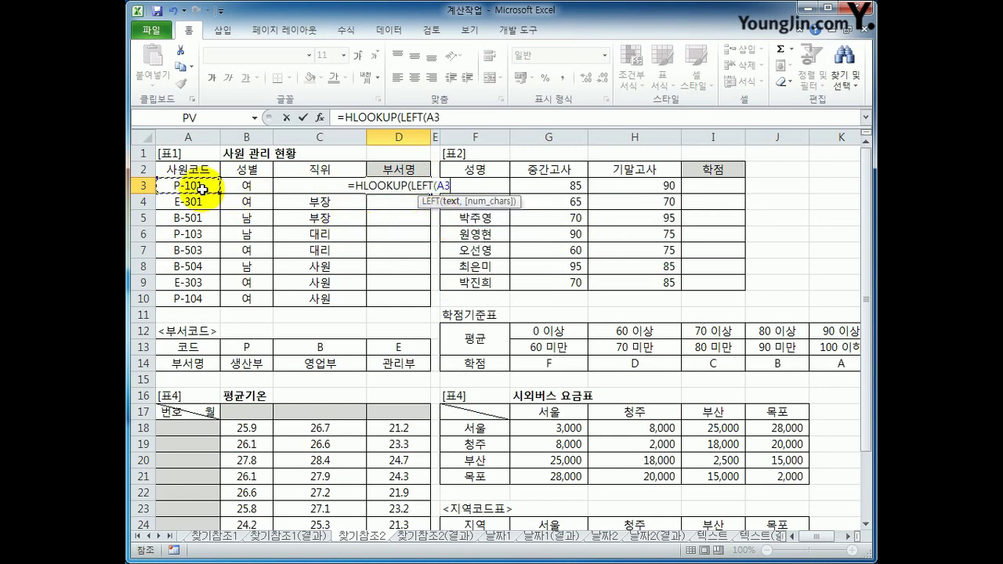
text(,1)
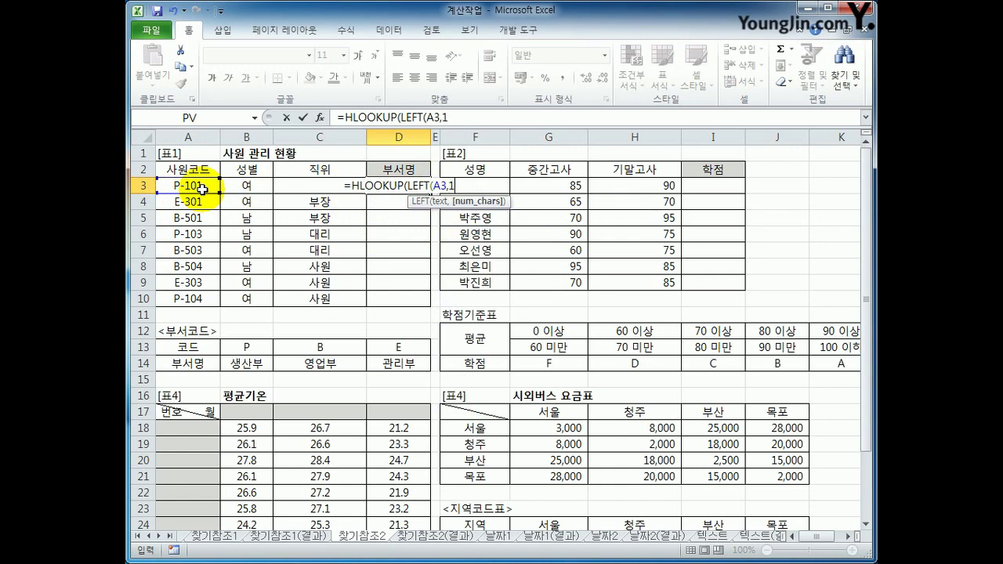
text(),)
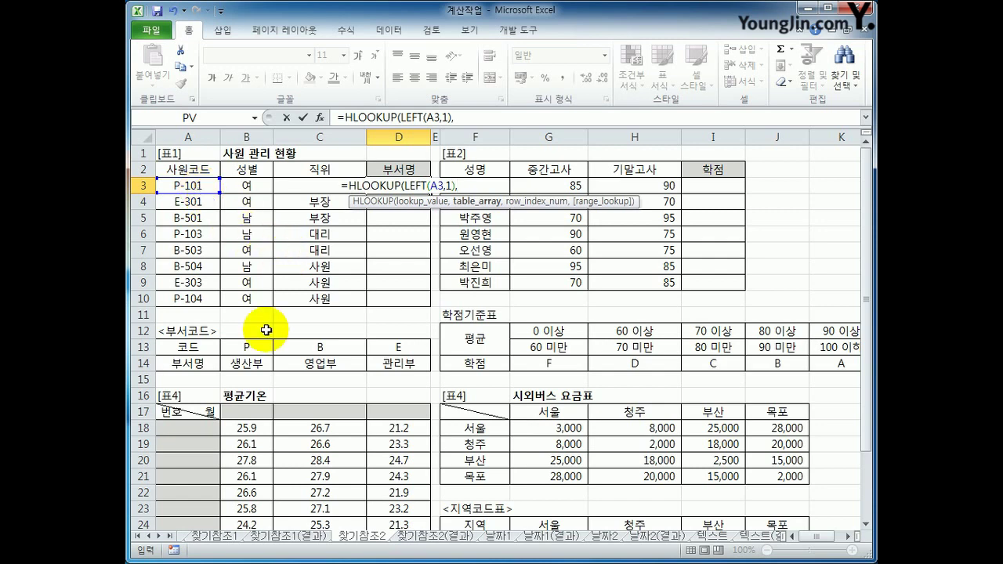
- Complete the D3 HLOOKUP with the absolute table range $B$13:$D$14, row index 2 and FALSE for exact match, and enter it
drag(256, 349, 371, 365)
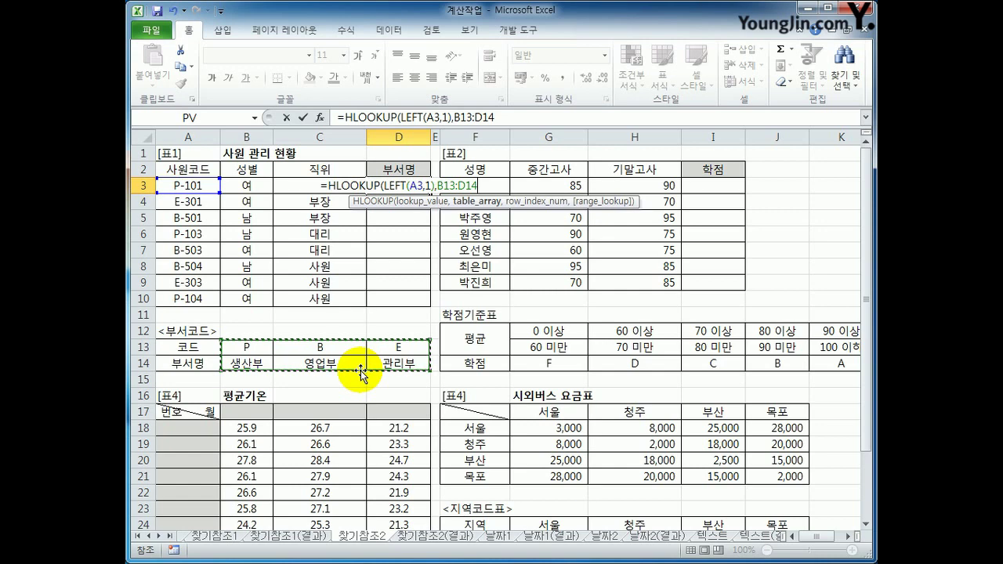
key(F4)
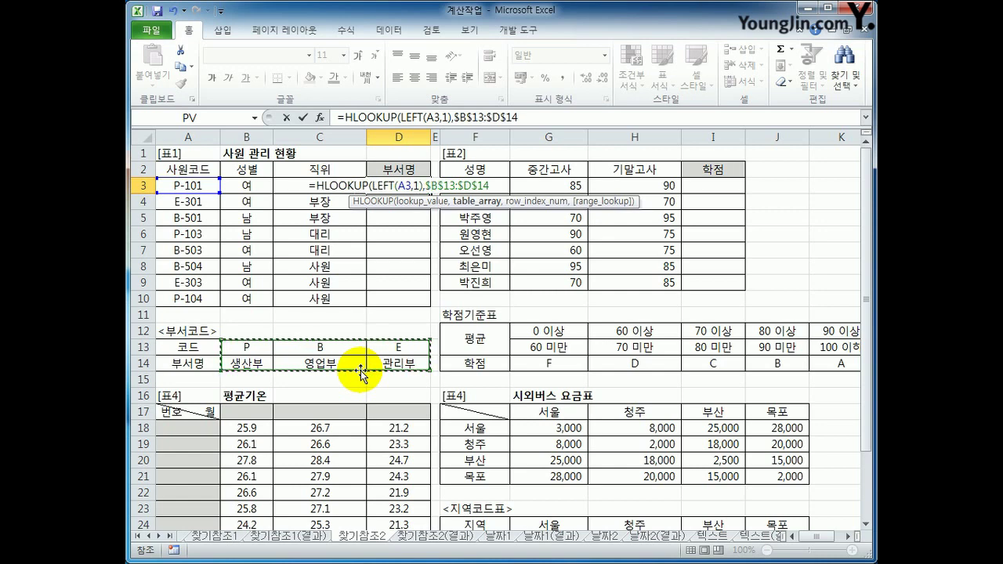
text(,)
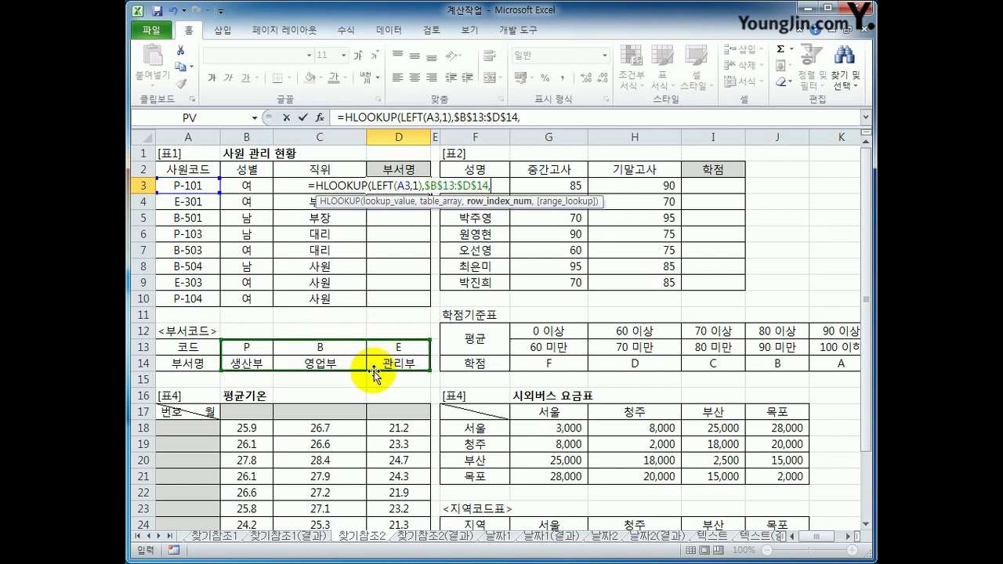
text(2)
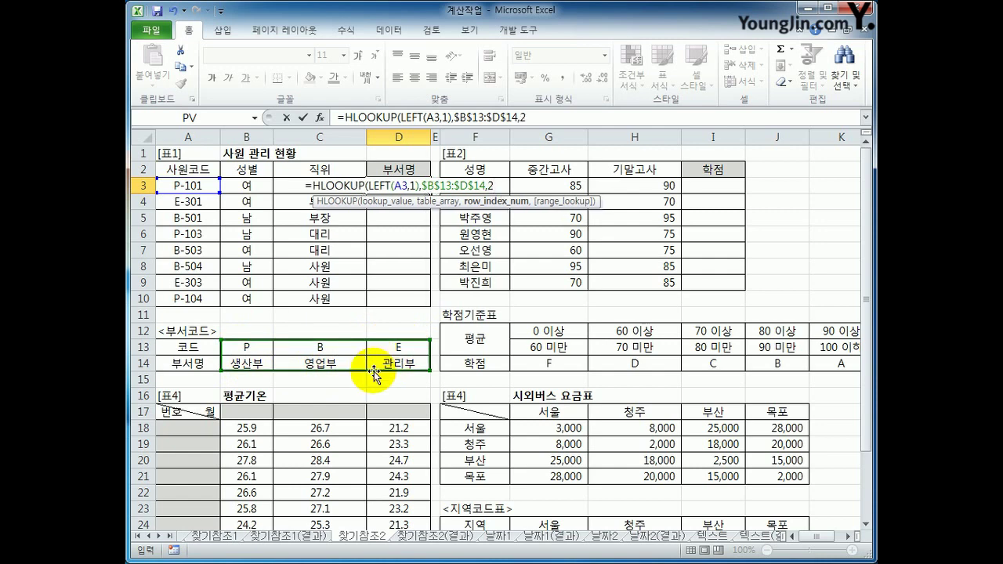
text(,)
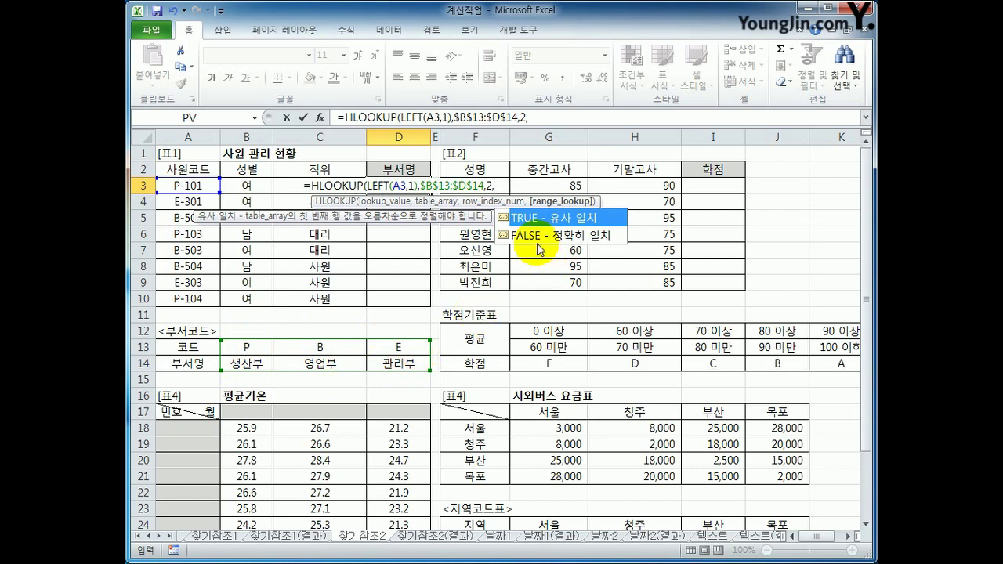
double_click(537, 235)
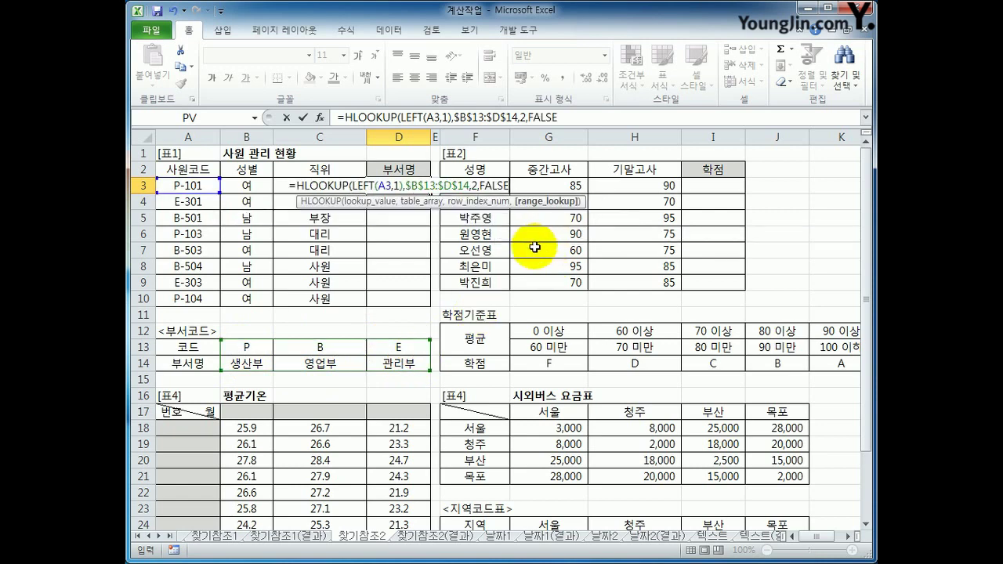
key(Return)
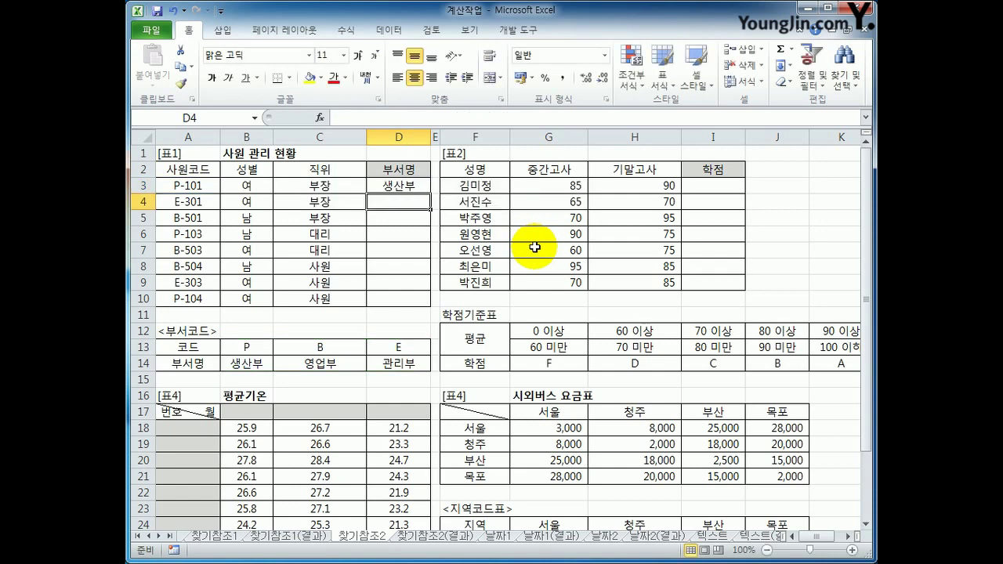
- Fill the 부서명 formula from D3 down to D10 and check the copied formula in D10
click(417, 189)
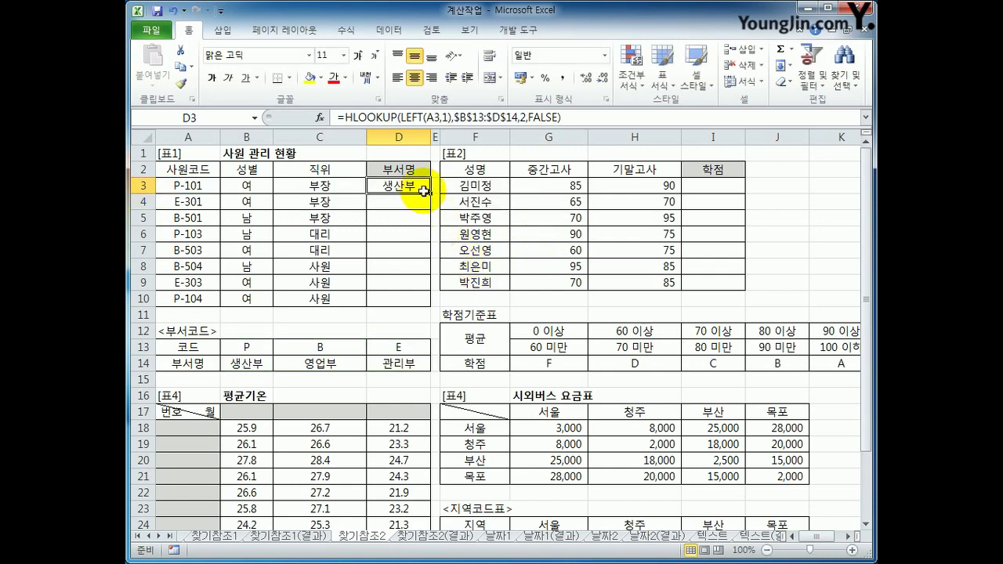
drag(423, 191, 423, 303)
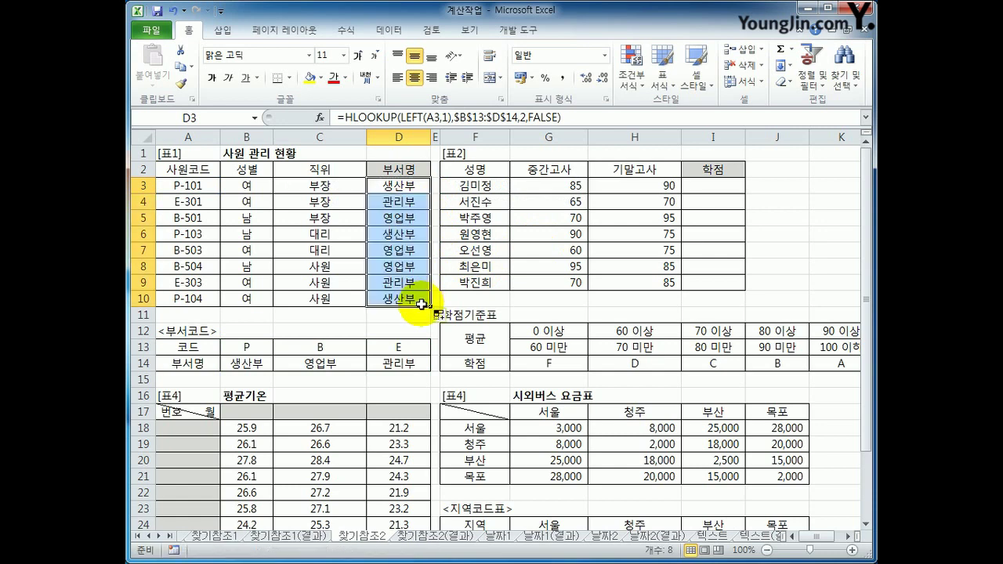
click(416, 303)
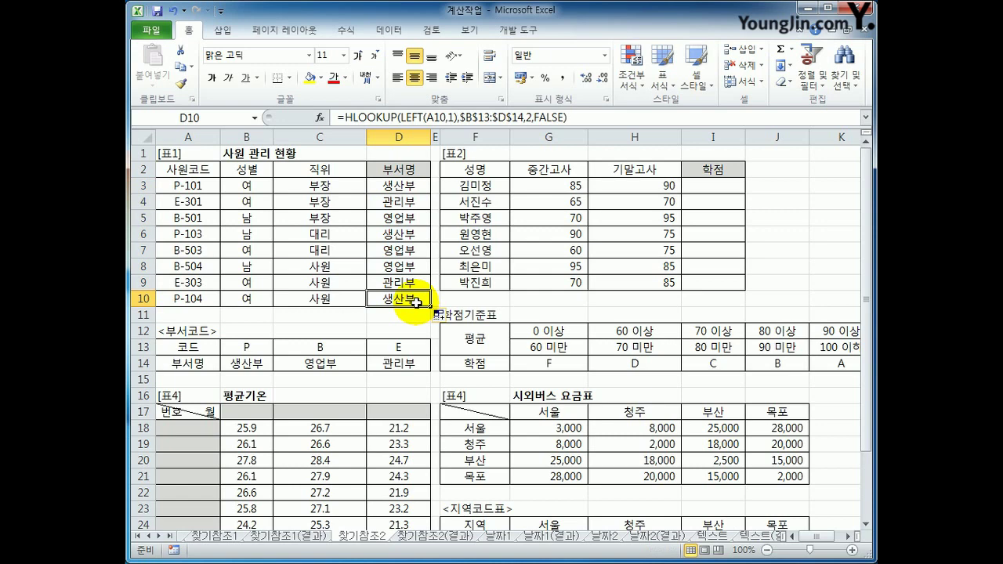
- In the first 학점 cell, I3, start an HLOOKUP formula with AVERAGE(G3:H3), the mean of 중간고사 and 기말고사, as the lookup value
click(702, 190)
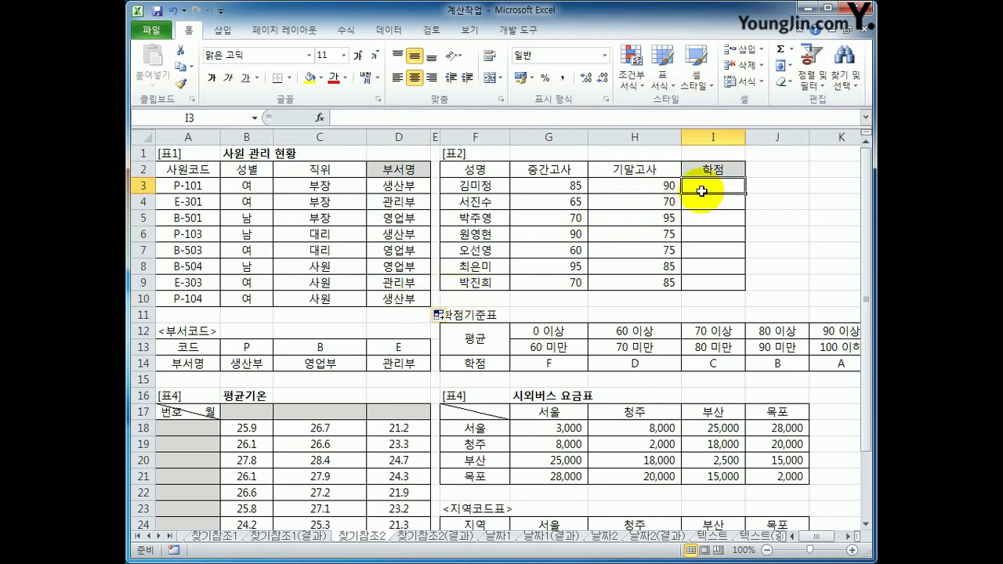
drag(555, 185, 604, 185)
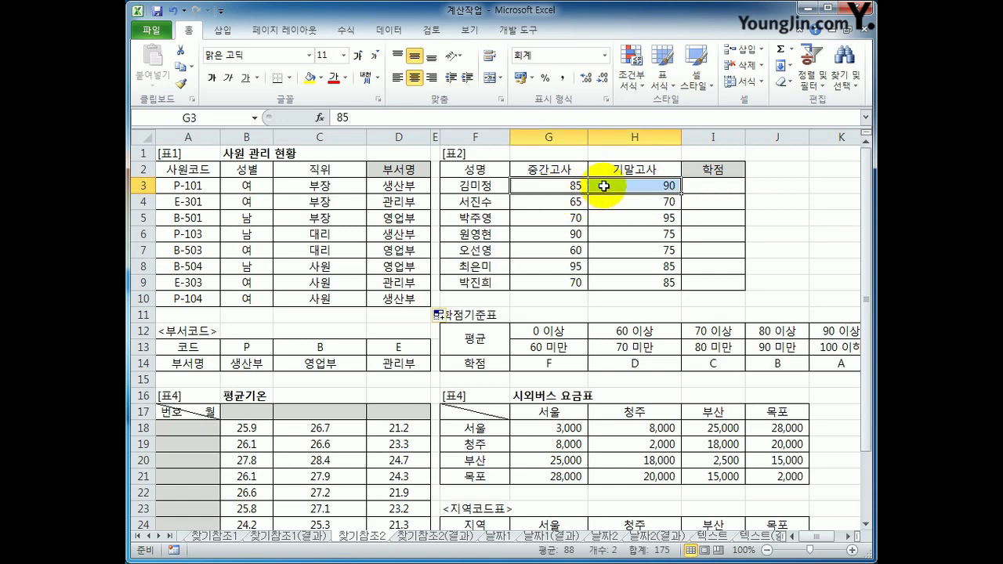
click(715, 188)
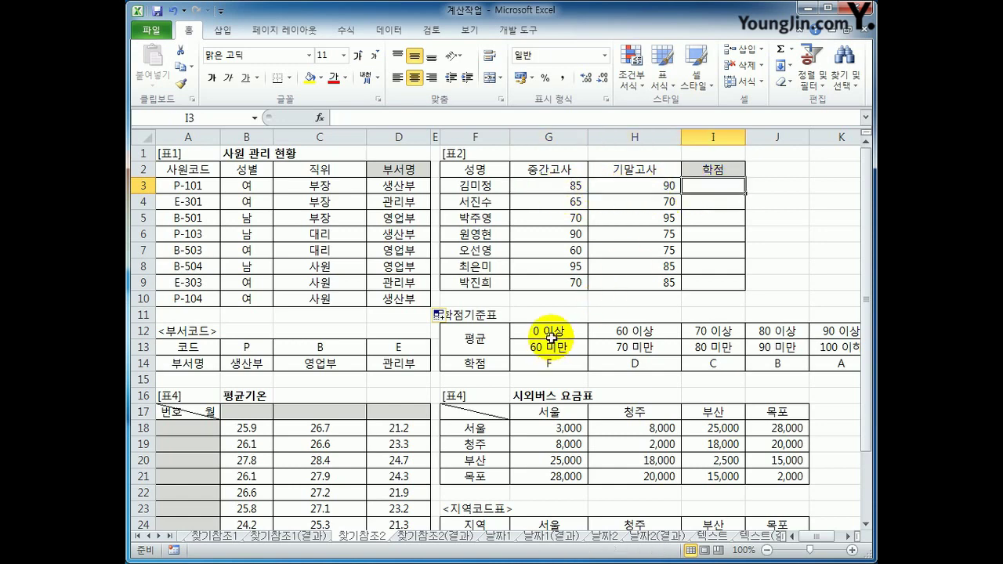
drag(553, 332, 850, 362)
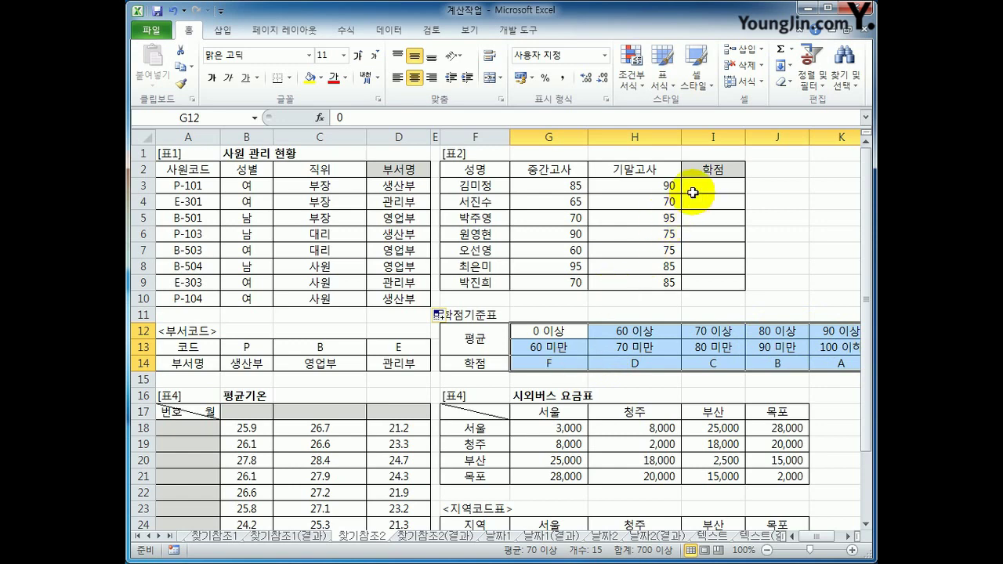
click(701, 187)
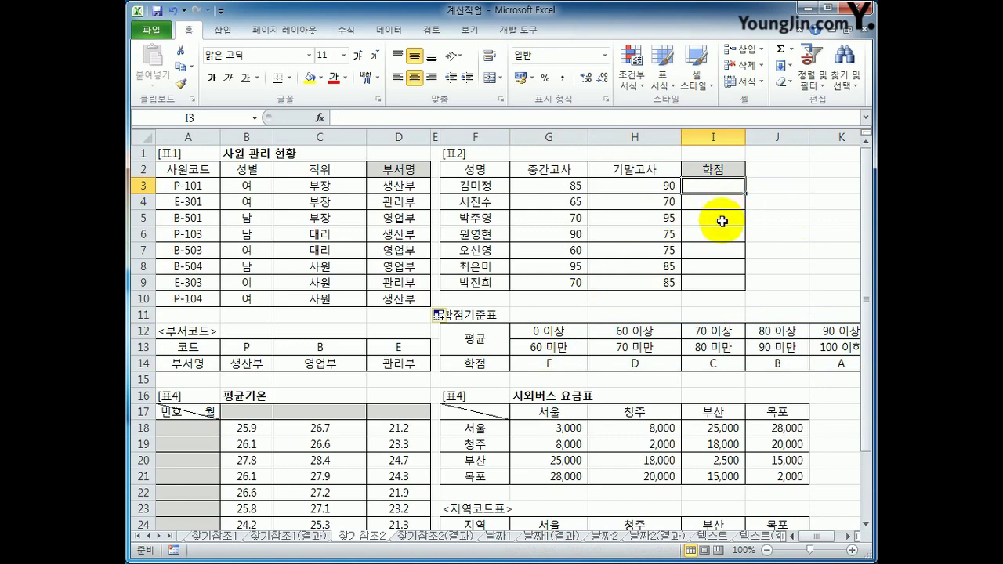
text(=H)
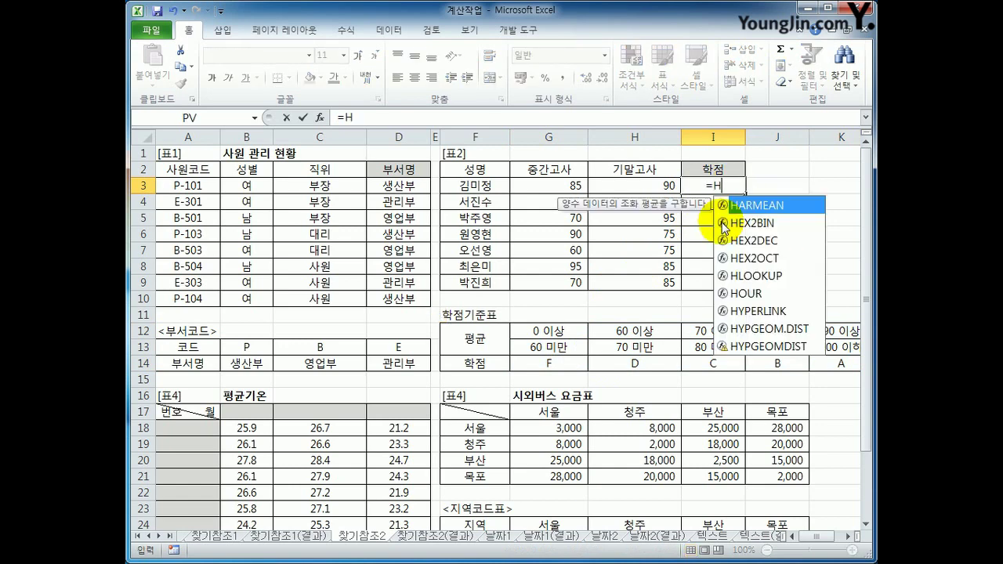
text(LOOKUP()
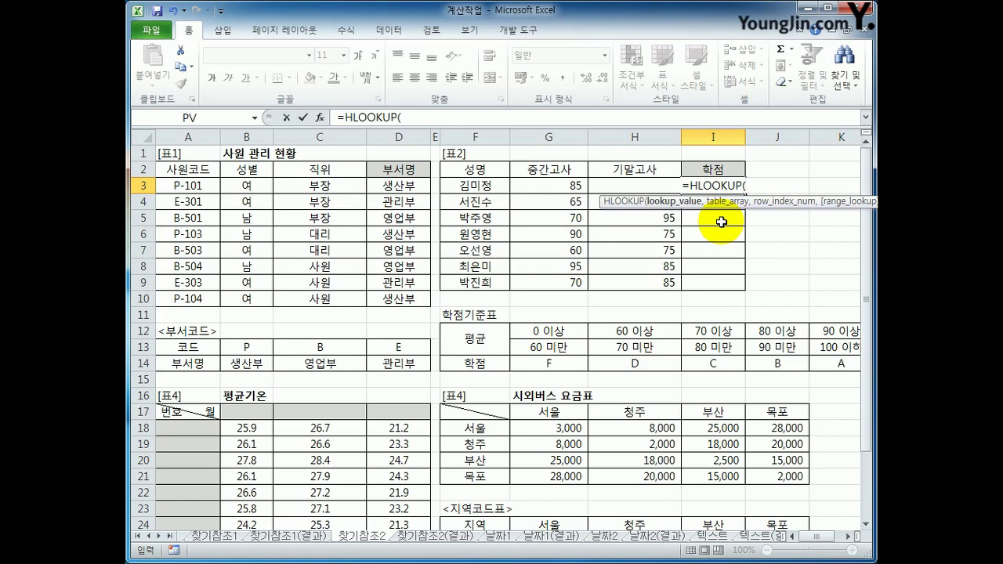
text(AVERAGE()
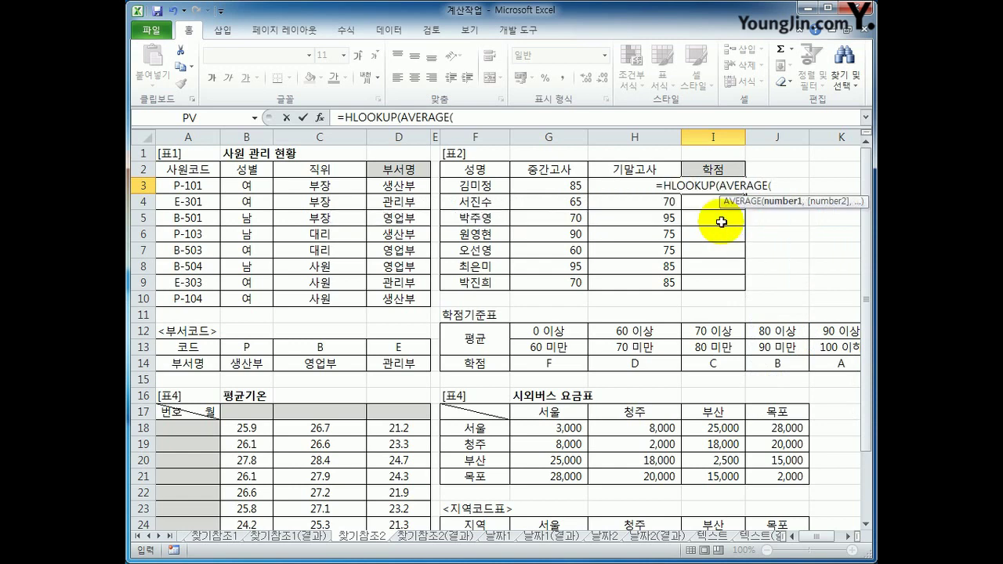
drag(553, 185, 622, 187)
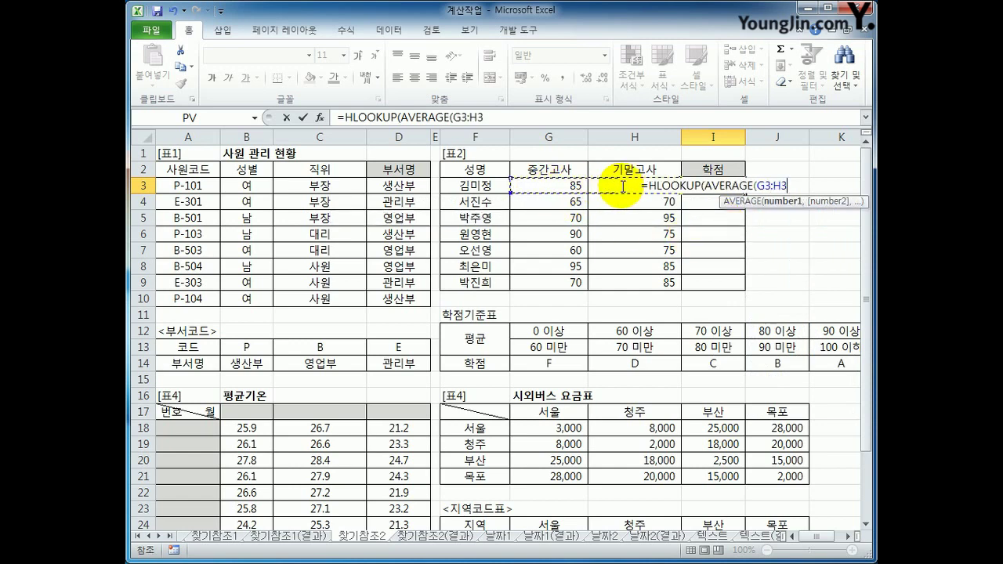
text())
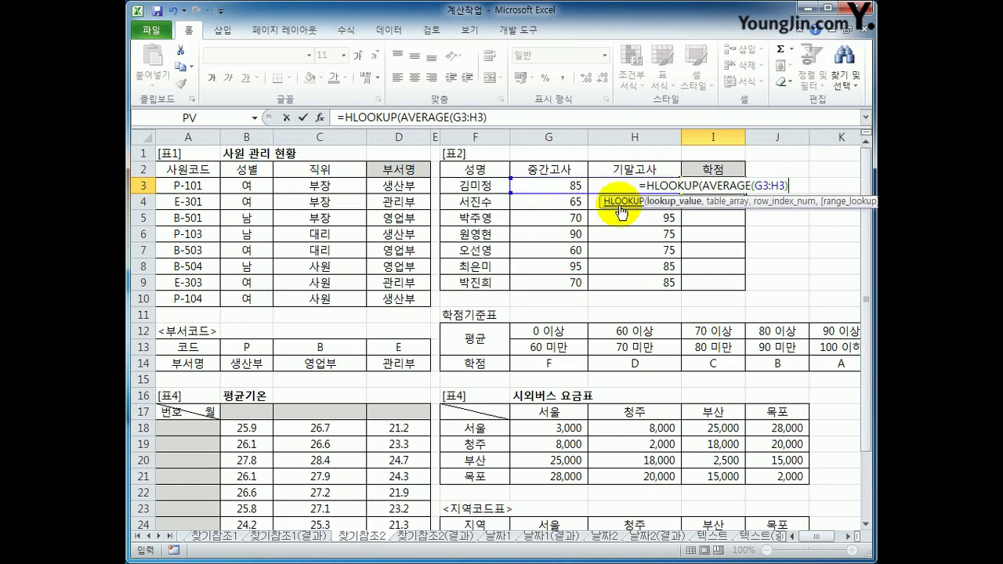
text(,)
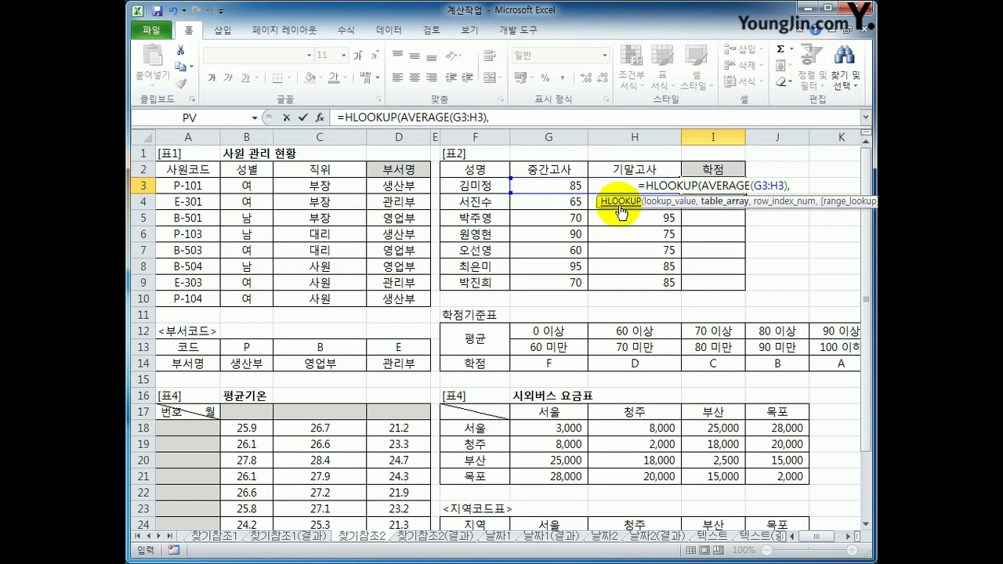
- Complete the I3 HLOOKUP with the absolute table range $G$12:$K$14, row index 3 and TRUE for approximate match, and enter it
click(553, 333)
drag(554, 333, 832, 367)
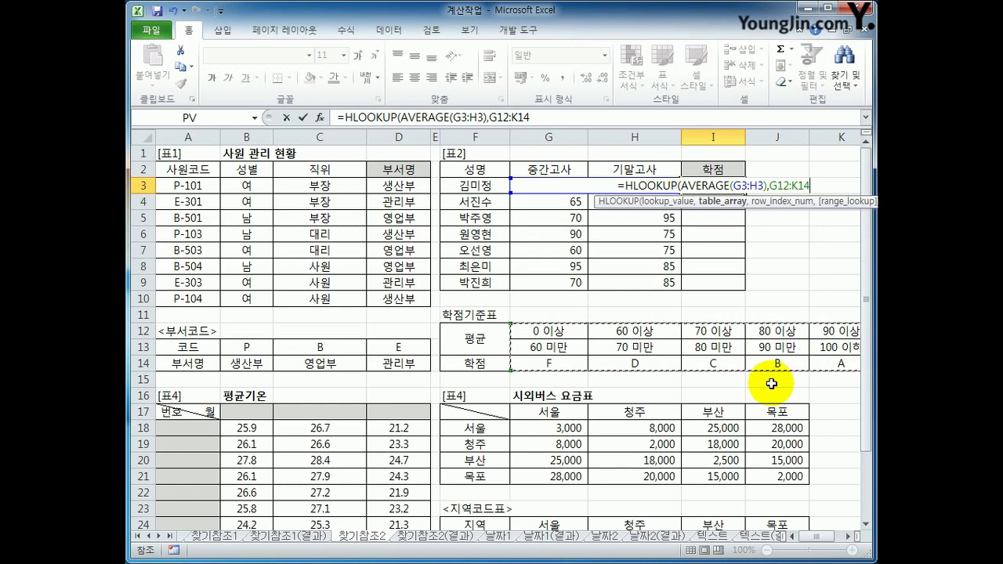
key(F4)
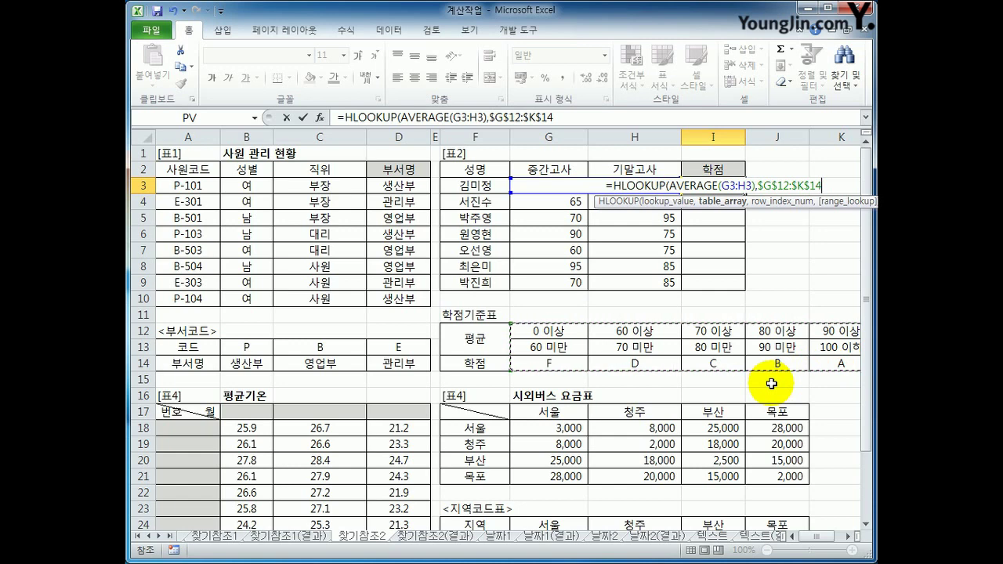
text(,)
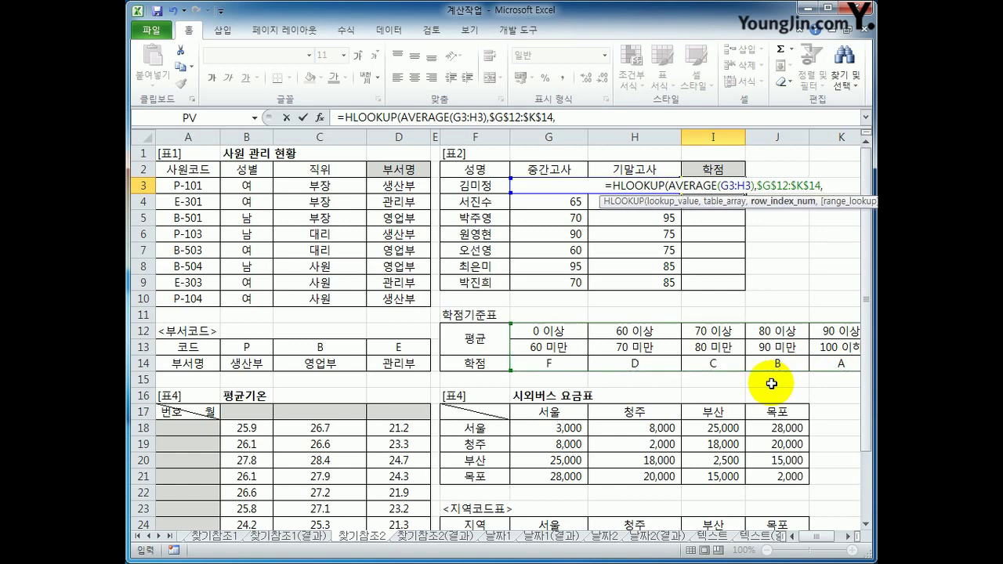
text(3)
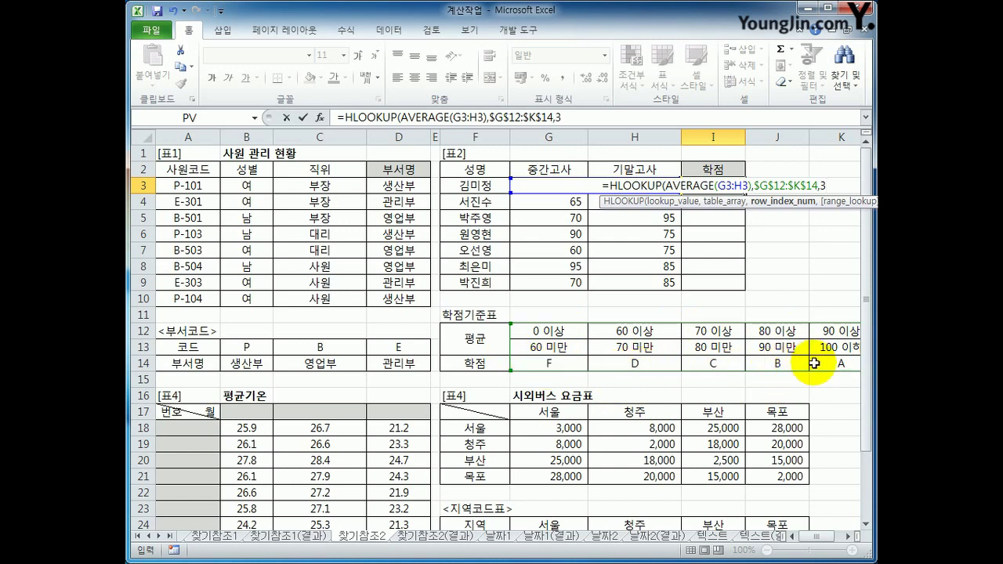
text(,)
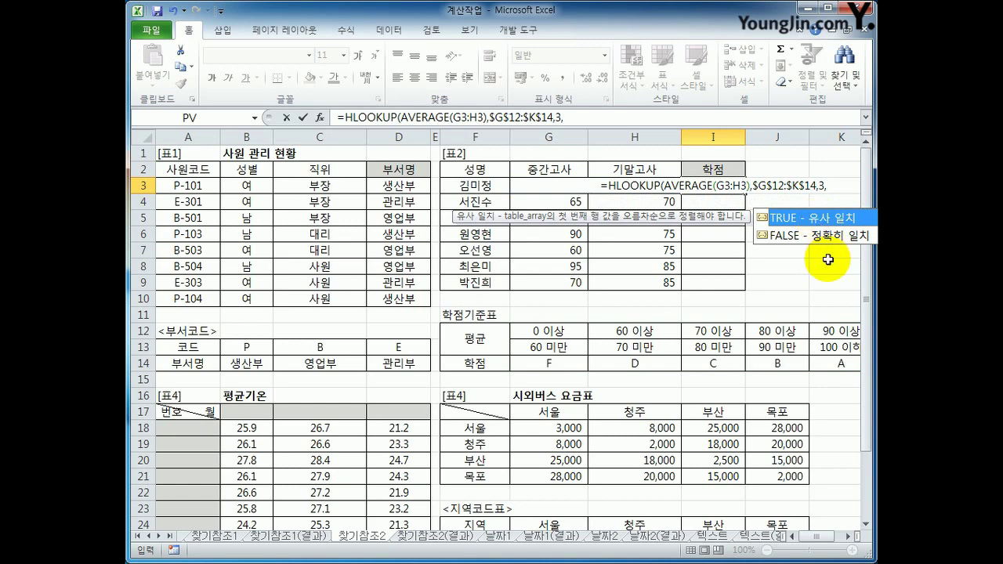
double_click(815, 219)
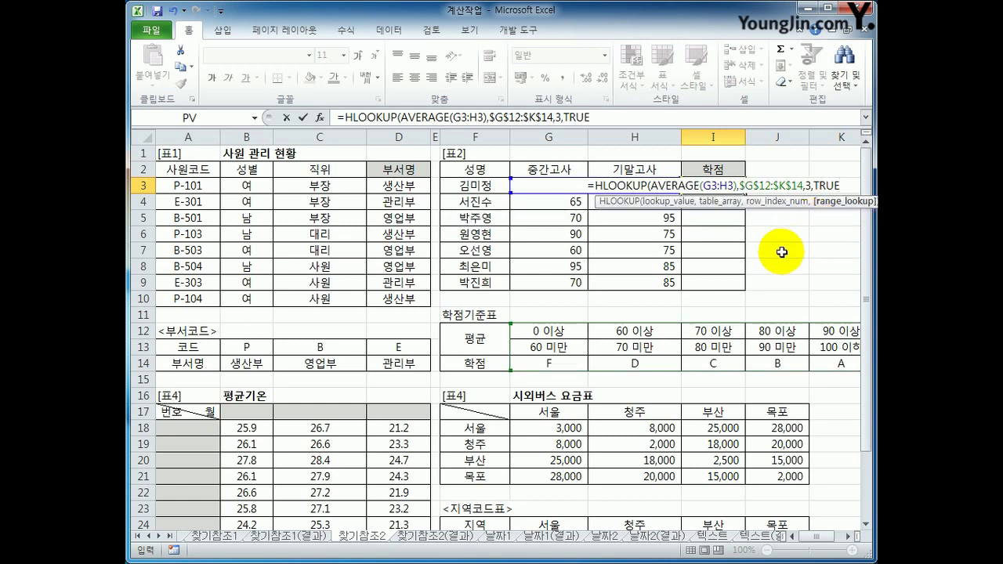
text())
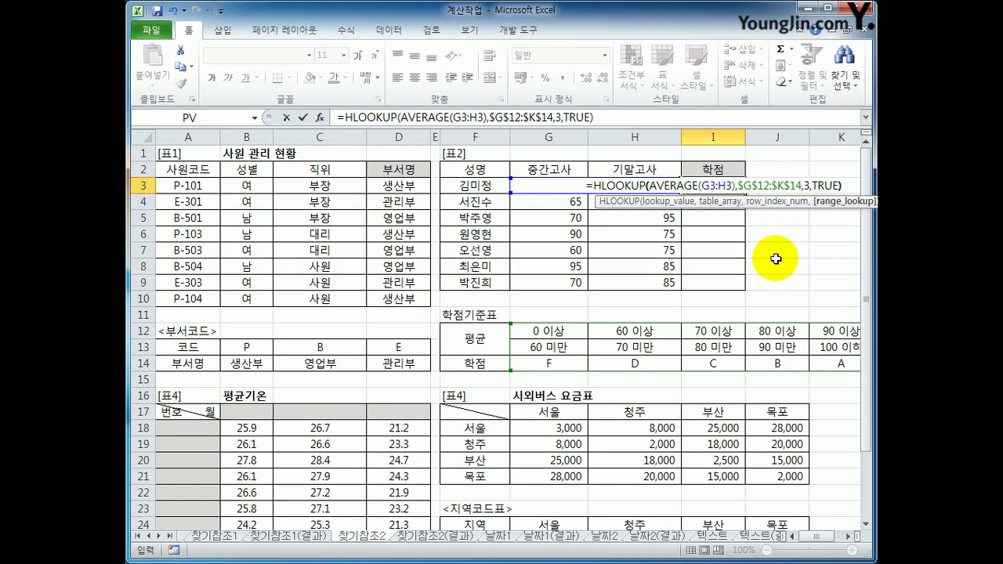
key(Return)
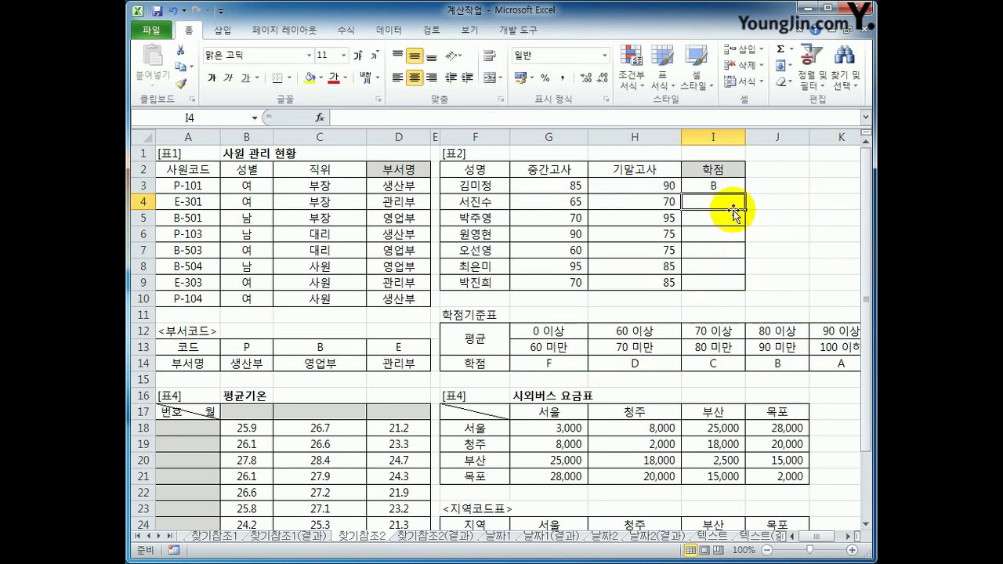
- Fill the 학점 formula from I3 down to I9 and check the copied formula in I9
click(719, 188)
drag(743, 193, 728, 284)
click(728, 284)
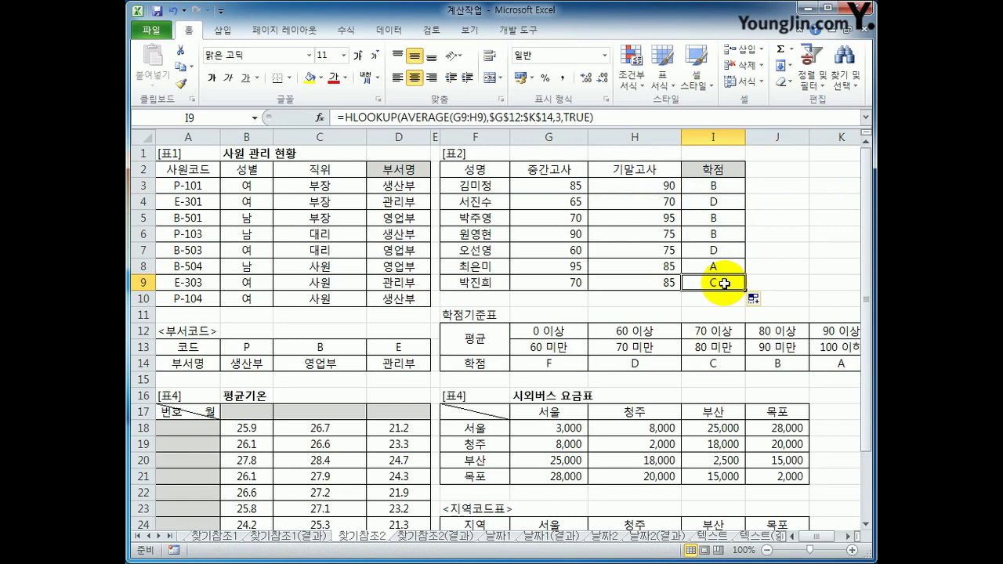
- In the 평균기온 table, enter =ROW() in A18, the first 번호 cell
scroll(395, 450, down, 2)
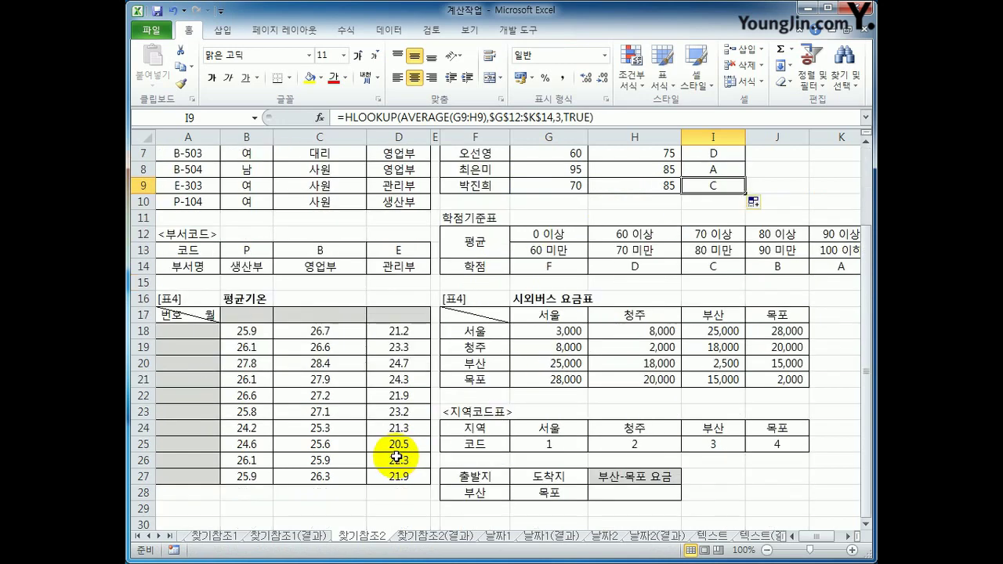
scroll(396, 457, up, 2)
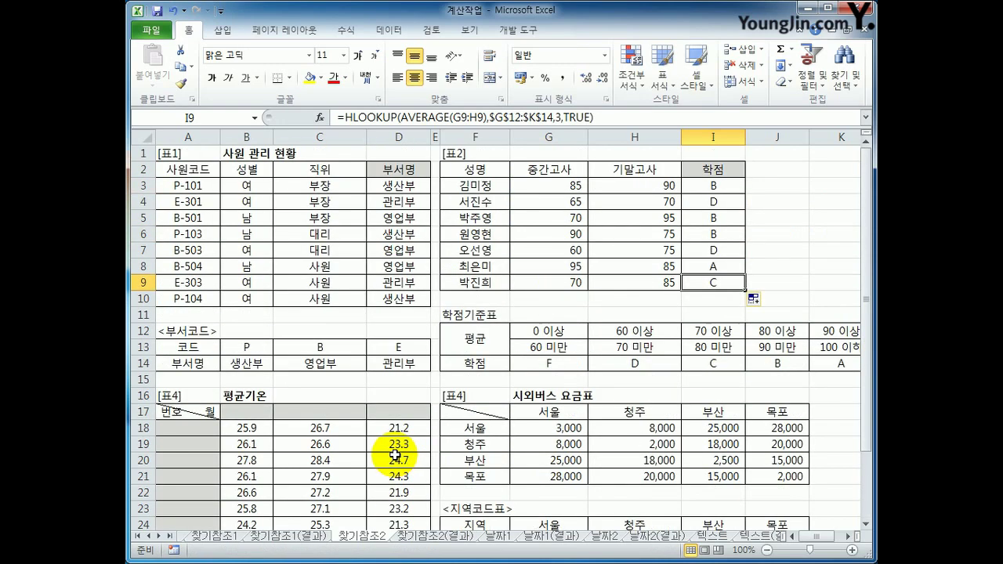
click(247, 412)
scroll(251, 439, down, 2)
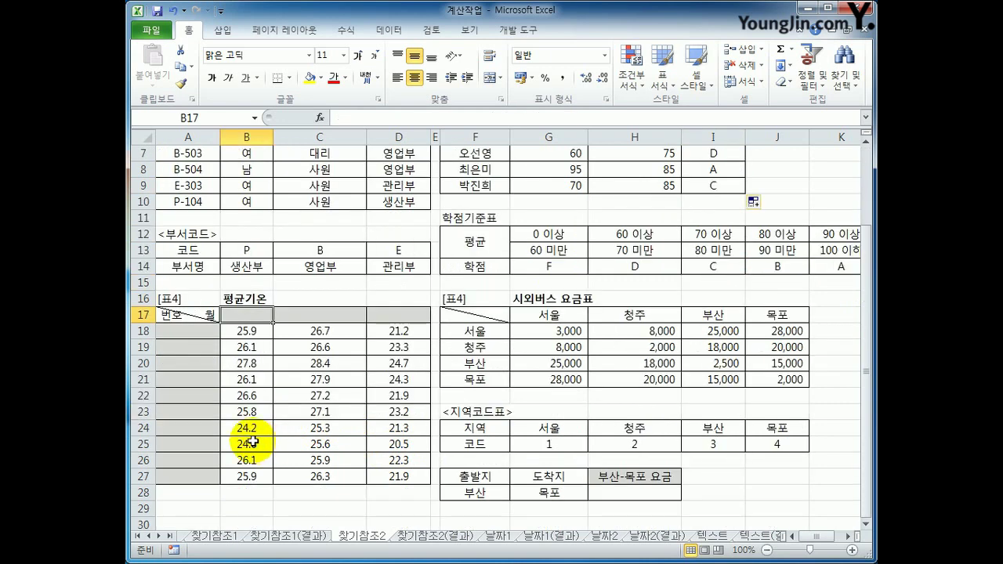
click(198, 336)
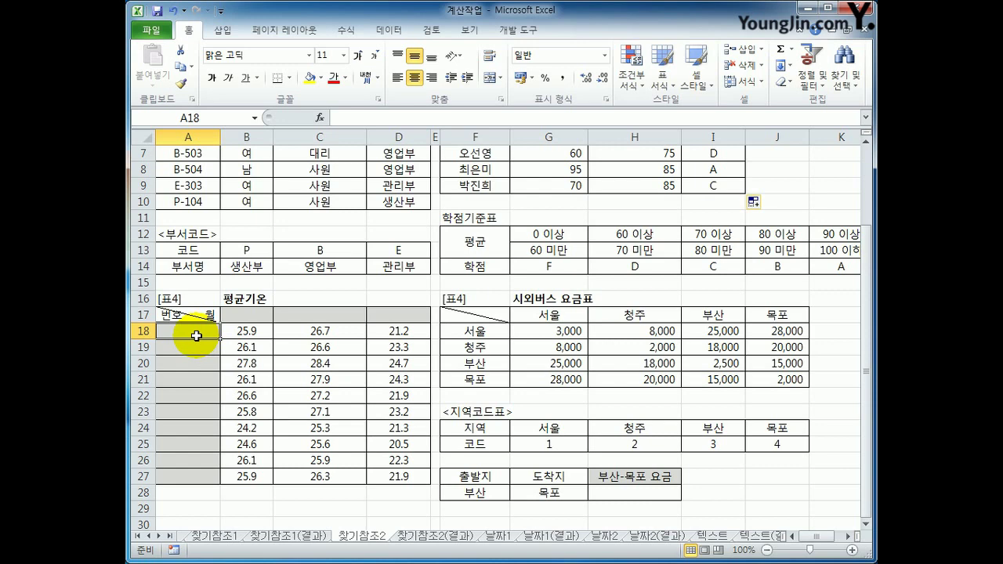
text(=)
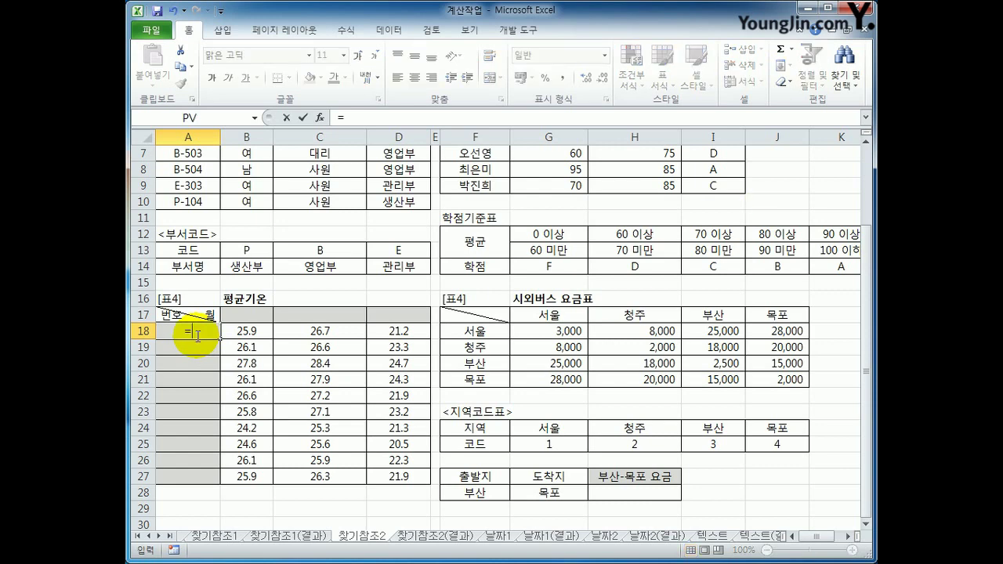
text(R)
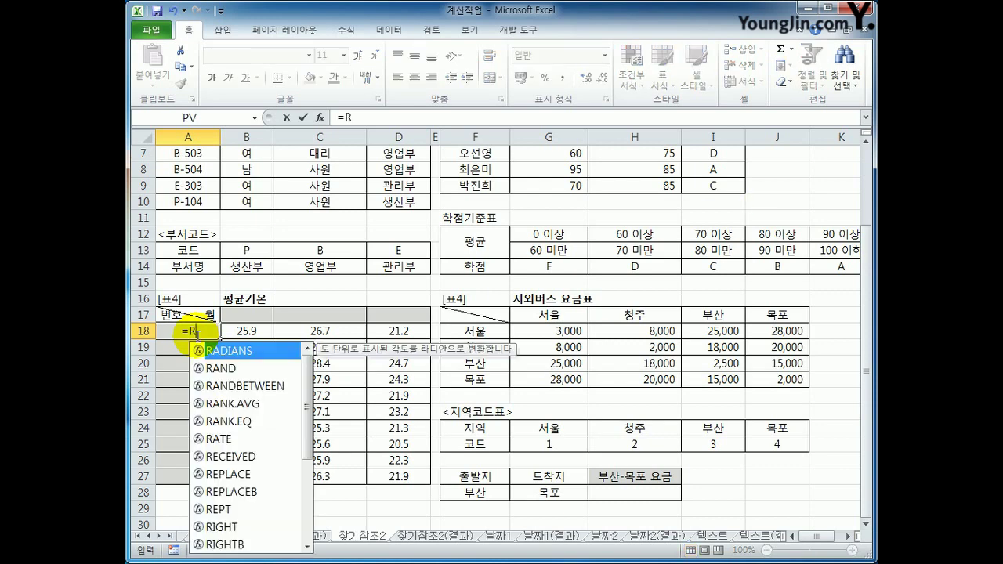
text(OW)
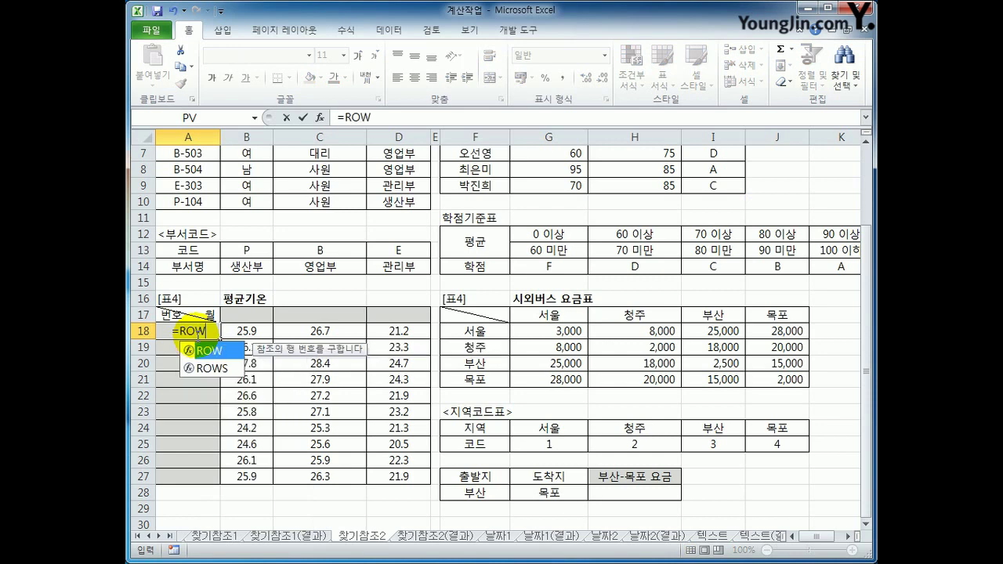
text(())
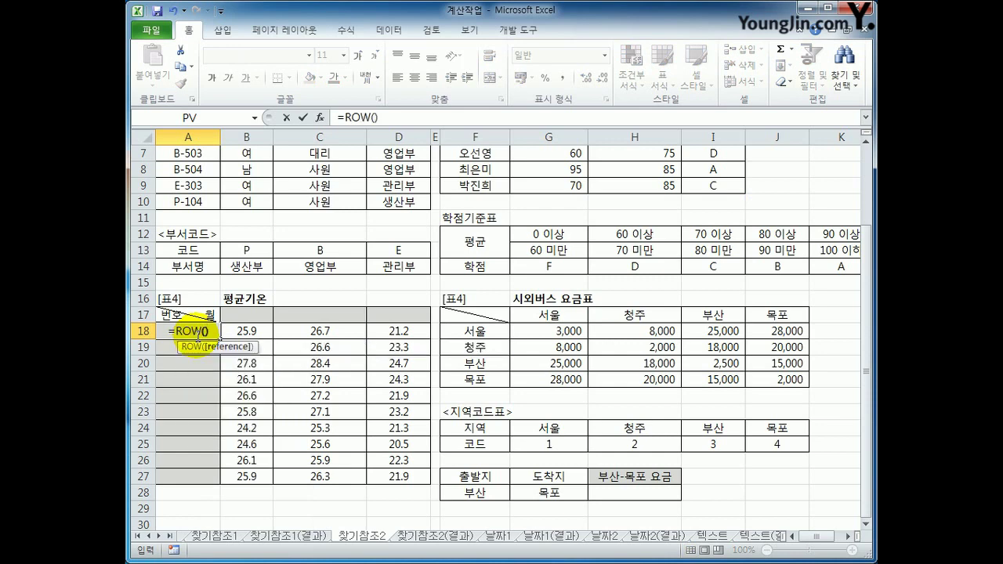
key(Return)
- Change the A18 formula to =ROW()-17 and fill it down through A27 for the 번호 column
click(195, 335)
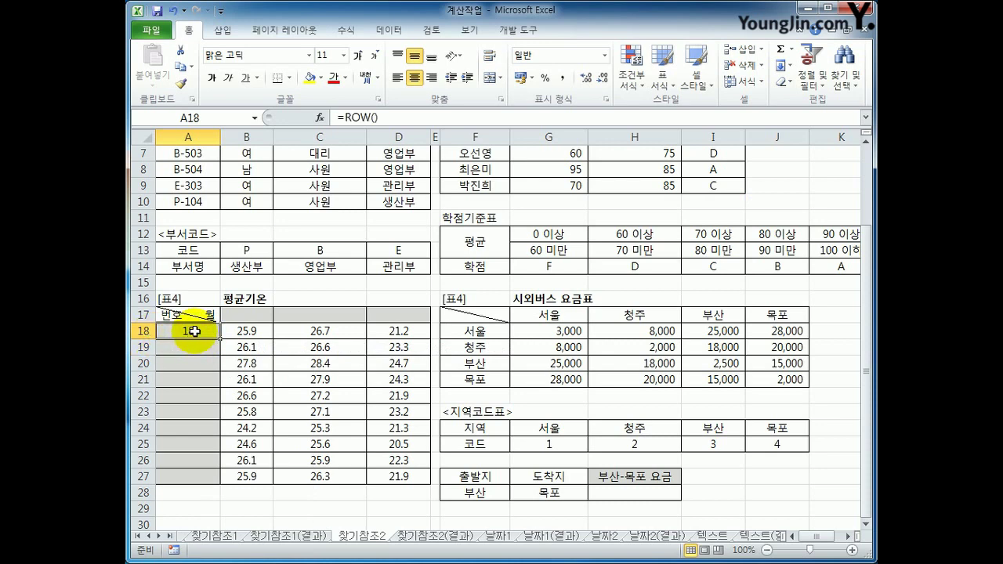
click(383, 119)
text(-)
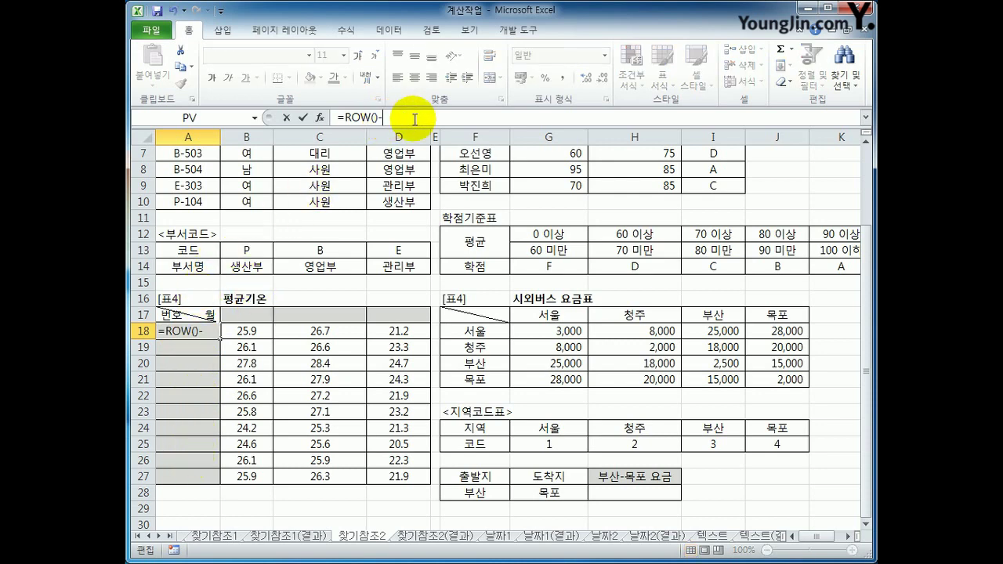
text(17)
key(Return)
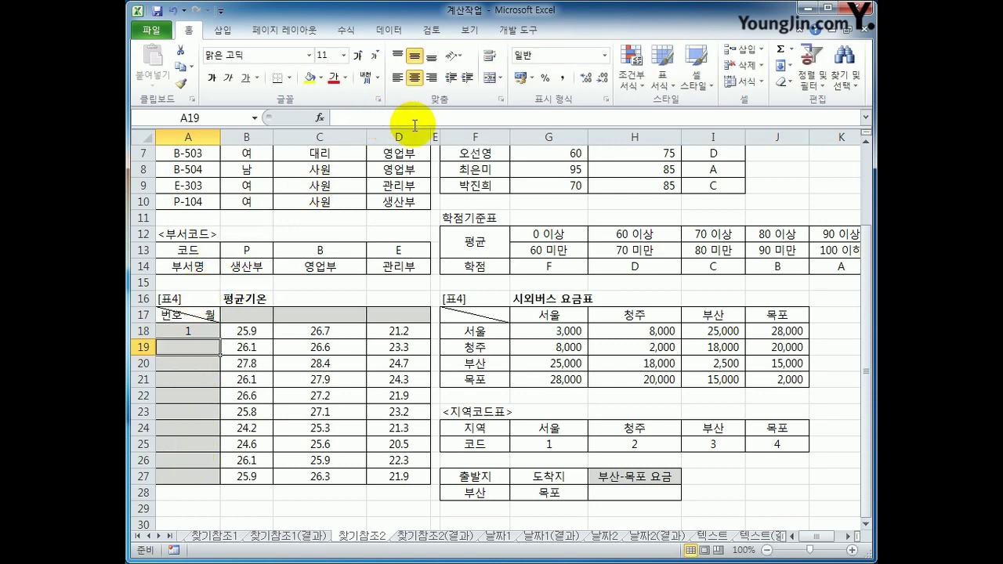
click(201, 332)
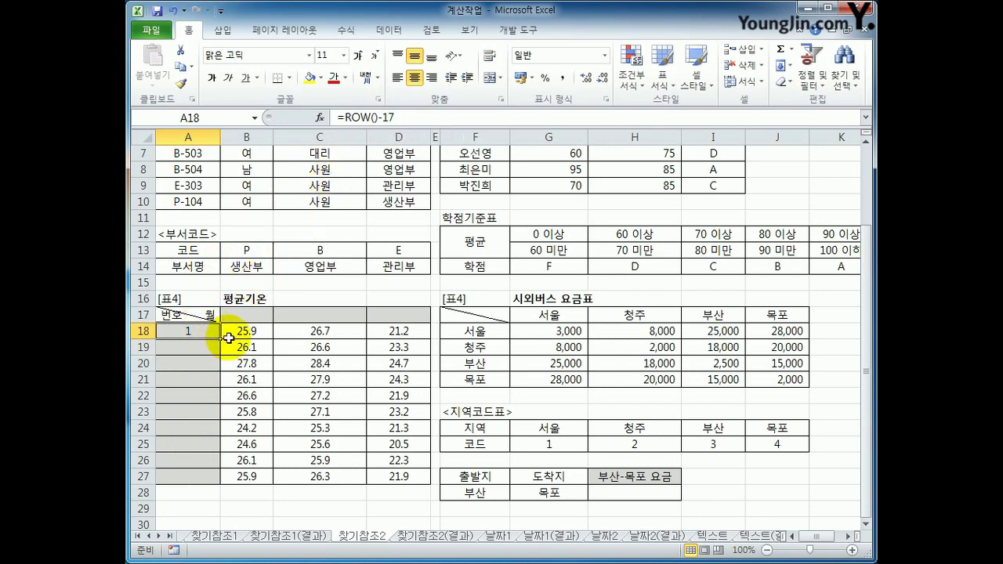
drag(223, 338, 208, 477)
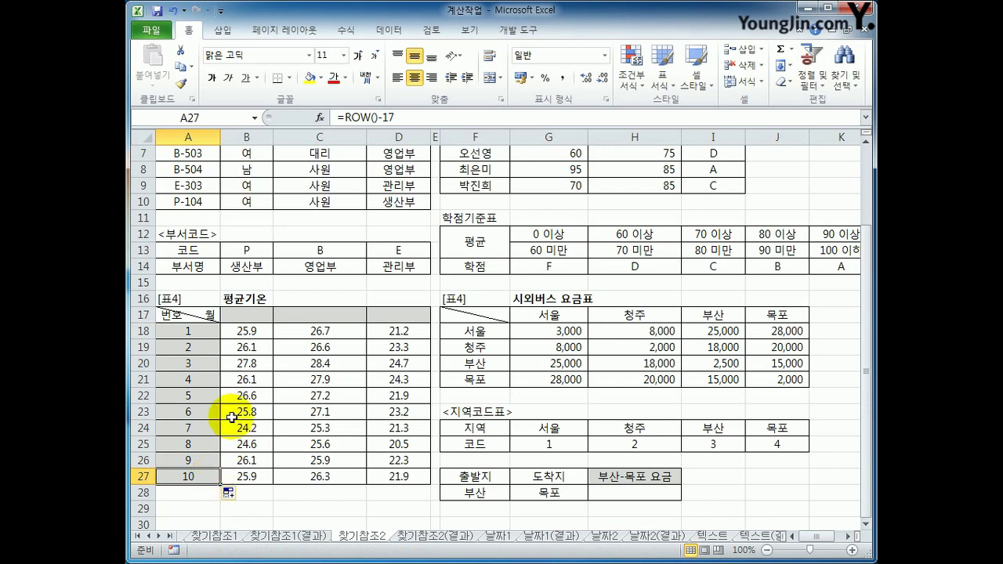
- Enter =COLUMN() in B17, the first 월 header cell of the 평균기온 table
click(263, 318)
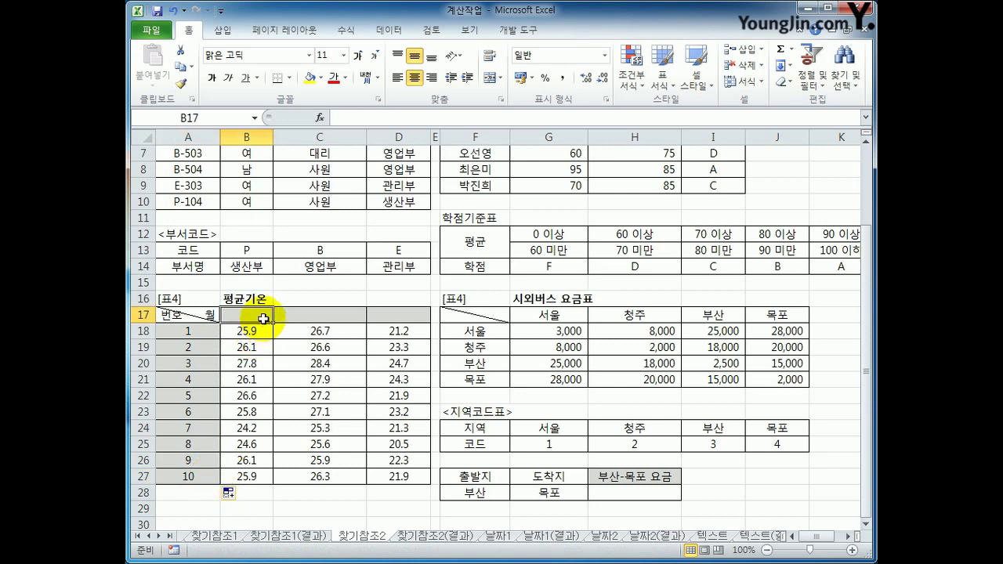
drag(264, 318, 380, 314)
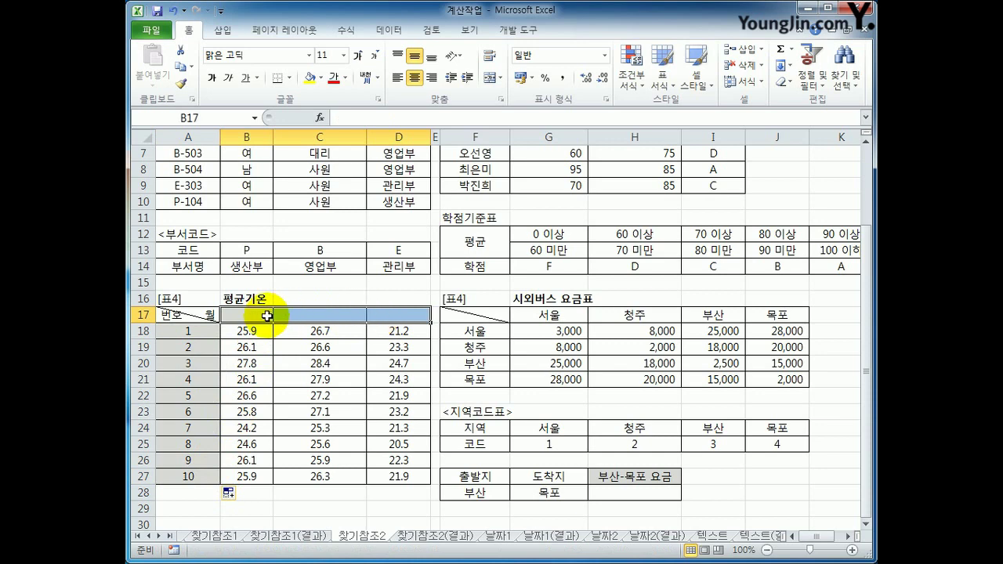
click(269, 314)
click(331, 316)
click(395, 317)
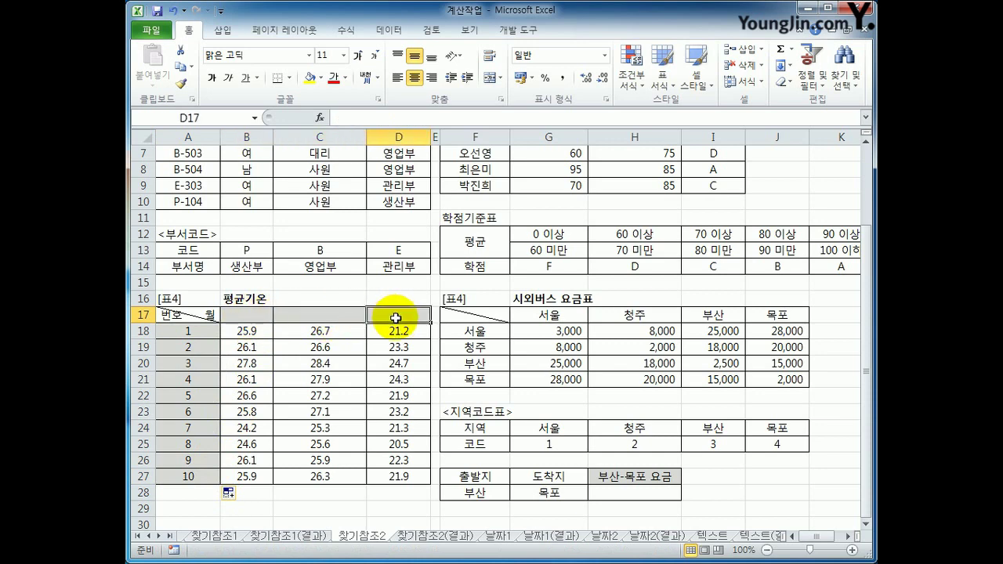
click(255, 317)
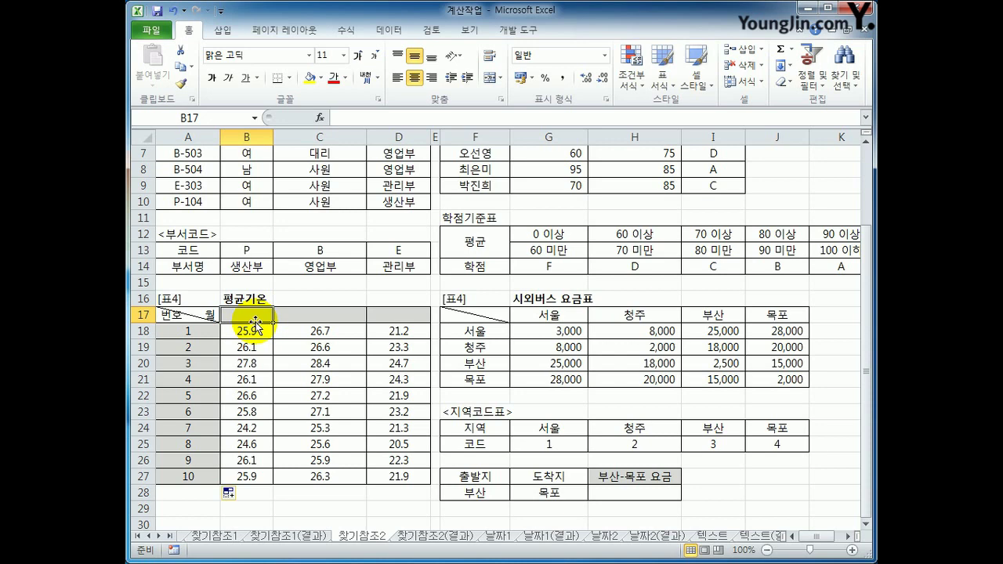
text(=CL)
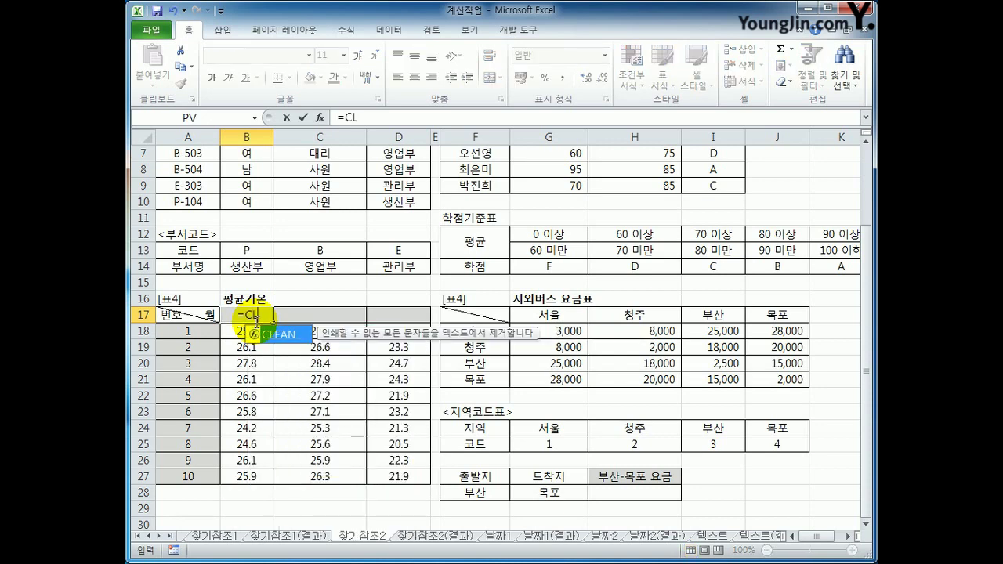
key(BackSpace)
text(OL)
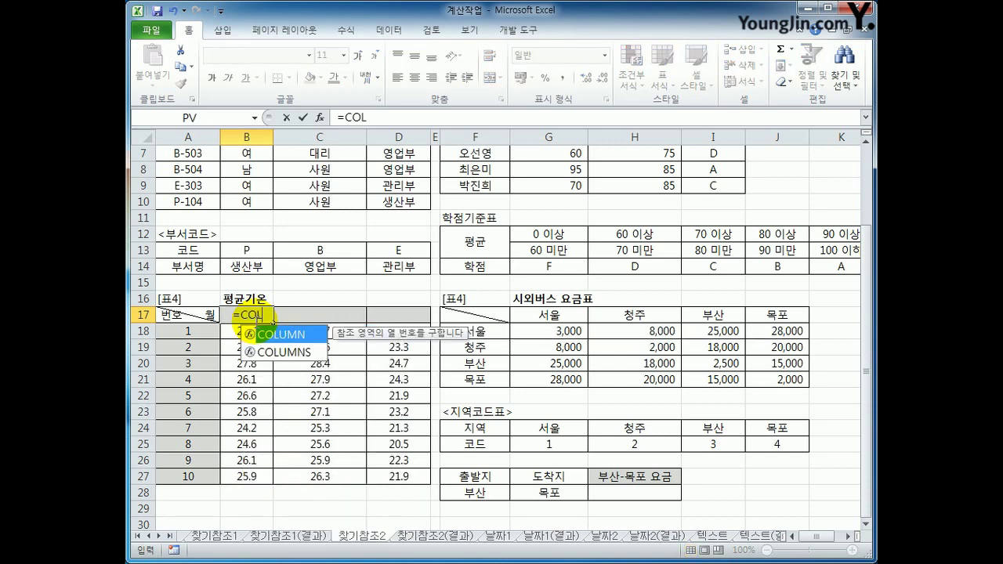
key(Tab)
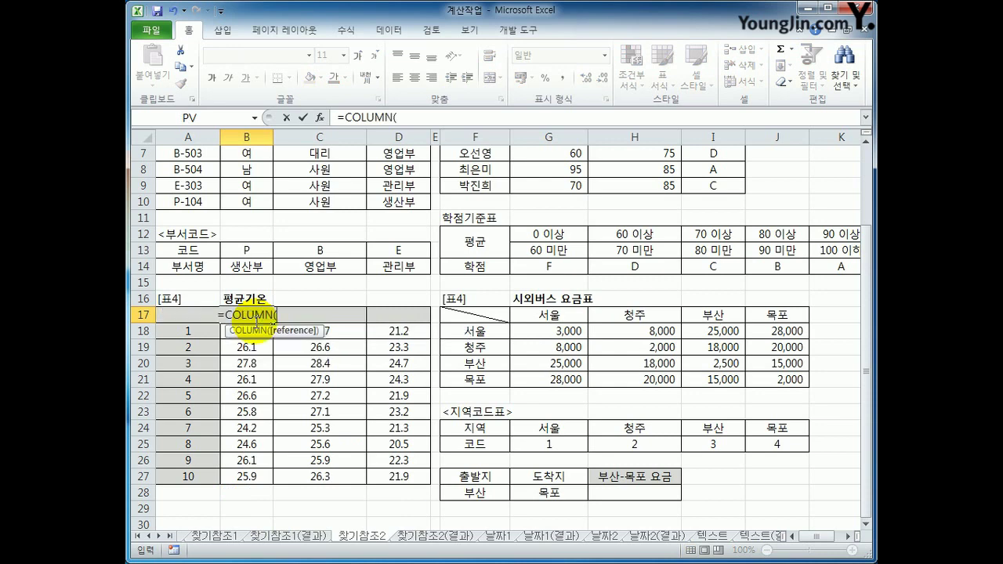
text())
key(Return)
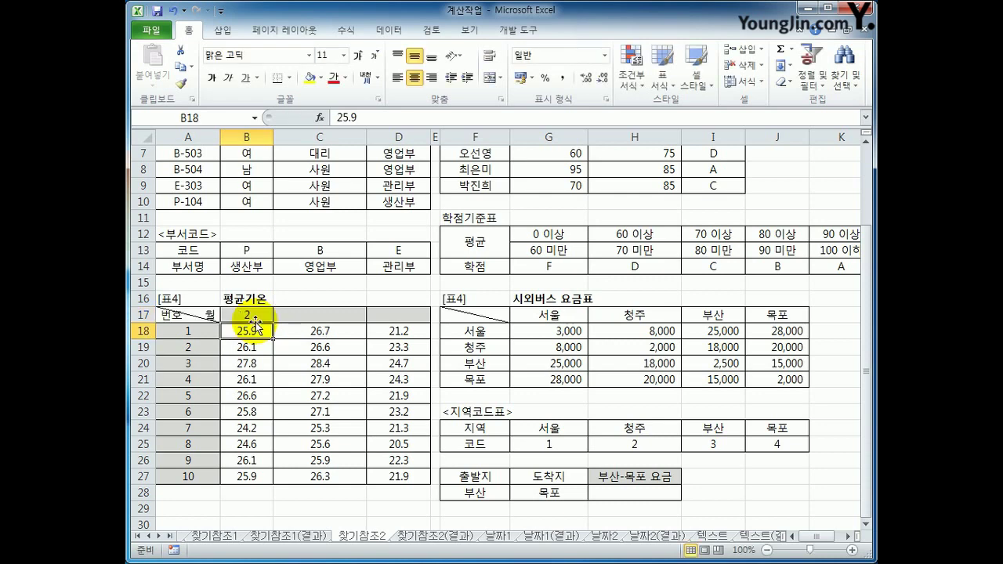
- Add 5 to the B17 header formula so it reads =COLUMN()+5
click(254, 318)
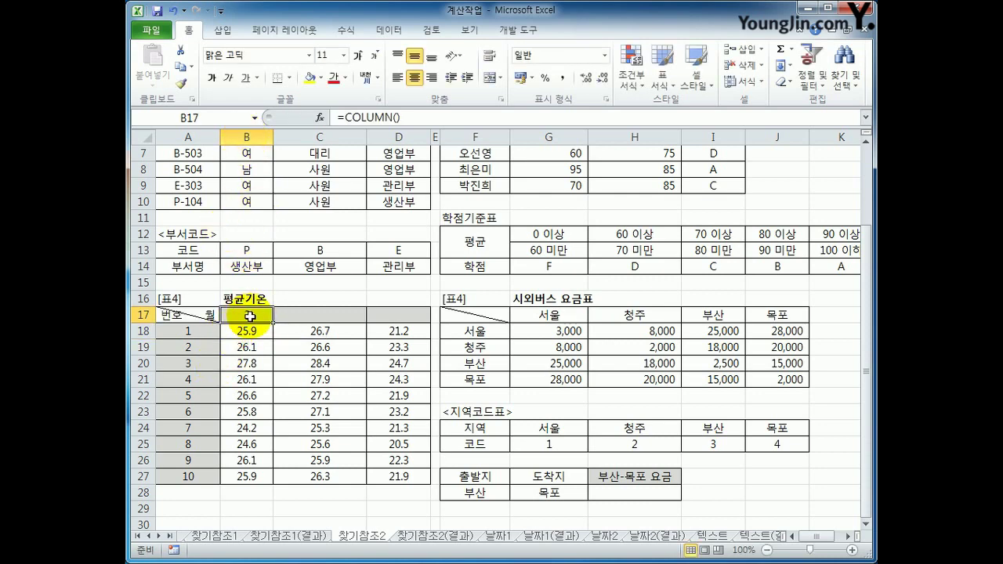
double_click(250, 316)
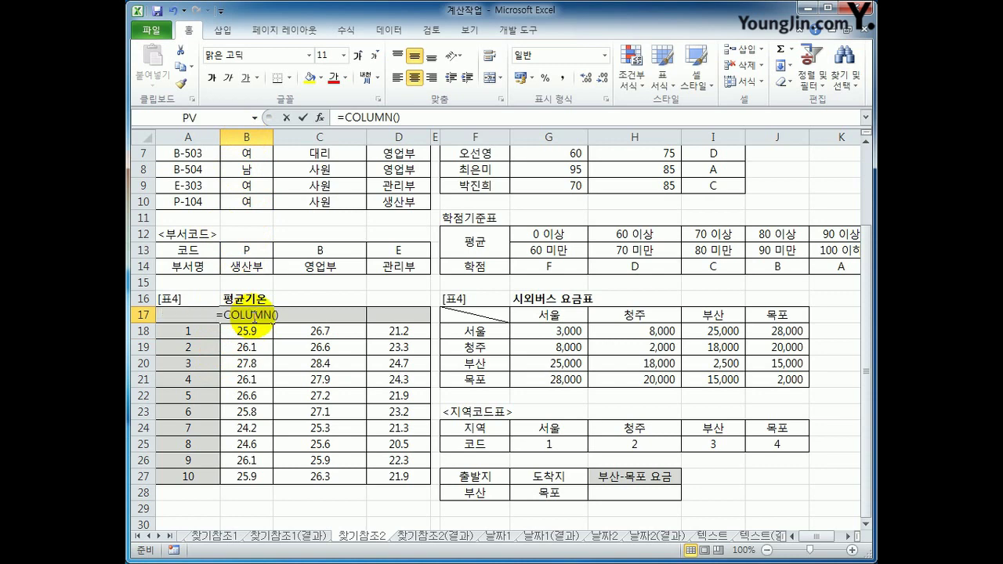
text(+5)
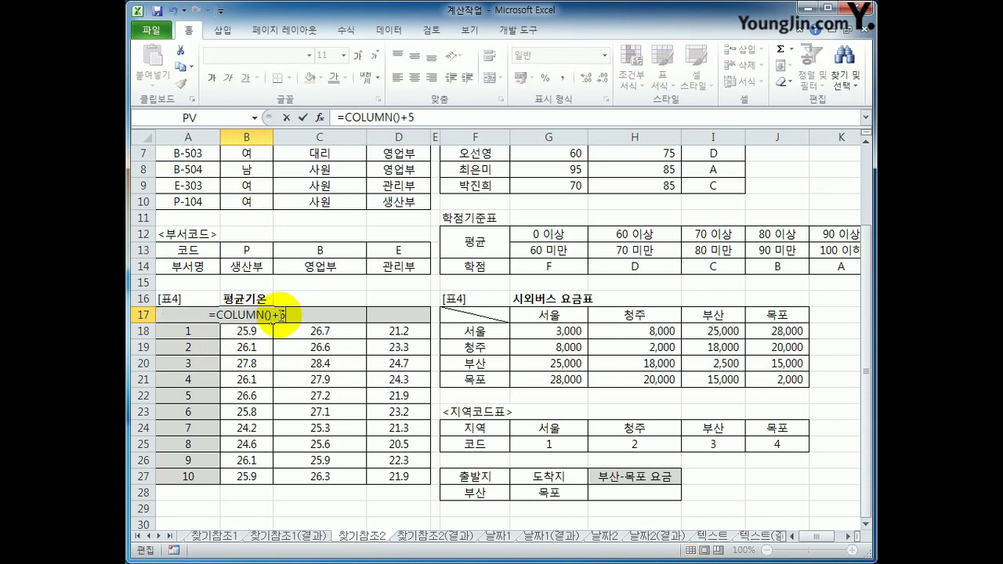
key(Return)
key(Up)
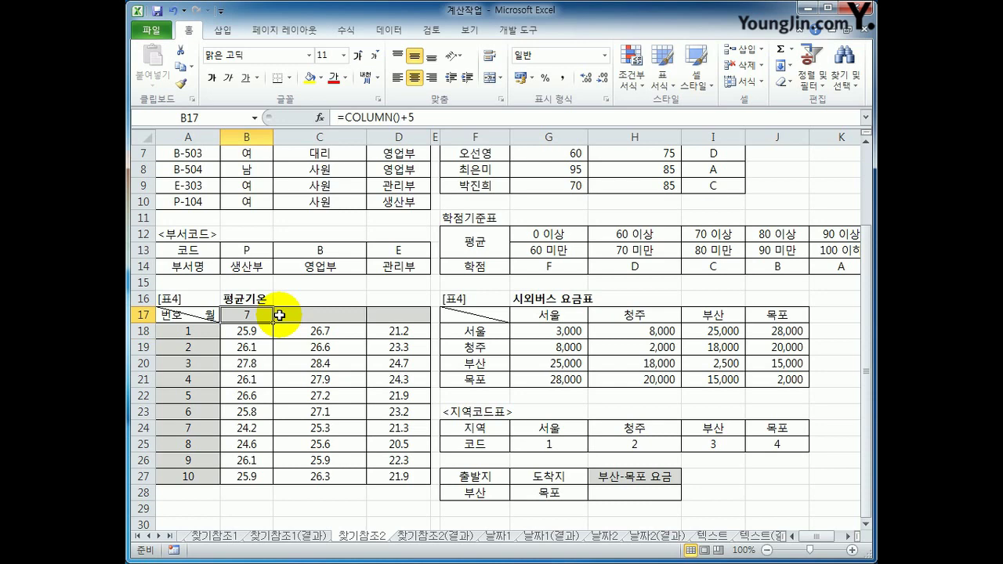
- Append &"월" to the B17 header formula so it reads =COLUMN()+5&"월" and fill it across through D17
click(419, 117)
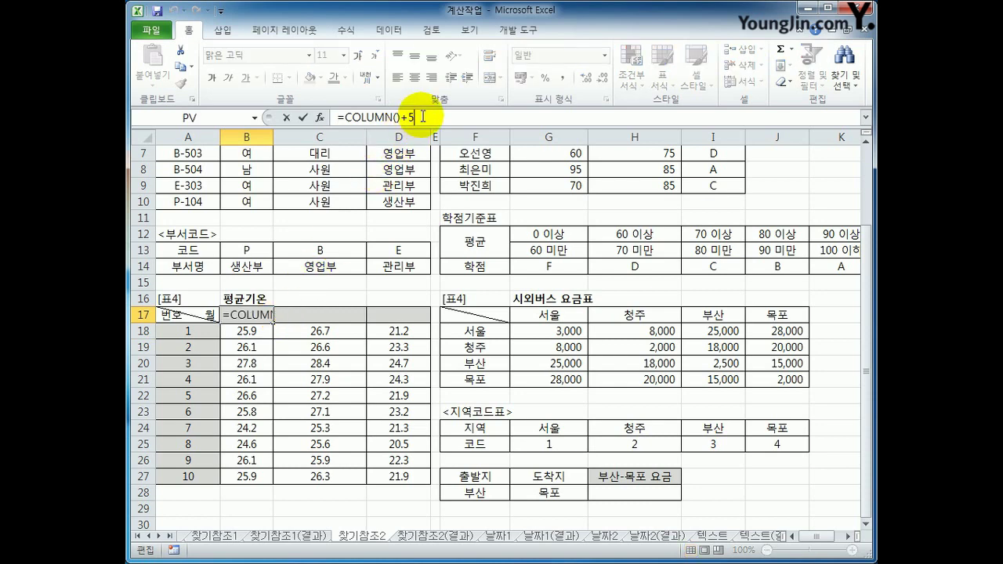
text(&)
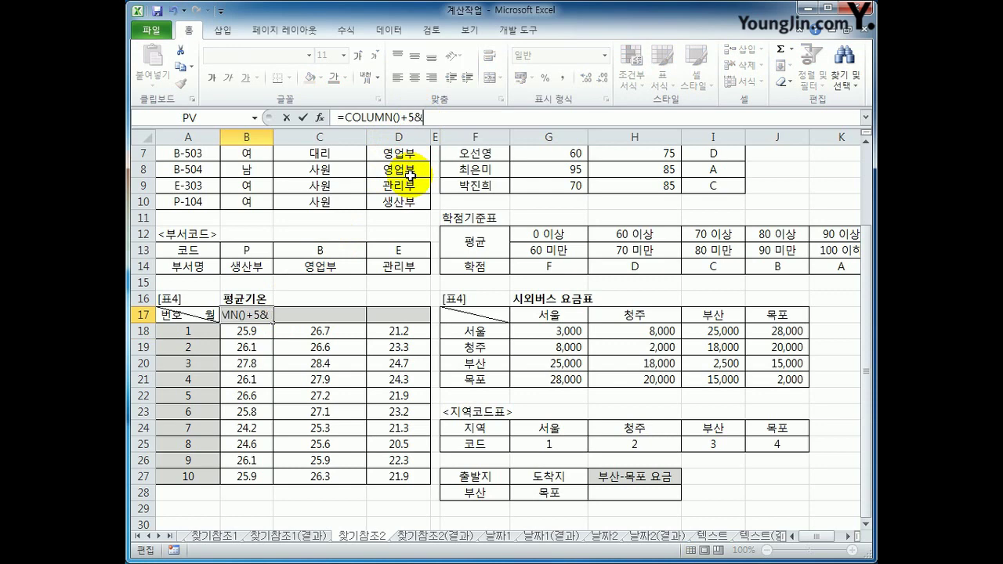
text("월")
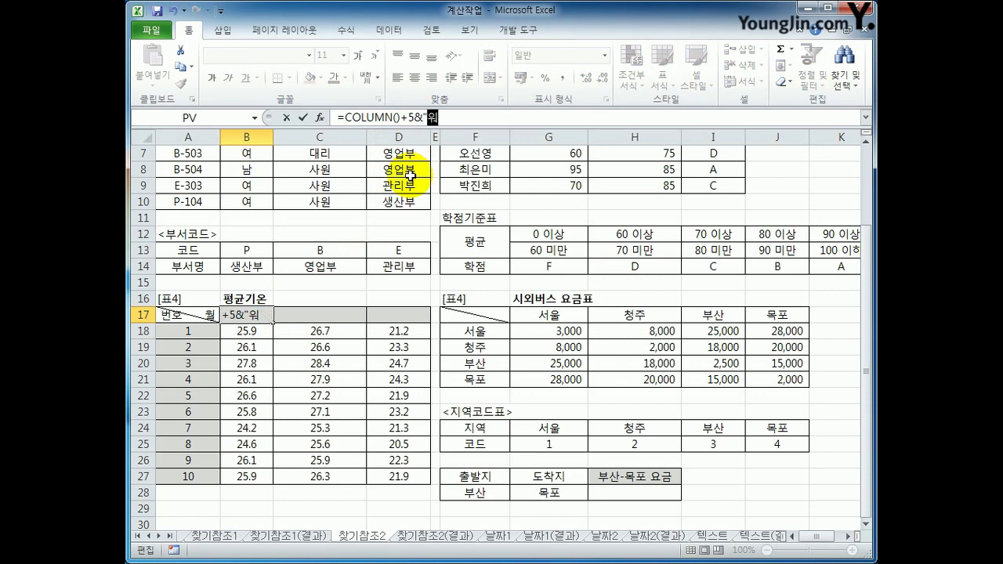
key(Return)
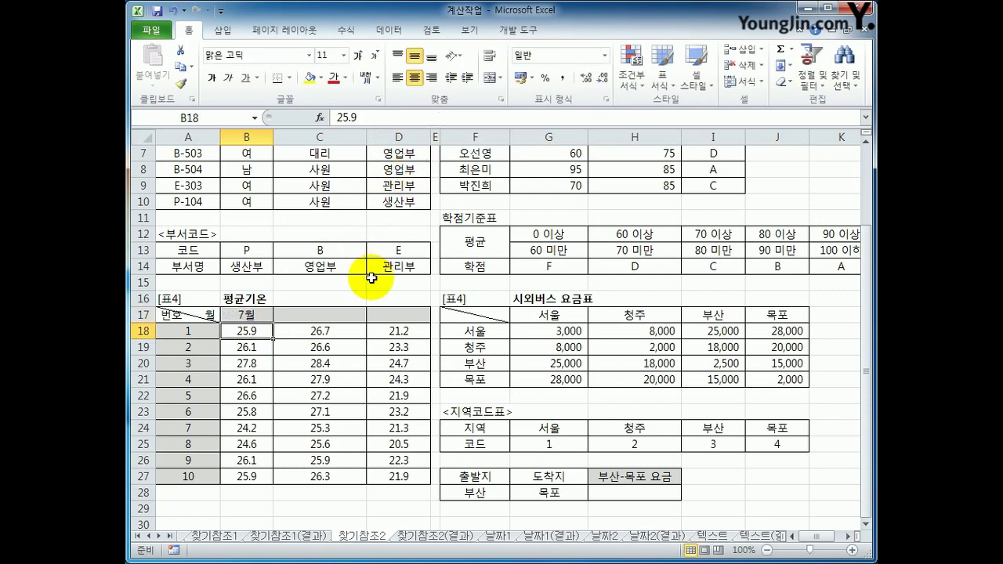
click(247, 315)
drag(273, 322, 399, 325)
click(399, 321)
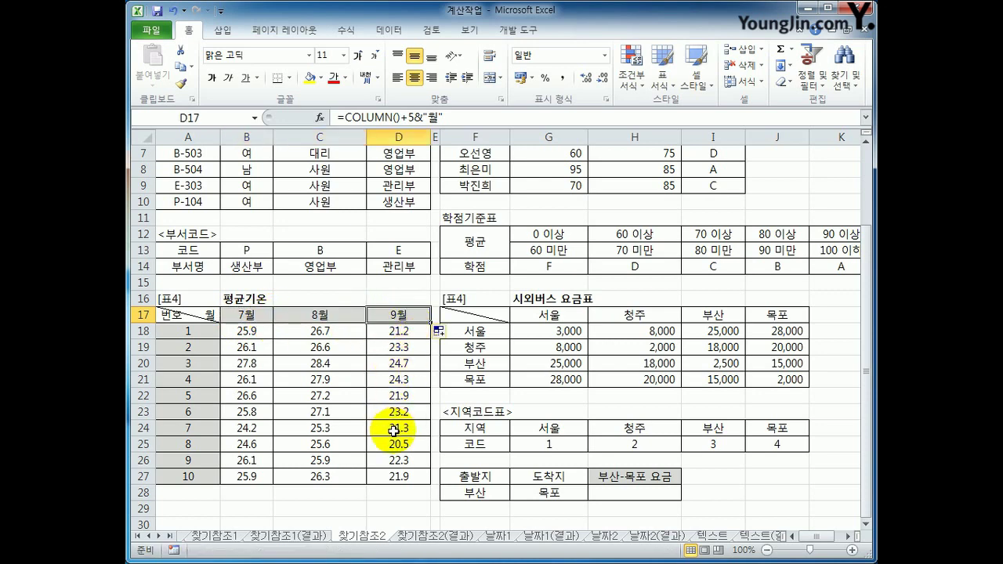
- Examine the fares in G18:J21, the 지역코드표 in G24:J25 and the 출발지 and 도착지 cells needed for 부산-목포 요금
click(602, 494)
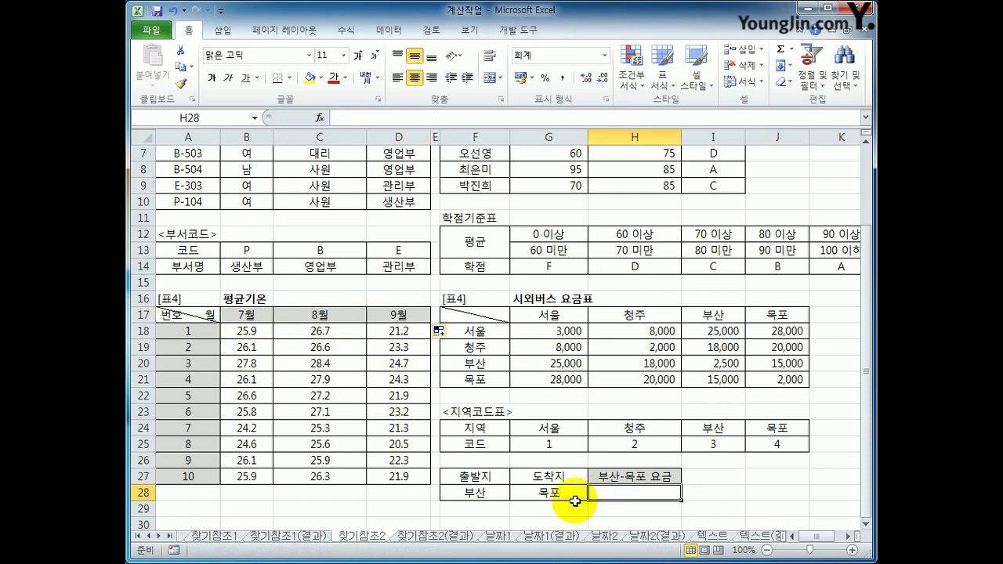
drag(544, 333, 764, 382)
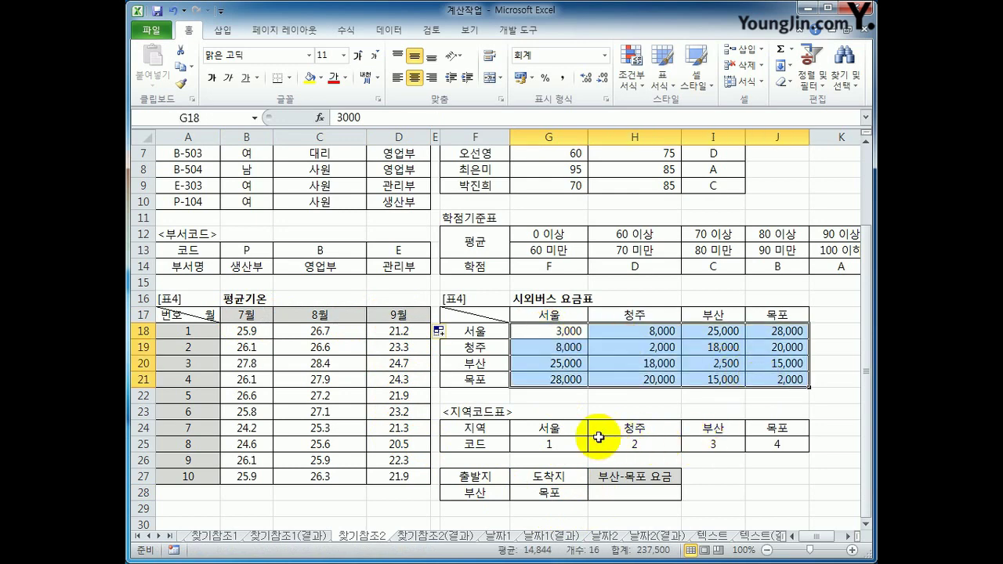
drag(565, 434, 773, 448)
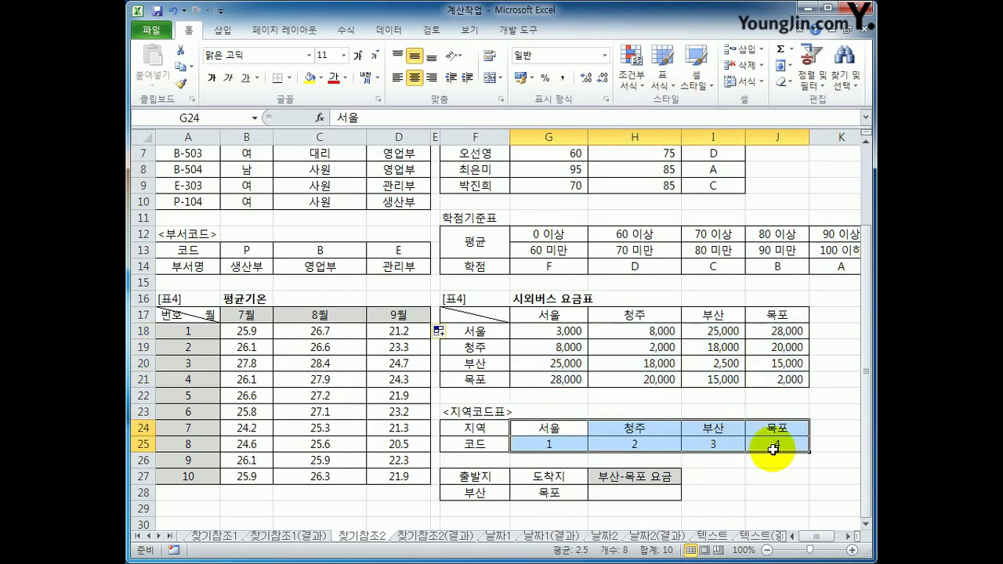
click(482, 494)
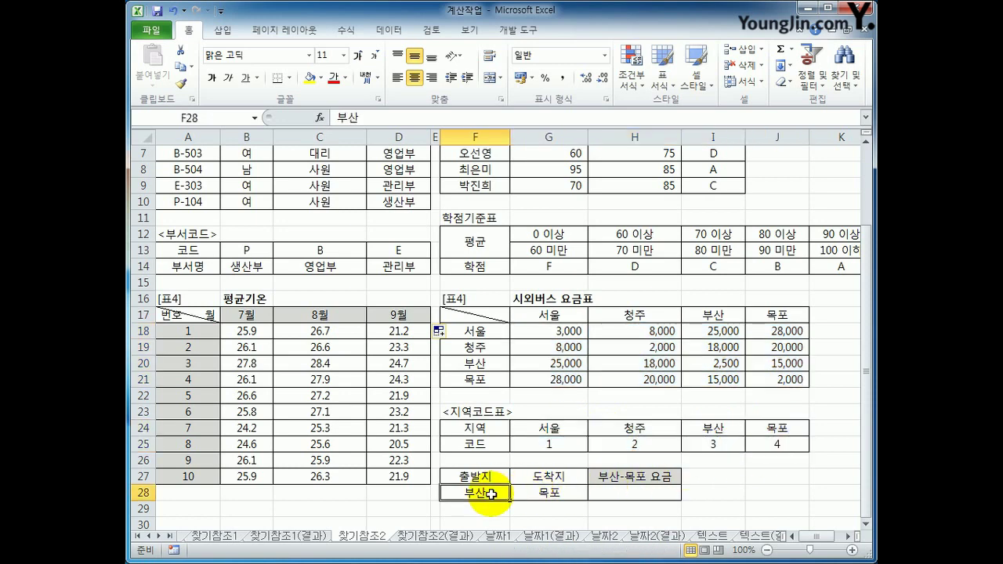
click(553, 493)
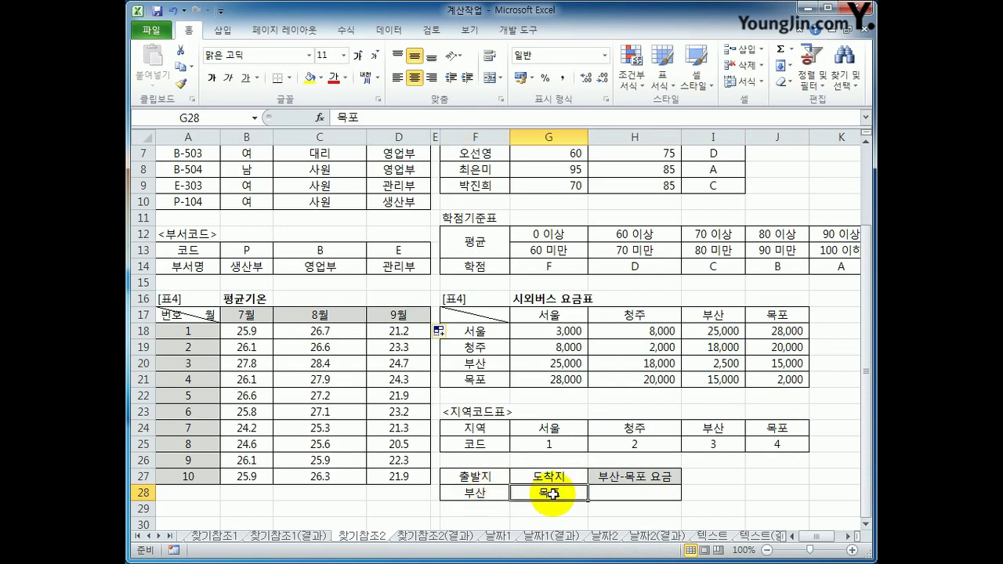
click(639, 494)
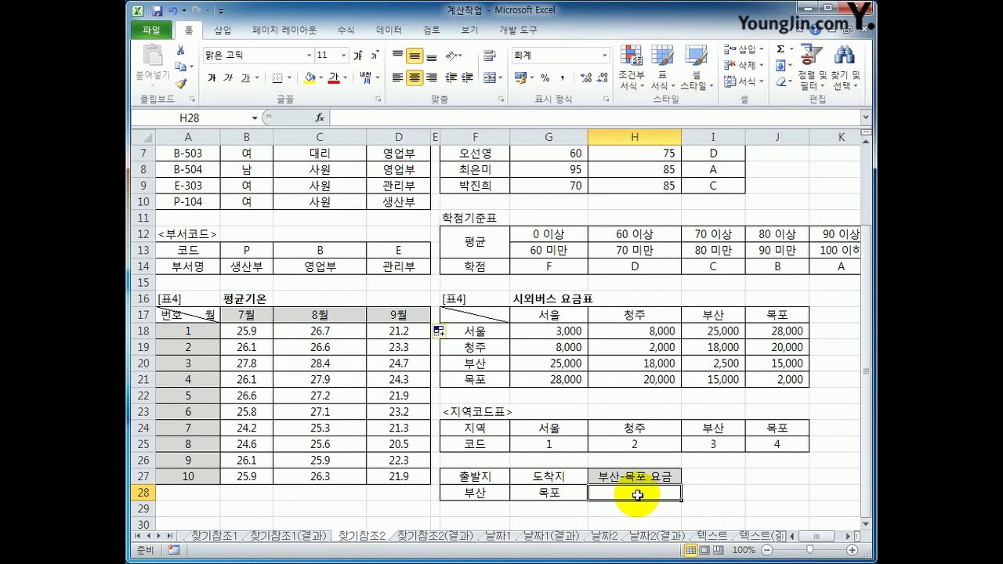
drag(566, 332, 759, 377)
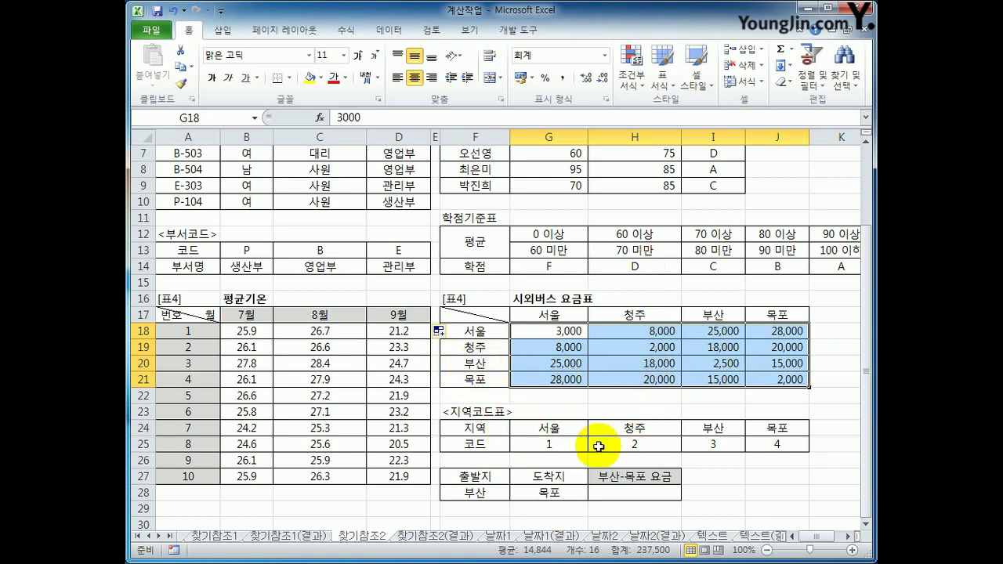
drag(548, 429, 774, 445)
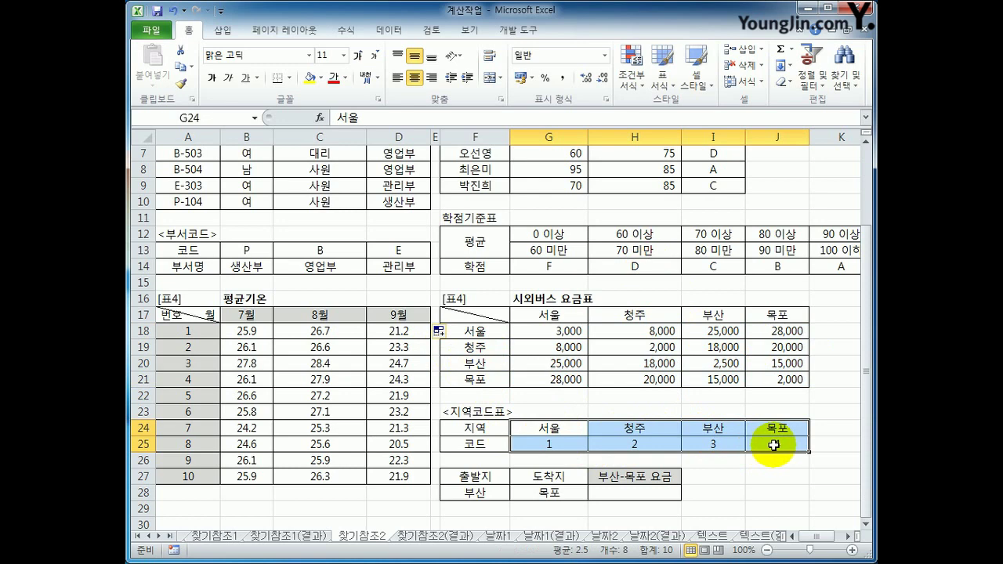
click(467, 494)
click(535, 492)
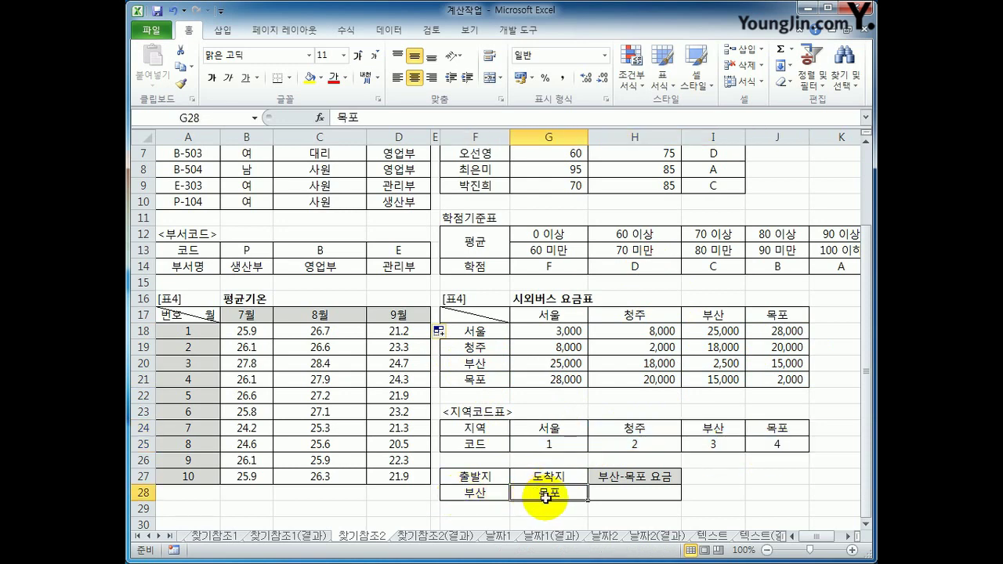
- Compare the 지역코드표 codes with the 시외버스 요금표 row and column cities and with the 출발지 and 도착지 entries
drag(549, 433, 780, 440)
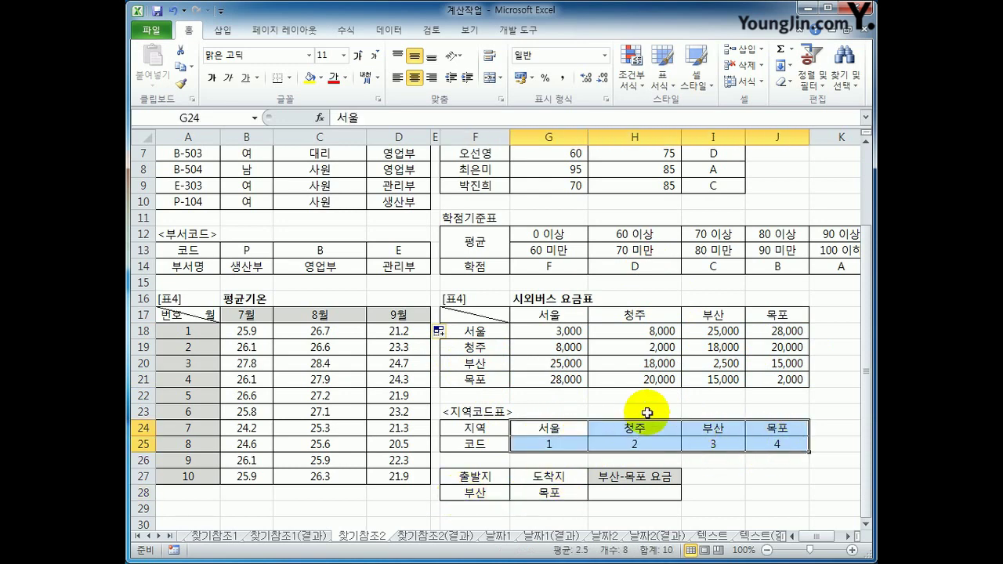
click(542, 444)
click(477, 330)
click(528, 315)
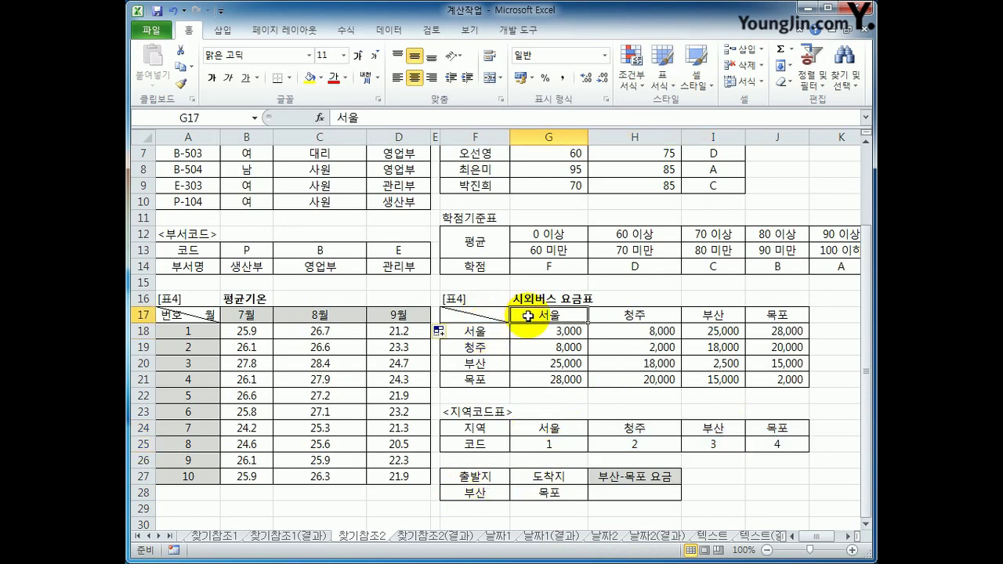
click(482, 347)
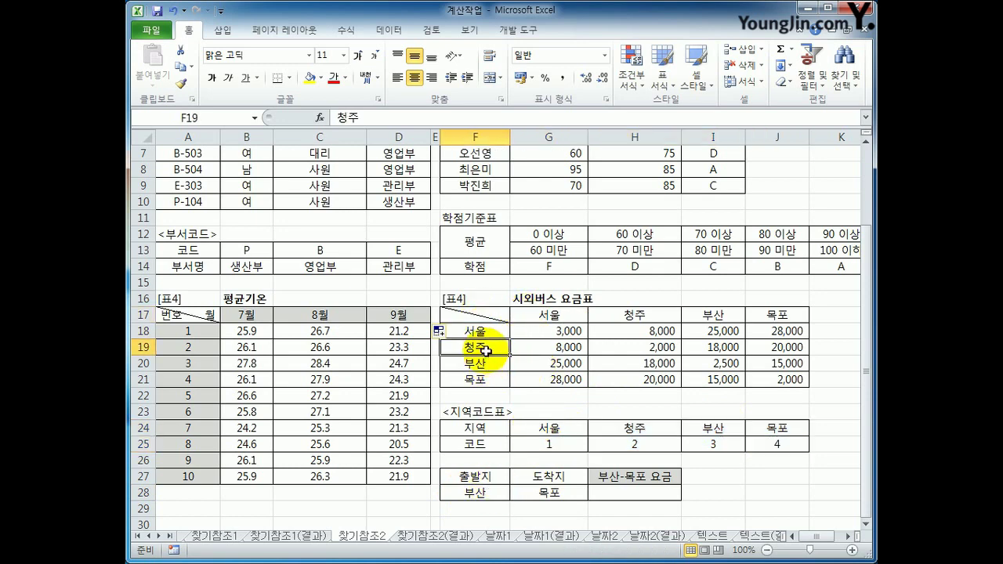
click(637, 318)
click(490, 366)
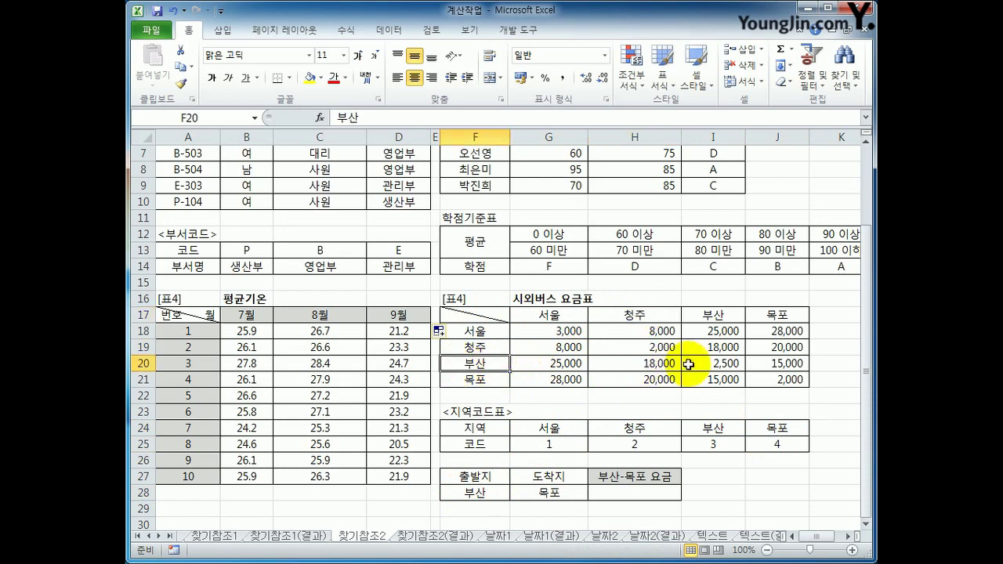
click(713, 313)
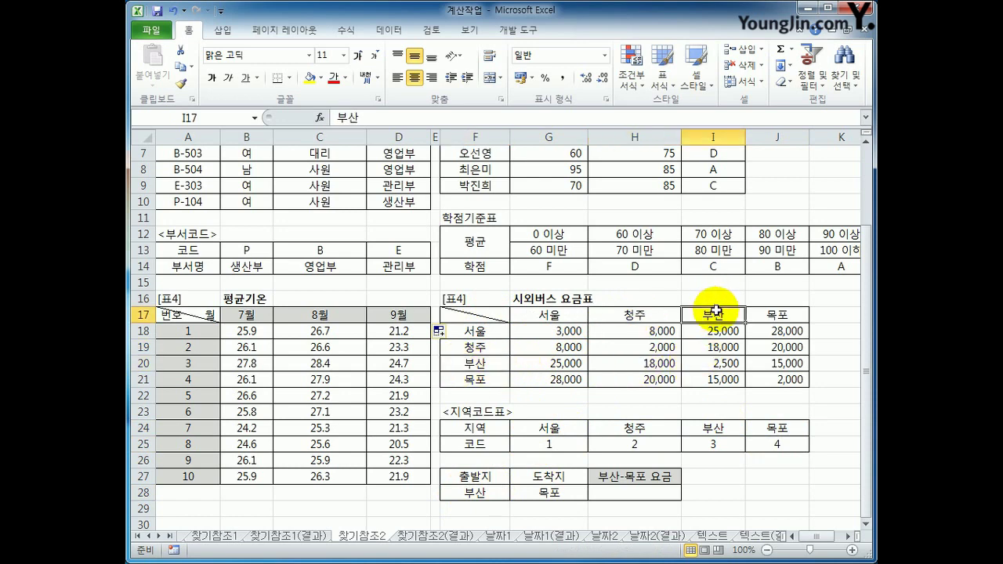
click(472, 493)
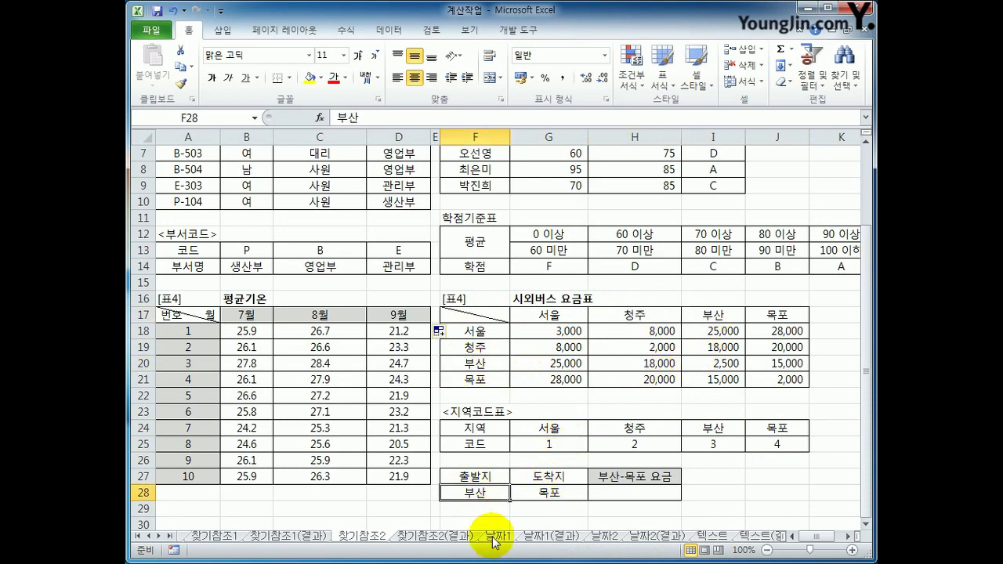
click(717, 443)
click(549, 492)
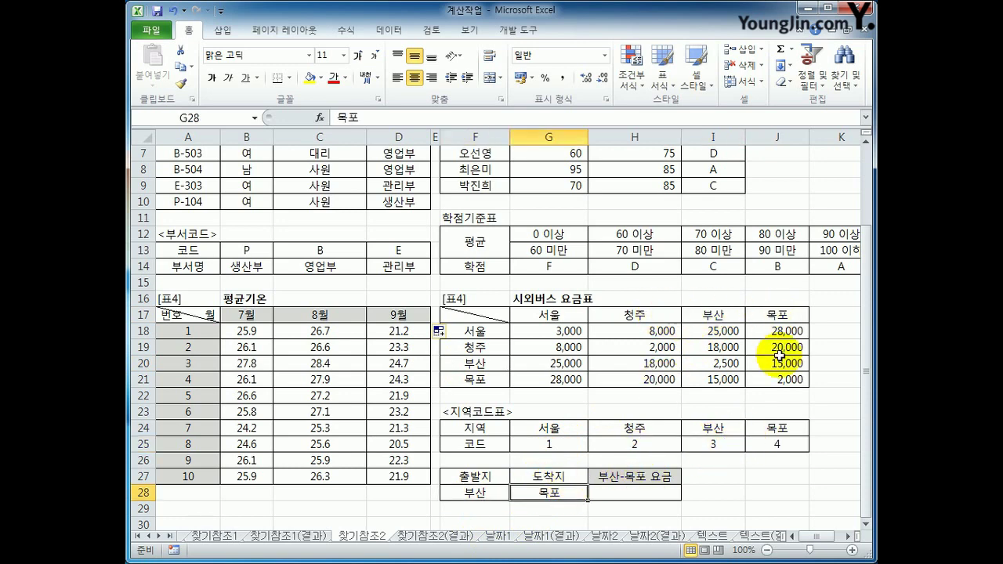
- In H28 under 부산-목포 요금, start an INDEX formula with the fare range G18:J21 as its array
click(662, 492)
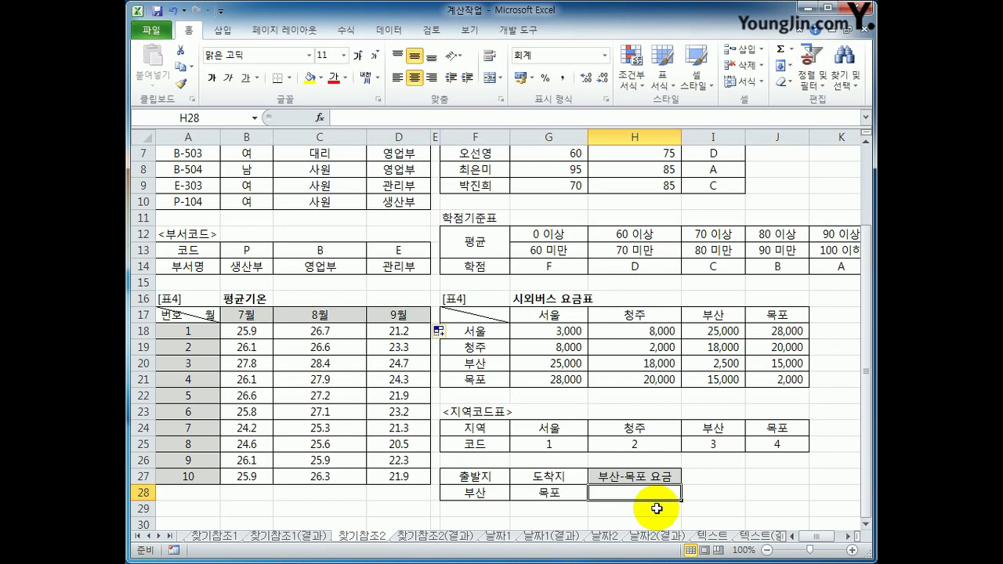
text(=)
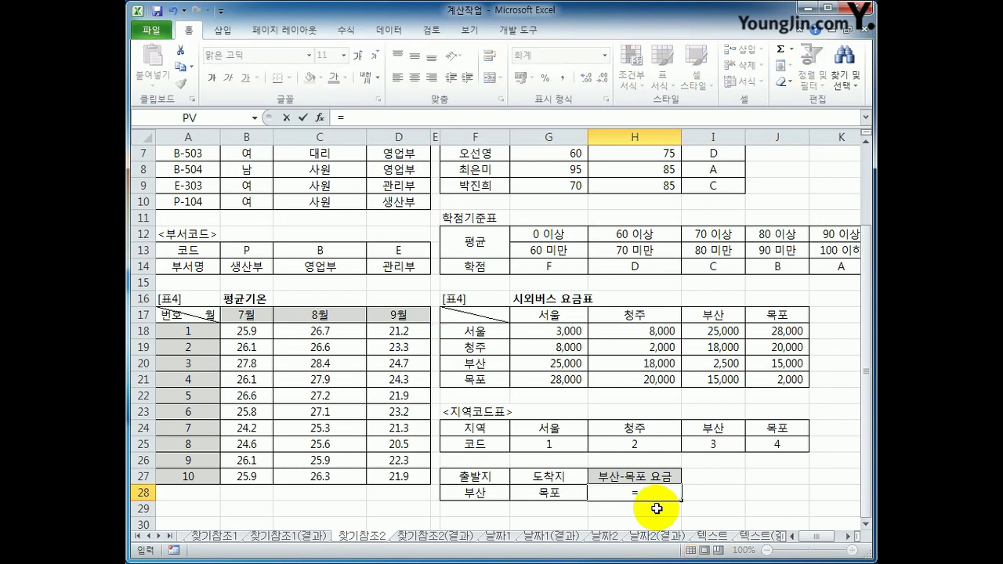
text(INDEX()
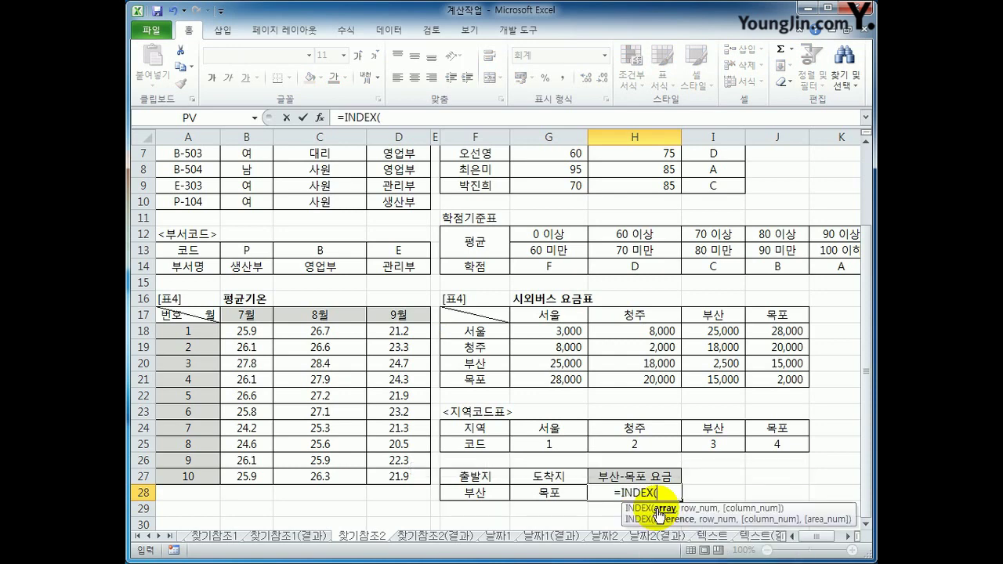
drag(557, 327, 756, 381)
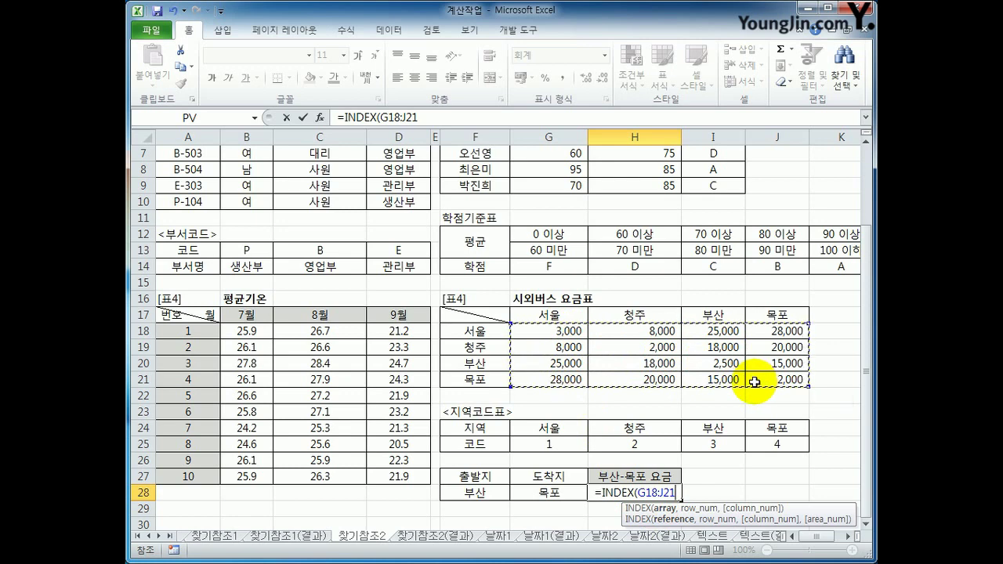
text(,)
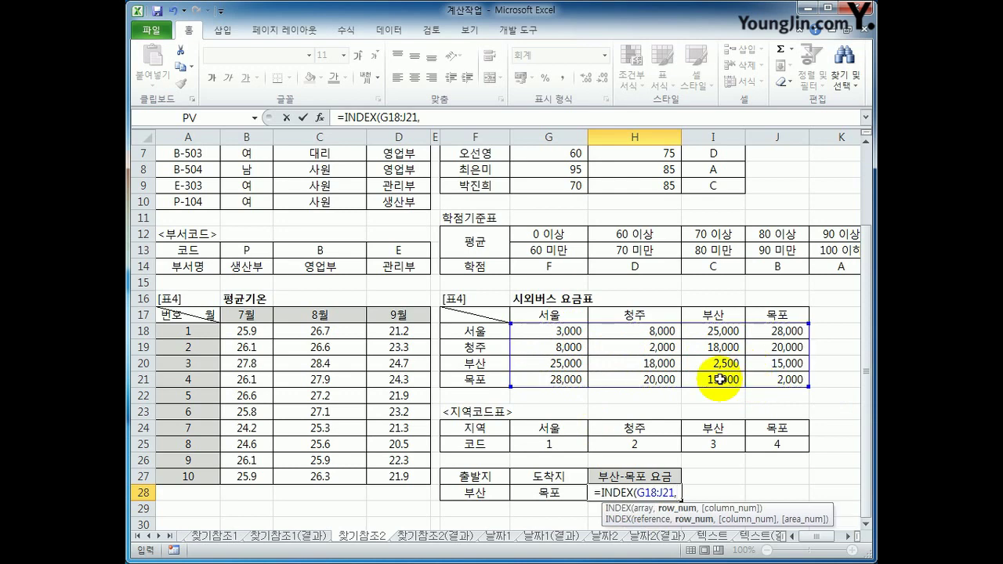
- As the INDEX row number, nest an HLOOKUP of 부산 in F20 within the absolute code range $G$24:$J$25
text(HL)
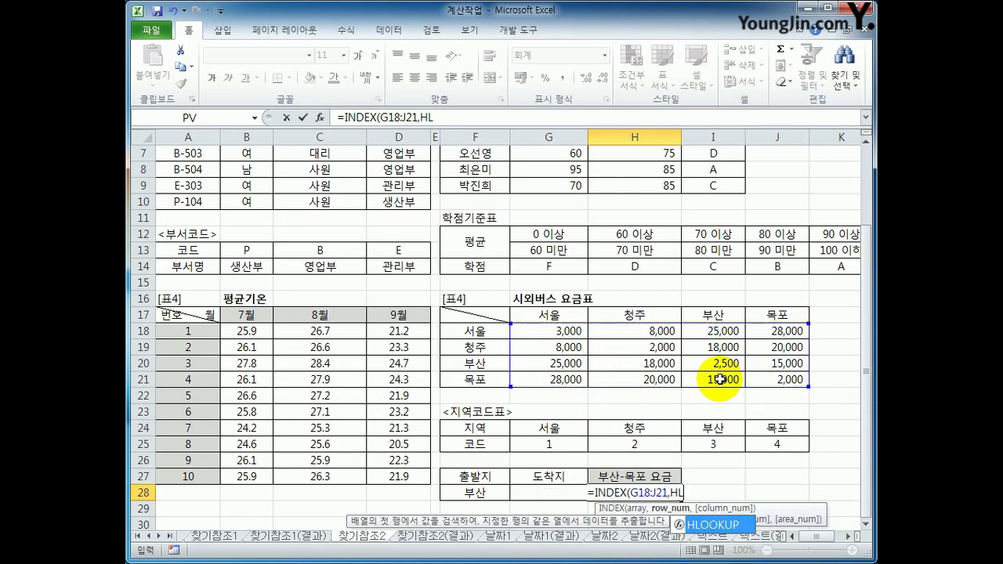
key(Tab)
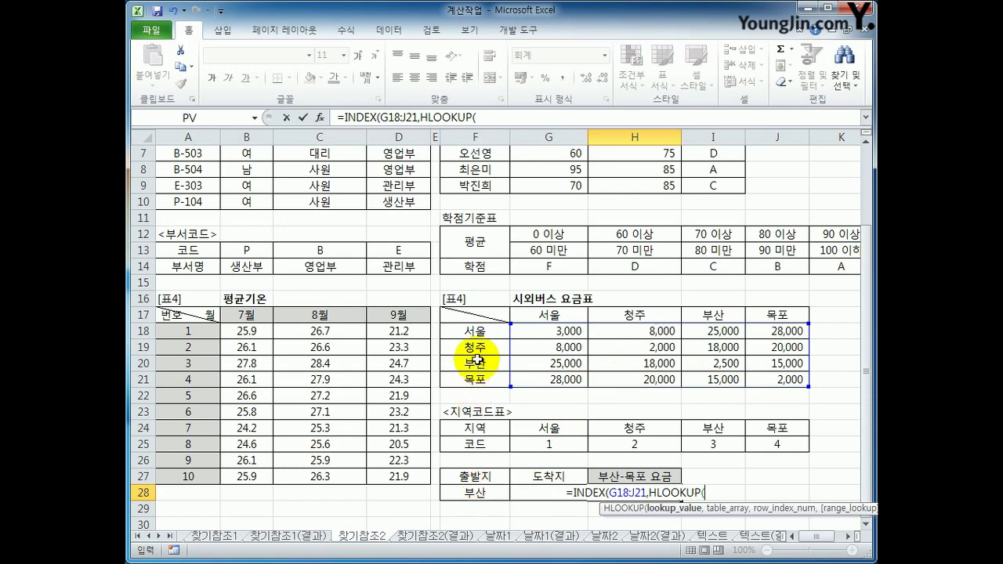
click(477, 362)
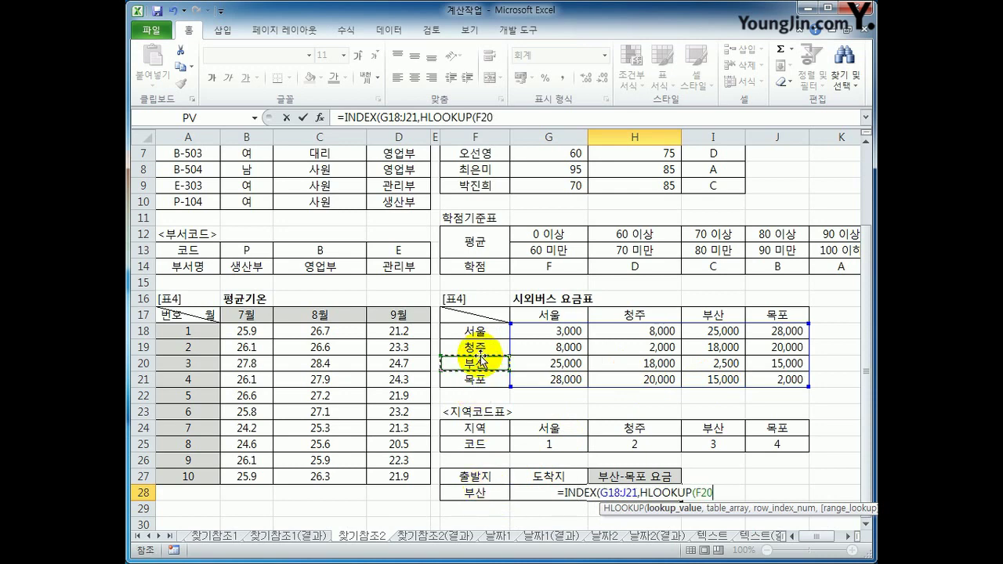
text(,)
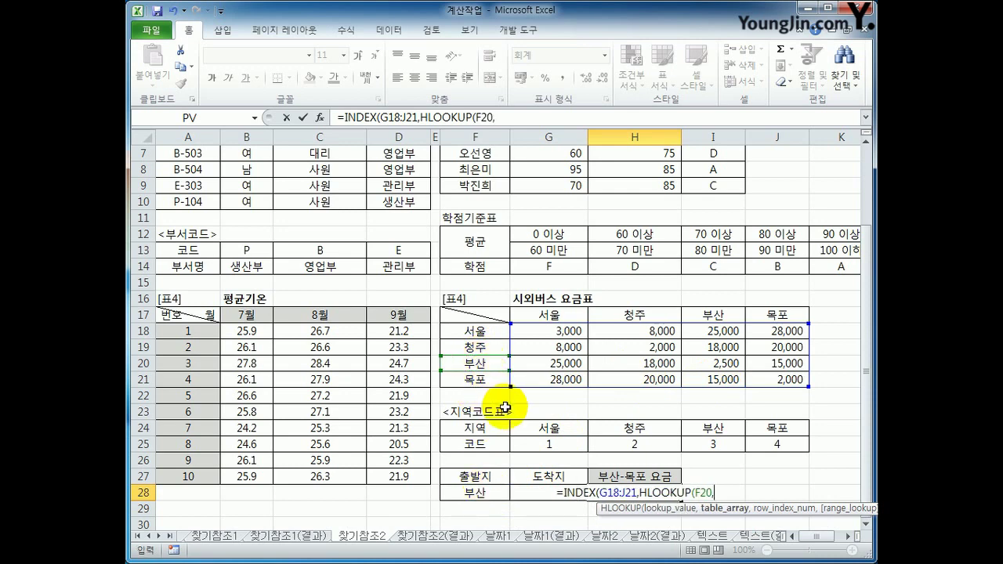
drag(542, 424, 755, 443)
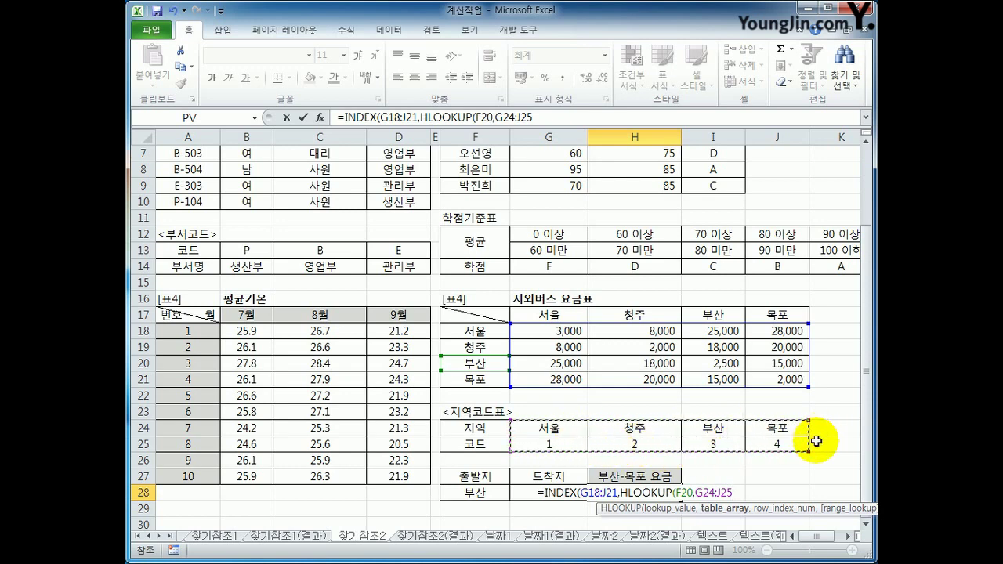
key(F4)
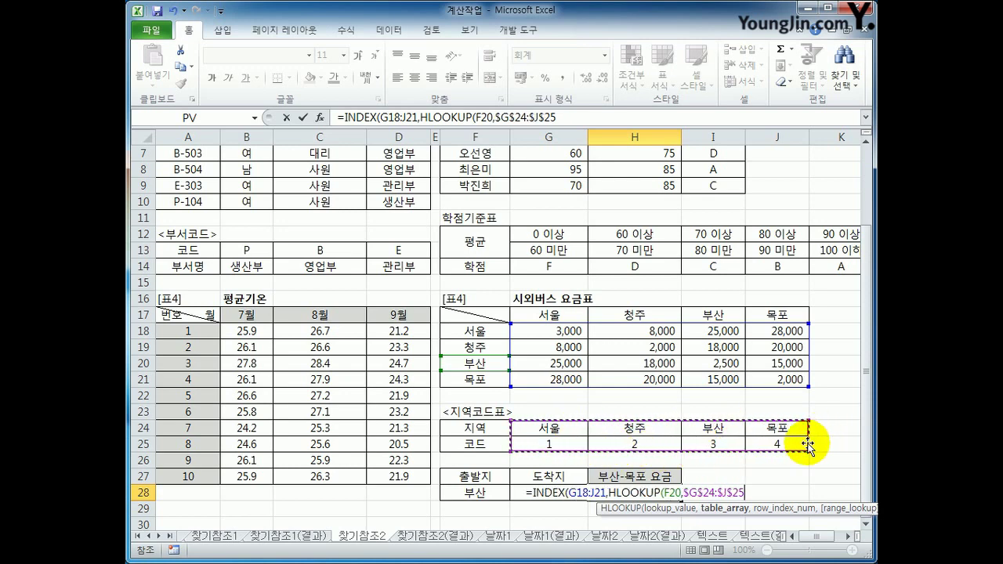
text(,)
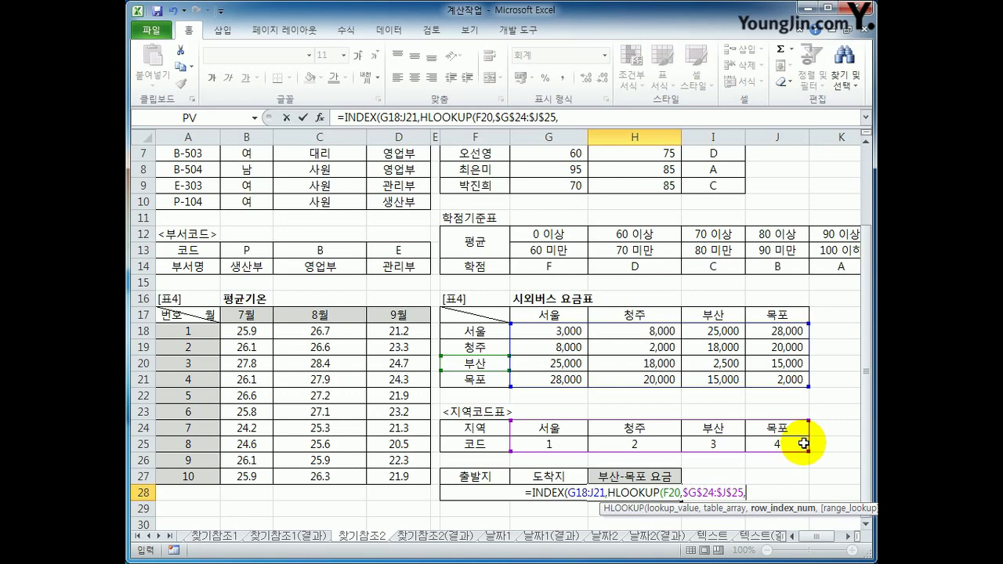
- Complete the row-number HLOOKUP with row index 2 and exact match FALSE
text(2)
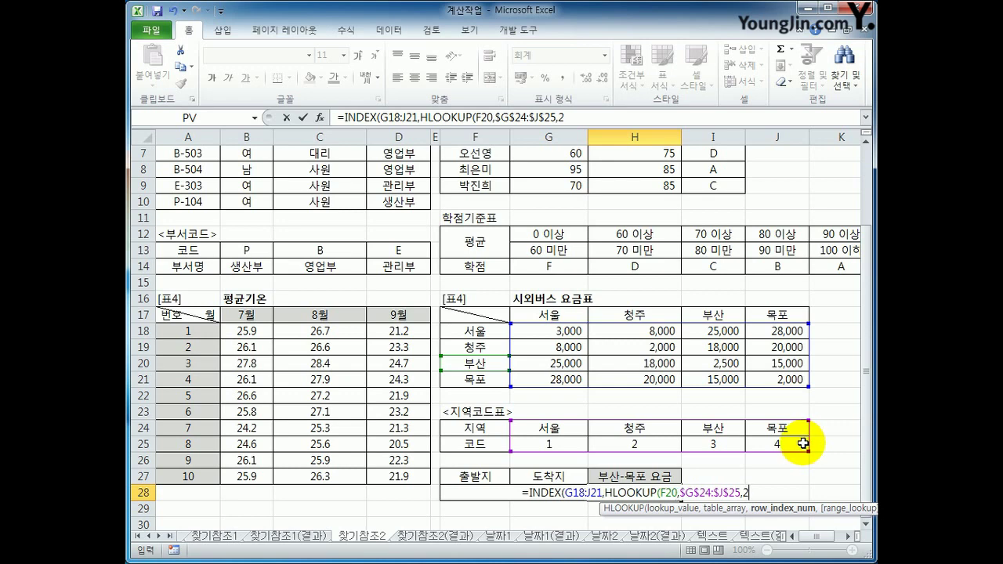
text(,)
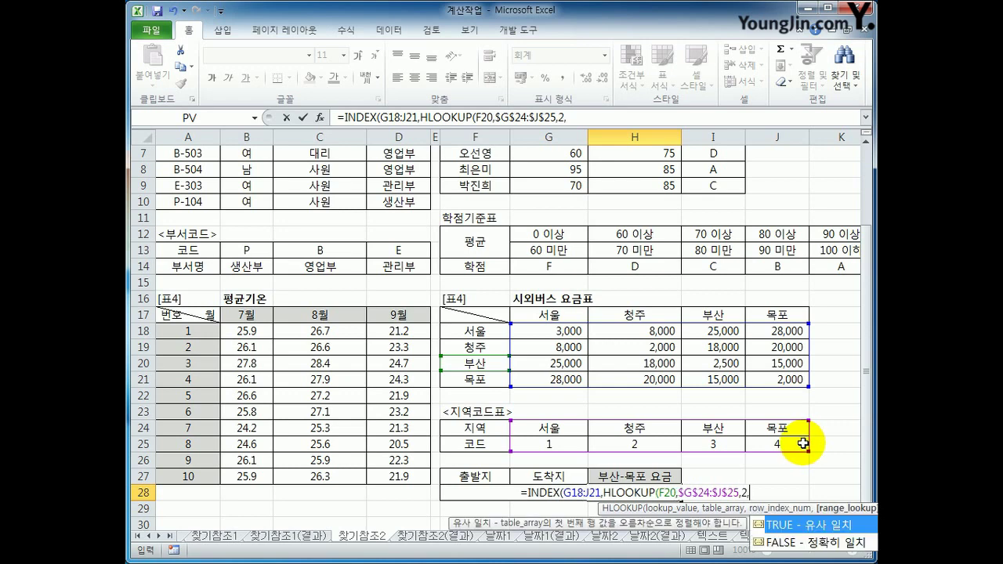
double_click(784, 543)
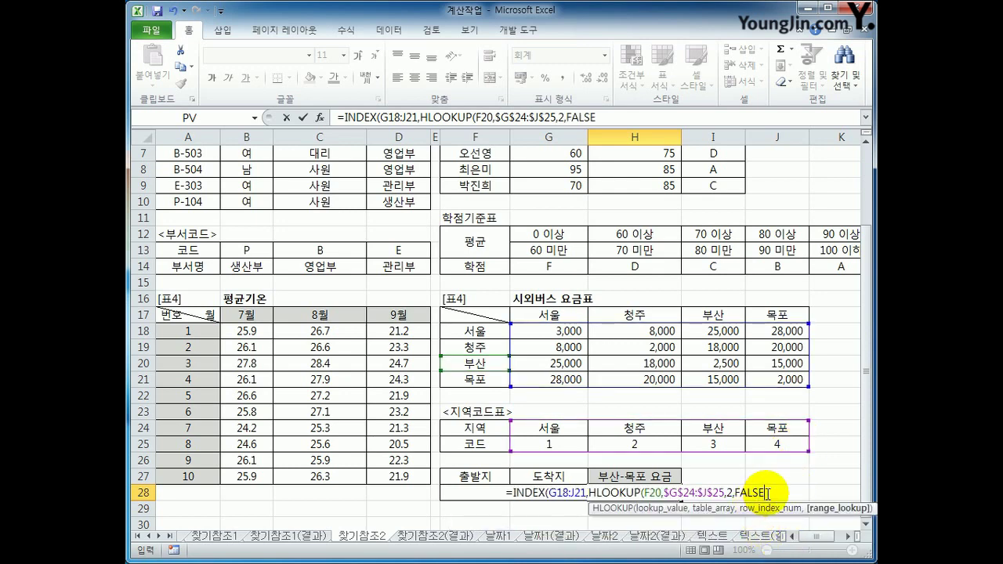
text())
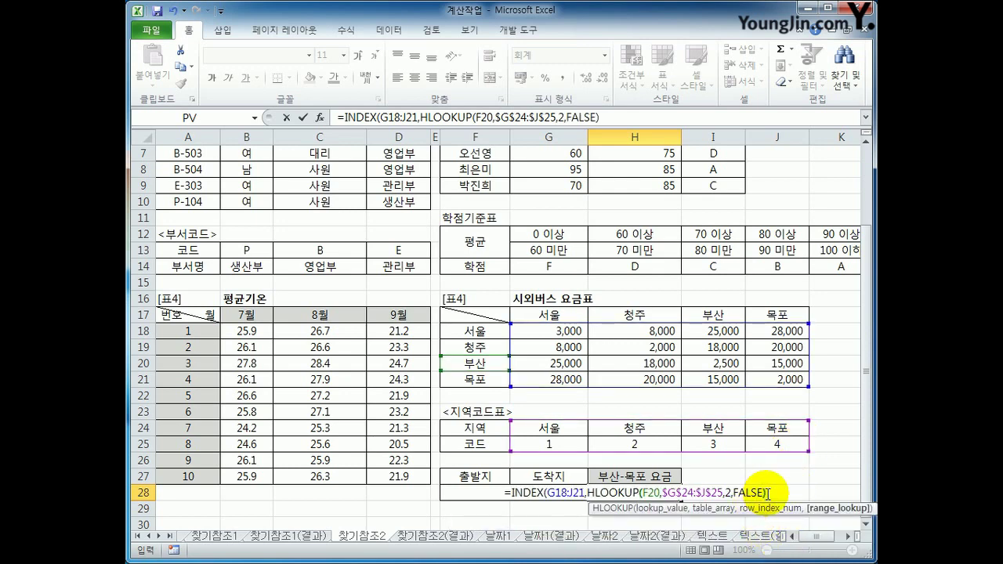
- As the INDEX column number, nest a second HLOOKUP of 목포 in J17 within the absolute code range $G$24:$J$25
text(,)
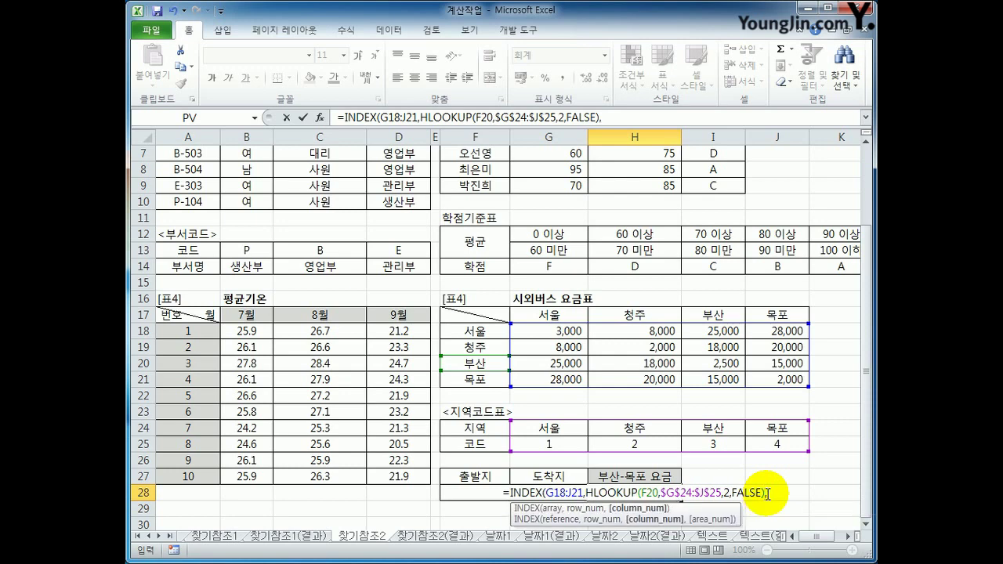
text(HL)
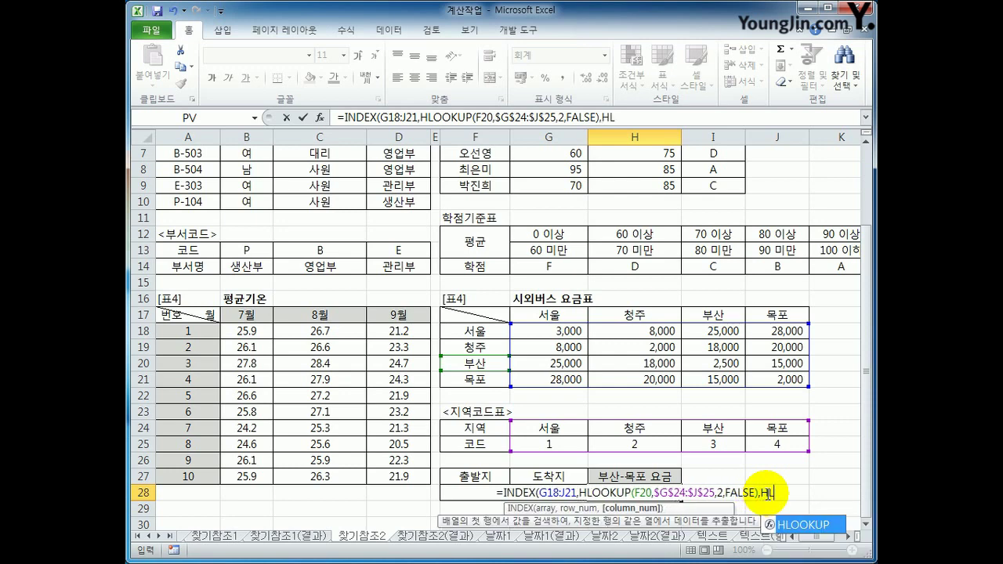
key(Tab)
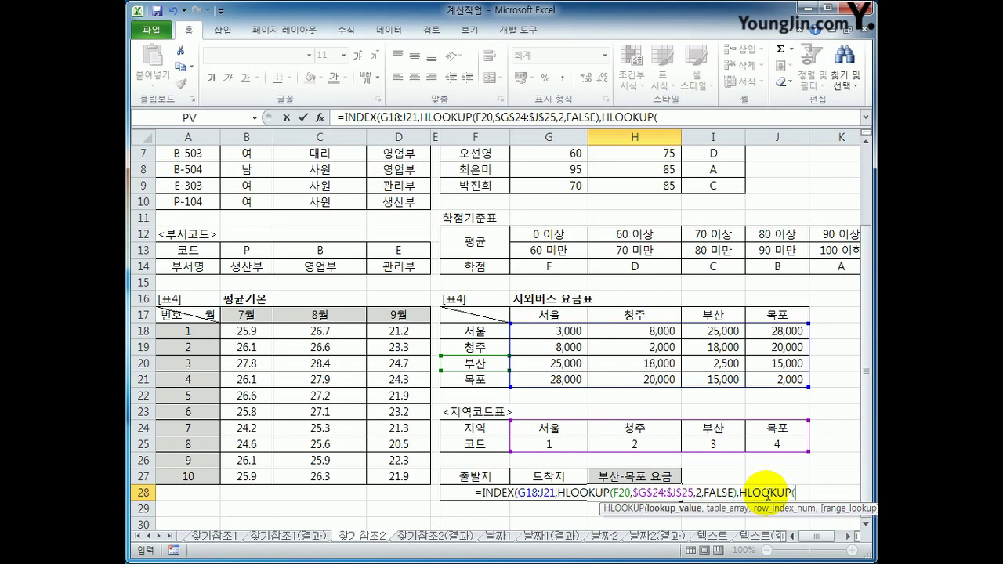
click(771, 314)
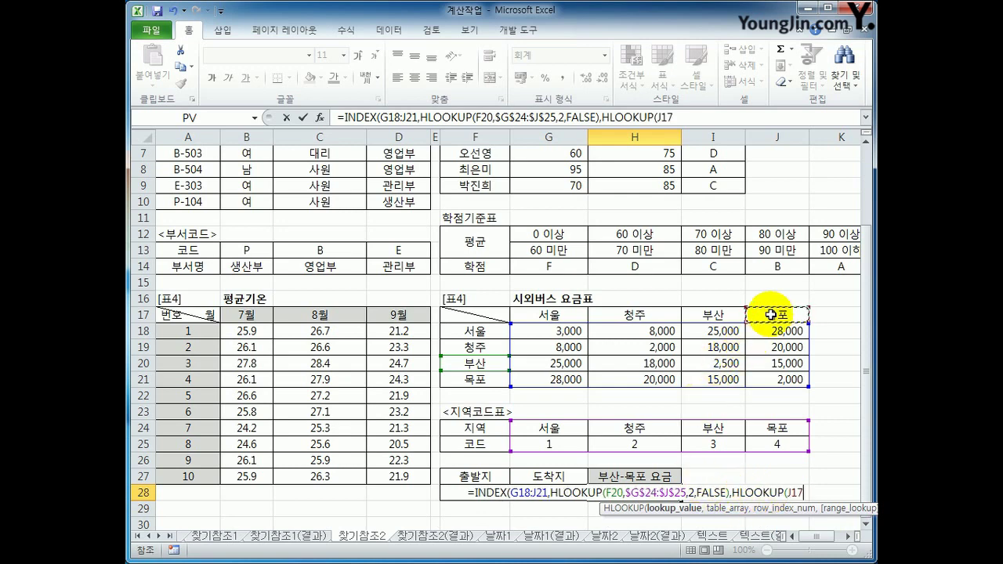
text(,)
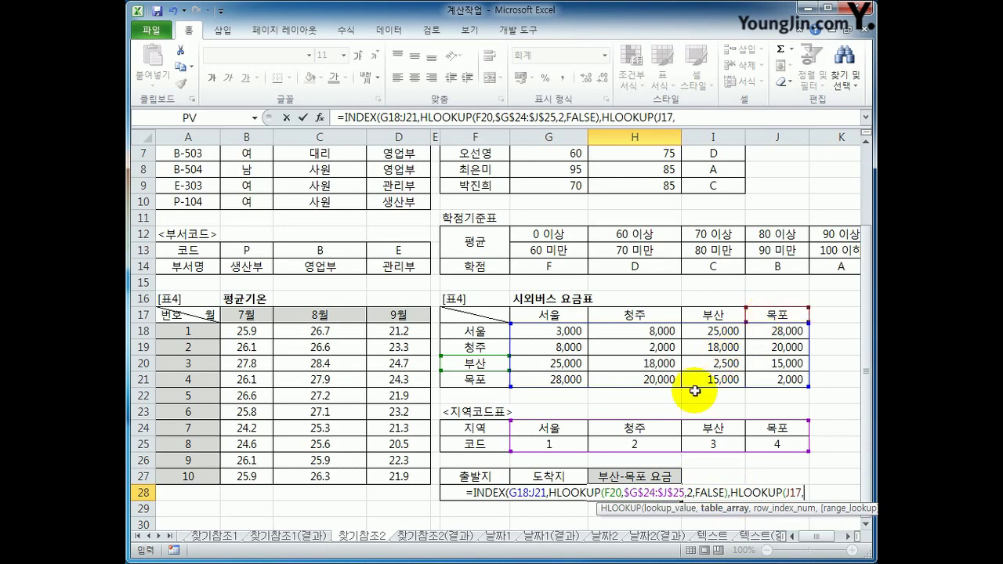
drag(549, 428, 769, 448)
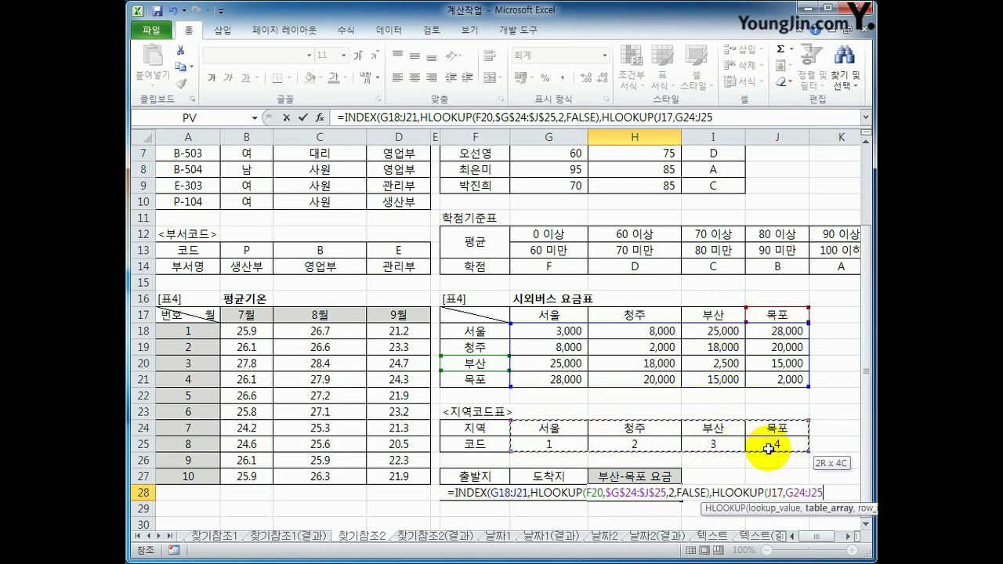
key(F4)
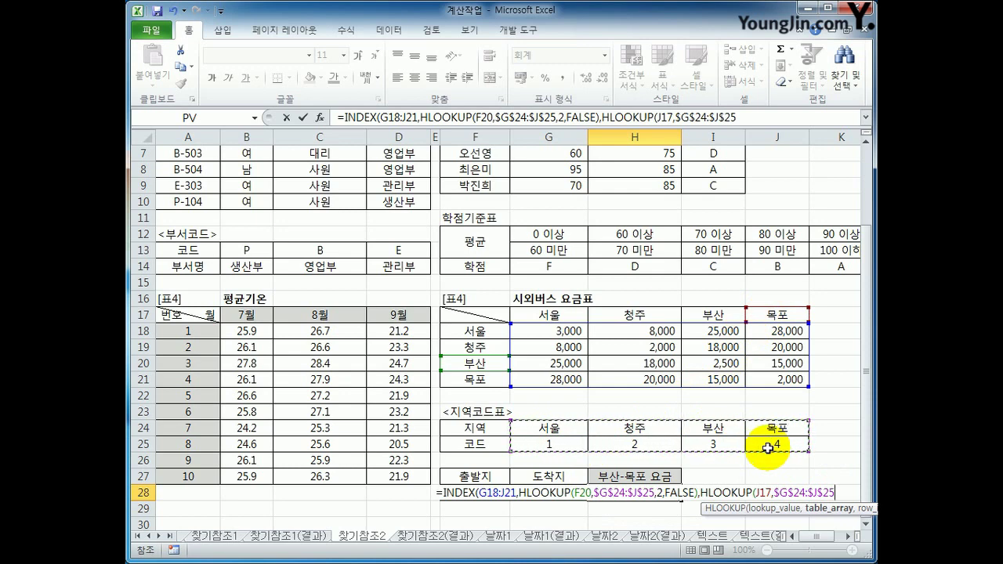
text(,)
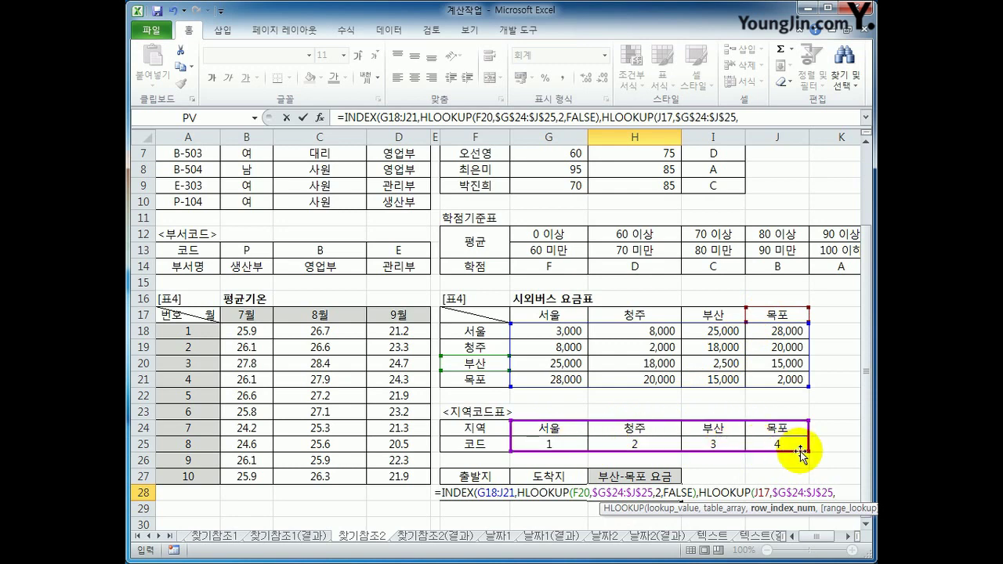
- Complete the column-number HLOOKUP with row index 2 and exact match FALSE, and enter the finished INDEX formula in H28
text(2)
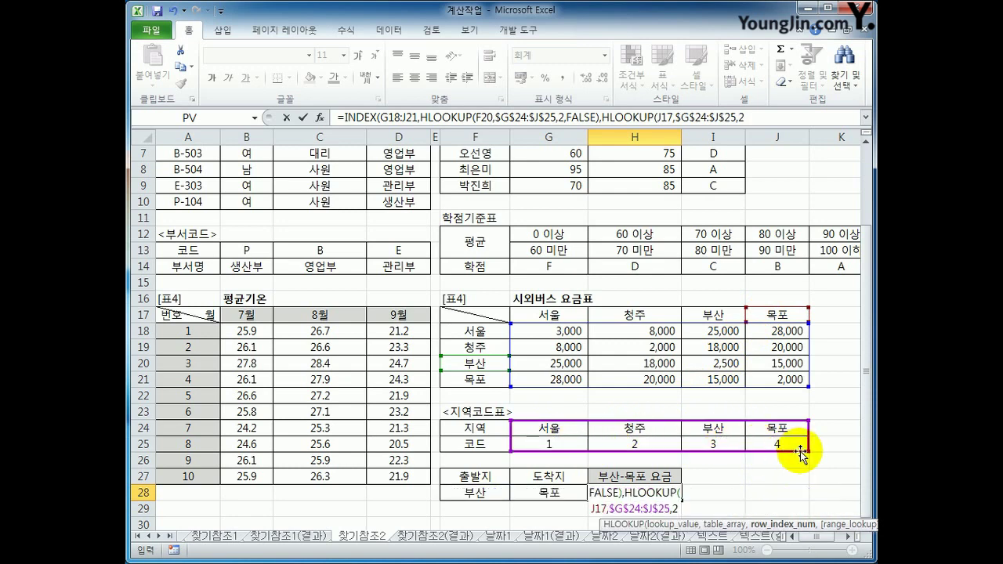
click(754, 118)
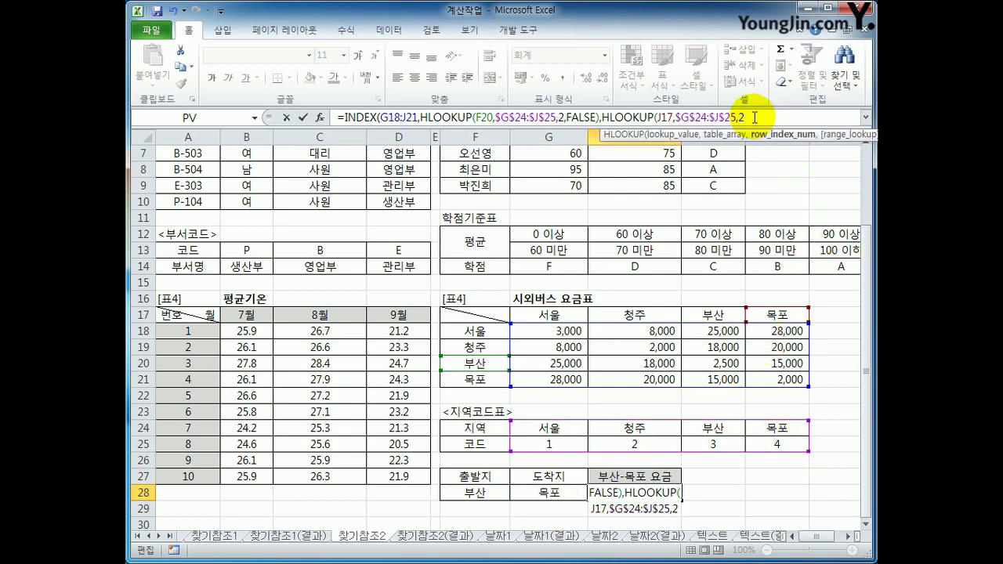
text(,)
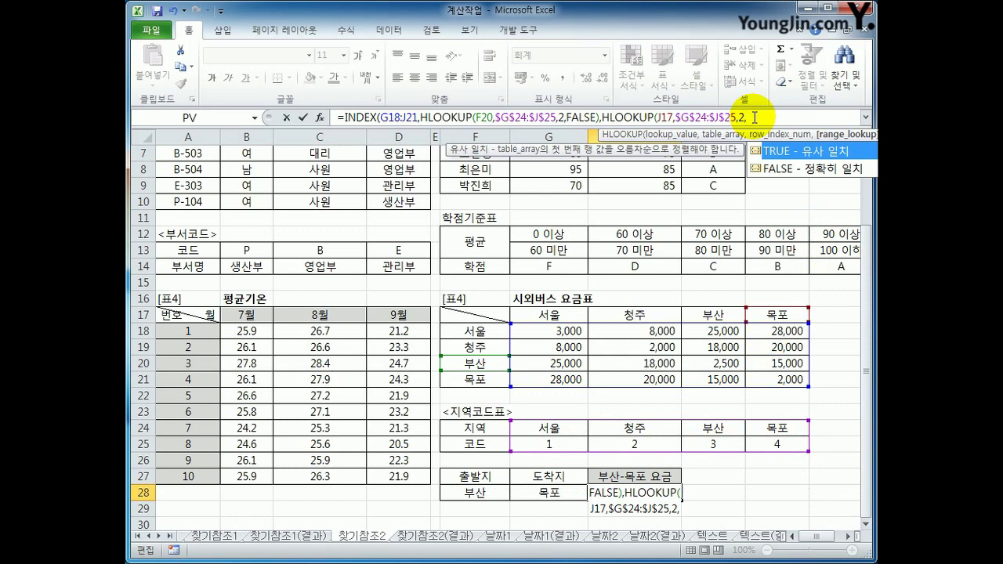
double_click(766, 169)
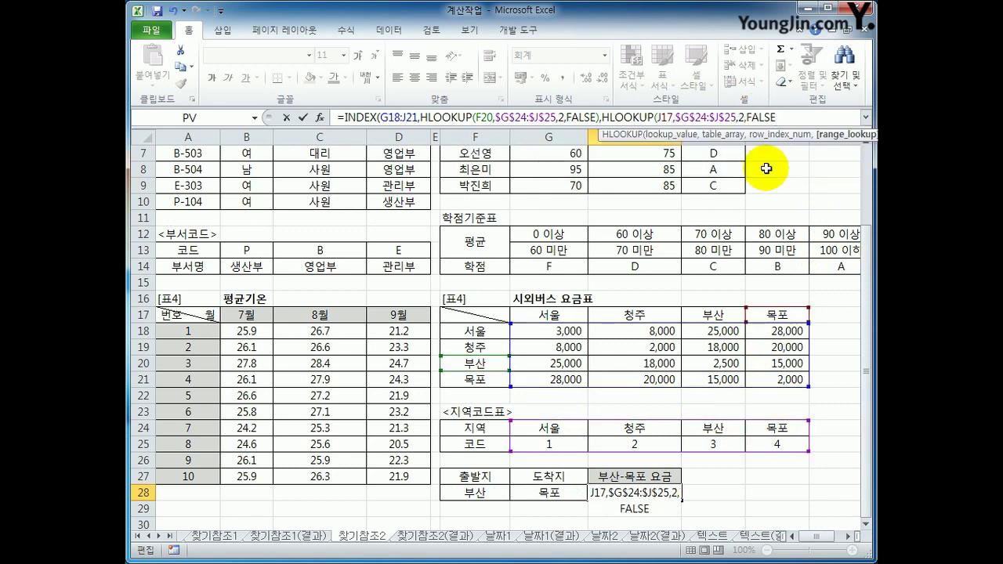
text())
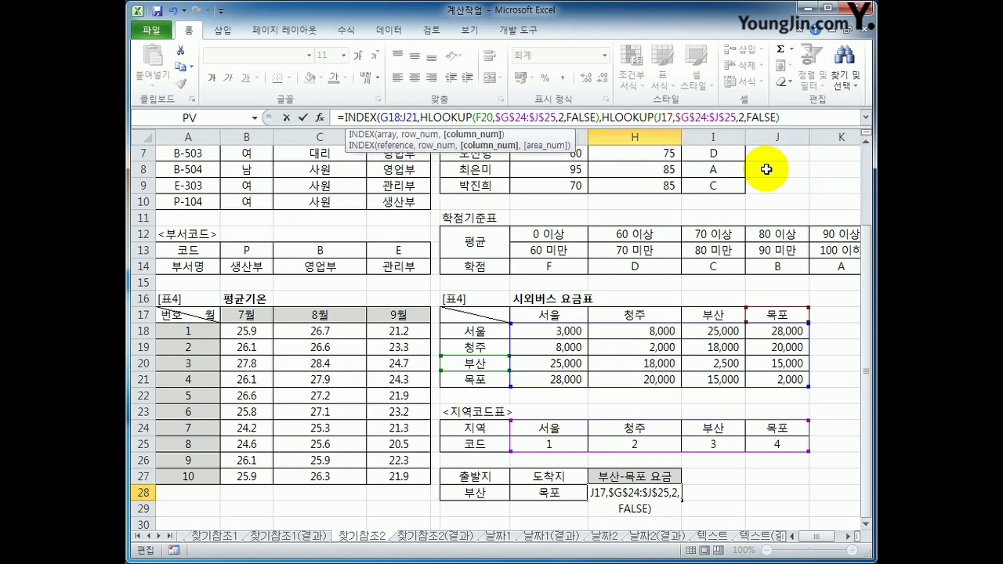
text())
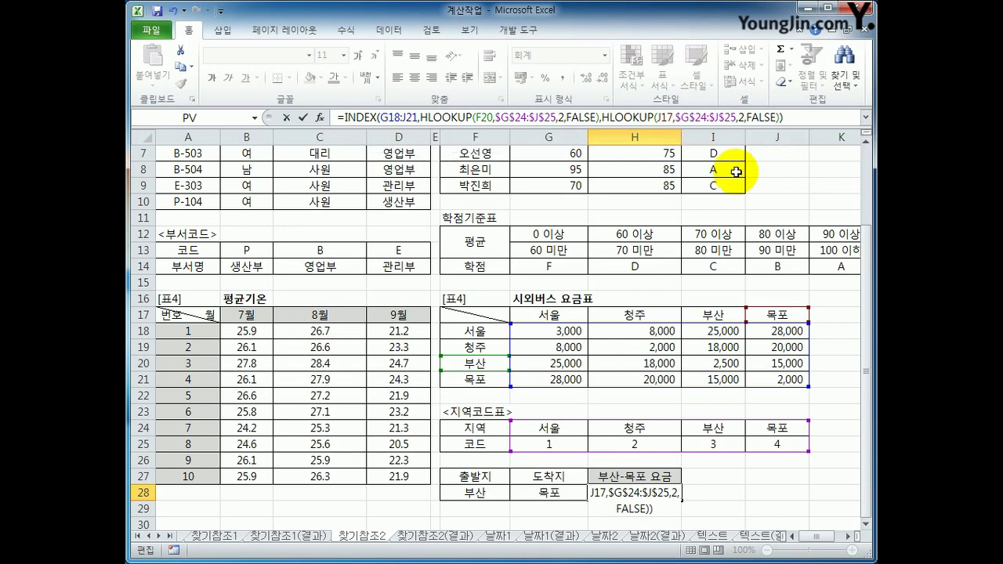
drag(381, 117, 781, 118)
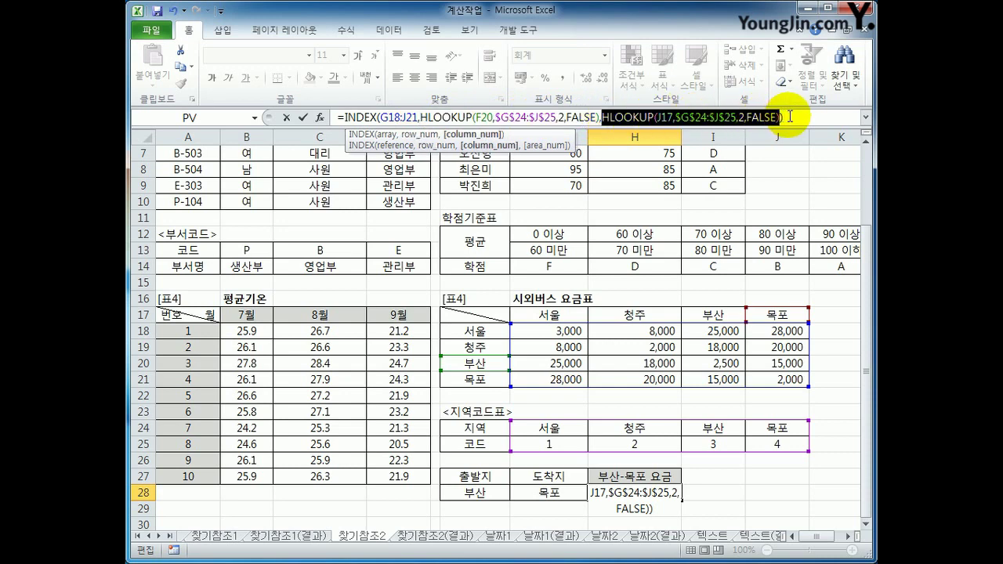
click(783, 117)
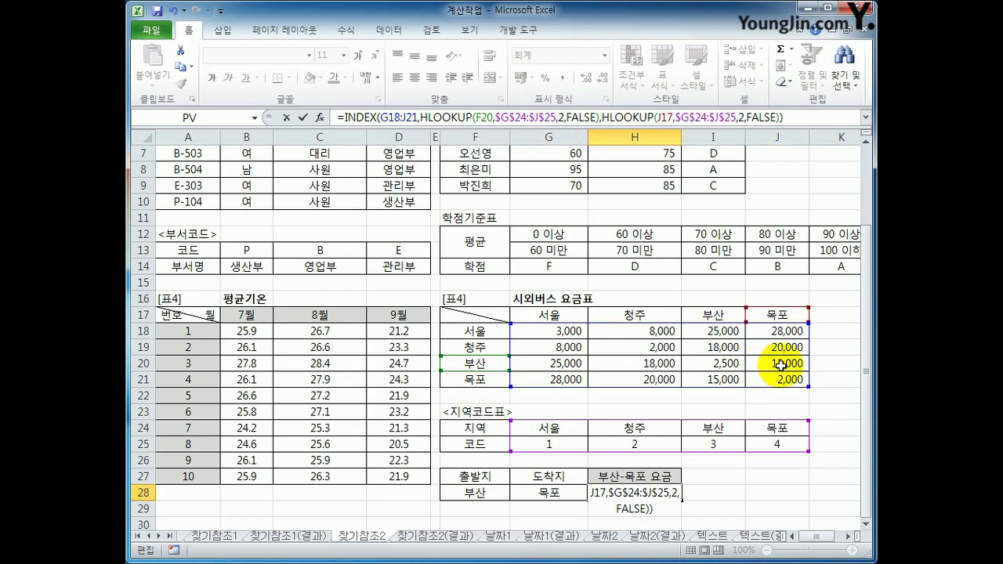
key(Return)
- Trace the 부산 row and 목포 column of the 시외버스 요금표 to J20 and compare that fare with the H28 result
drag(549, 363, 758, 362)
drag(772, 314, 764, 361)
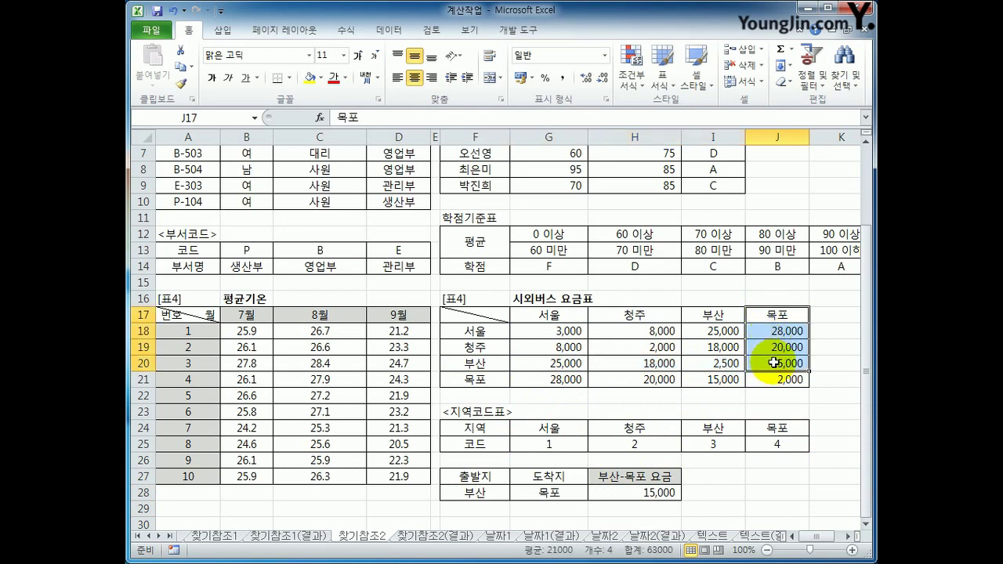
click(764, 363)
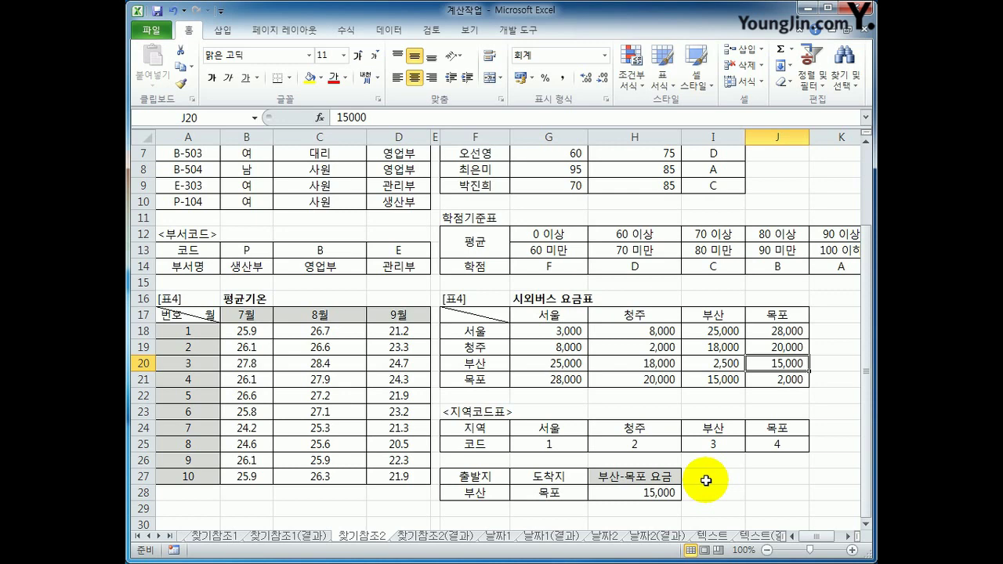
click(660, 493)
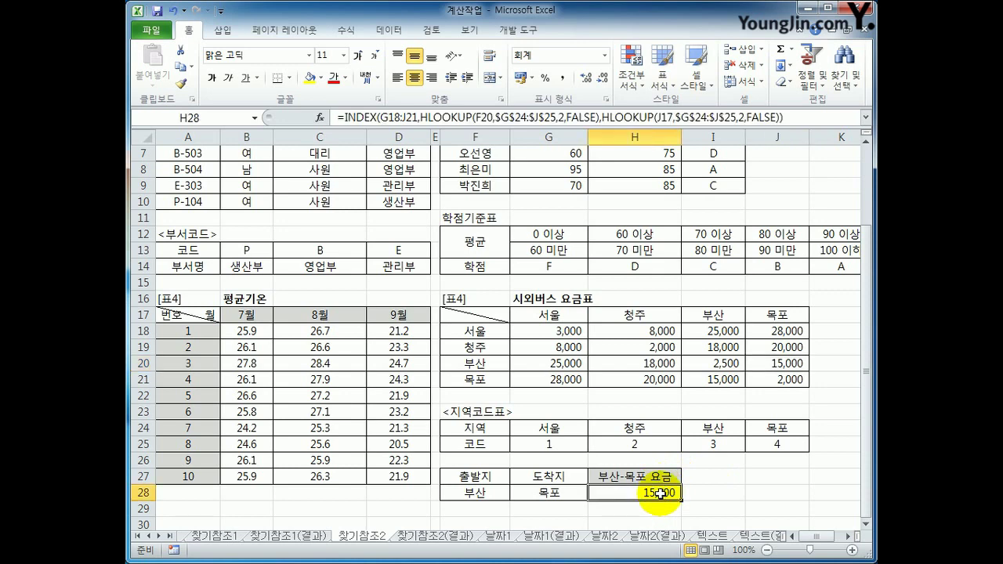